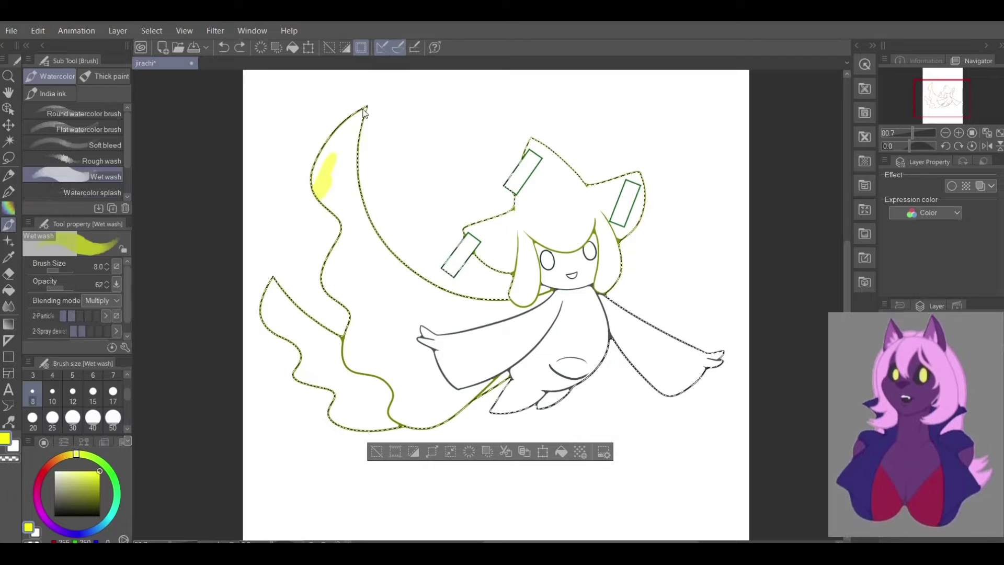
# Undo the bright yellow test stroke on the large ribbon and set the Wet wash brush size to 50
pyautogui.hotkey('ctrl', 'z')
pyautogui.click(112, 421)
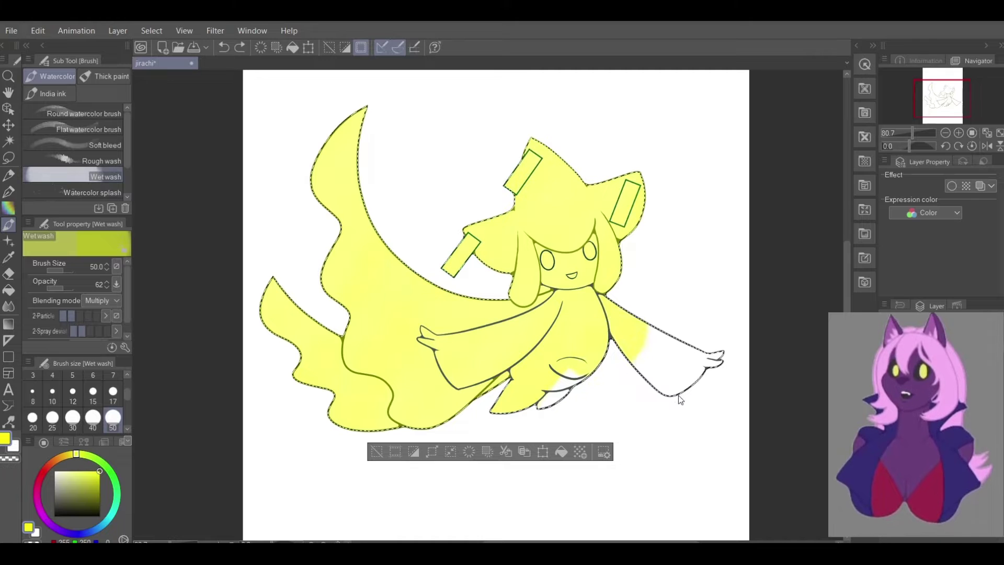
# Undo the bright yellow wash painted over the whole character
pyautogui.scroll(3, 593, 286)
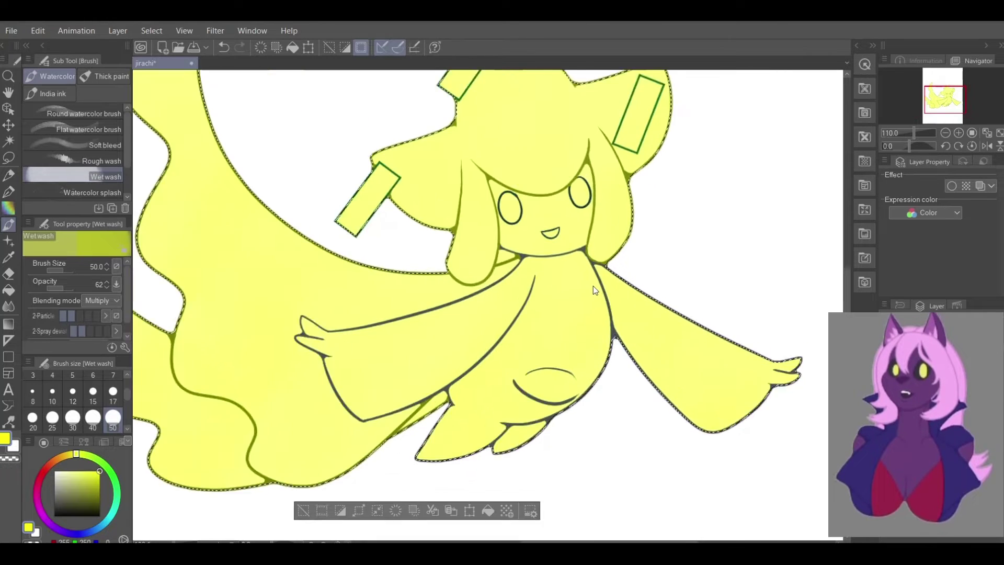
pyautogui.hotkey('ctrl', 'z')
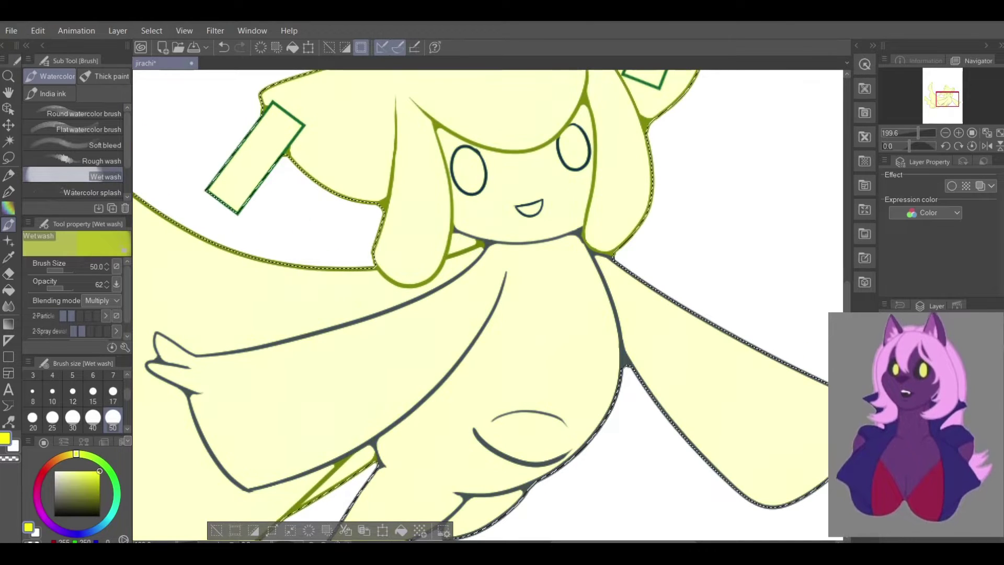
pyautogui.hotkey('ctrl', 'y')
pyautogui.moveTo(758, 366); pyautogui.dragTo(674, 383)
pyautogui.hotkey('ctrl', 'z')
pyautogui.hotkey('ctrl', 'z')
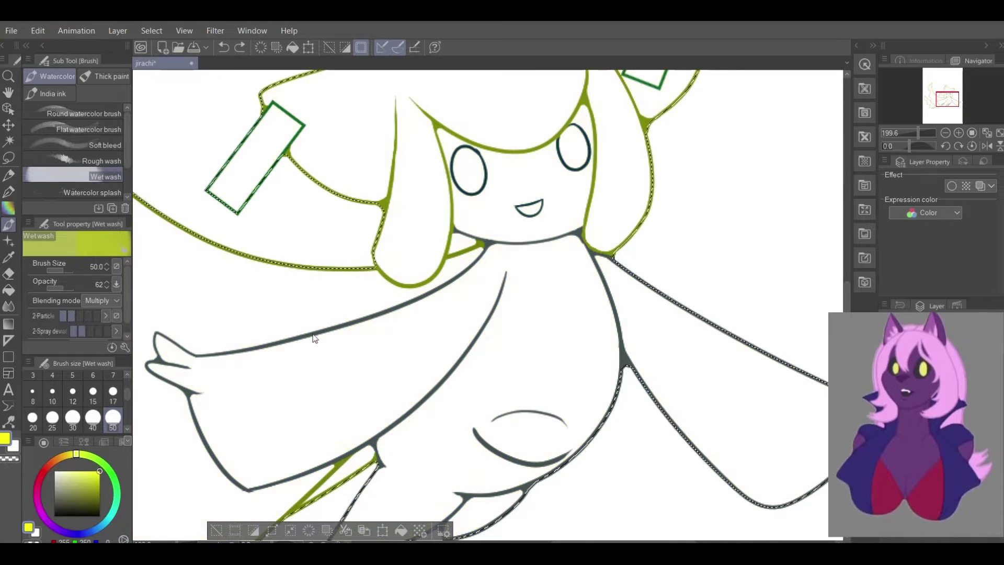
# Choose a paler yellow and paint a Wet wash base over the character's head, body, arms and ribbons
pyautogui.click(79, 471)
pyautogui.moveTo(262, 408)
pyautogui.mouseDown()
pyautogui.moveTo(336, 301)
pyautogui.moveTo(605, 139)
pyautogui.moveTo(251, 157)
pyautogui.mouseUp()
pyautogui.scroll(-3, 624, 130)
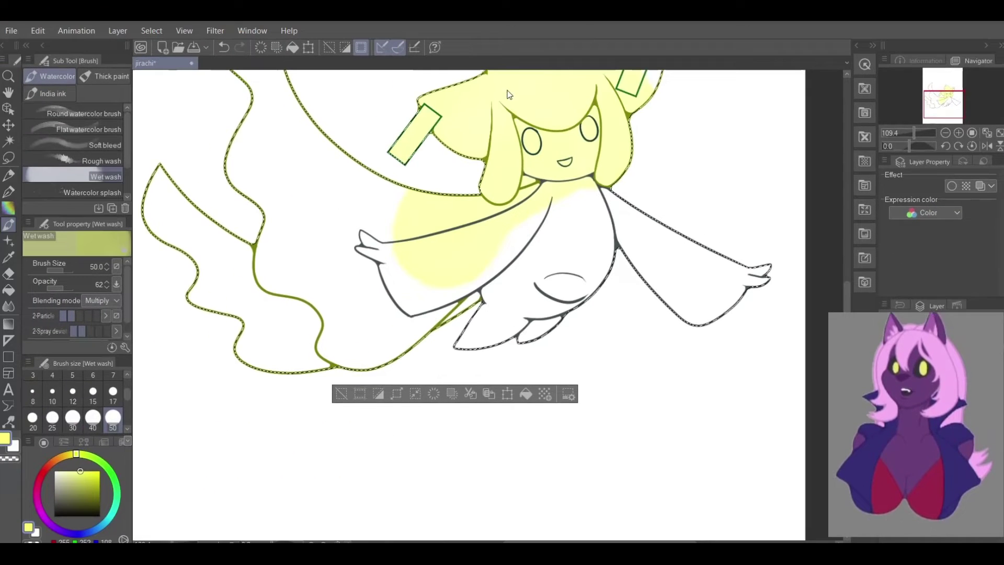
pyautogui.moveTo(942, 100); pyautogui.dragTo(943, 93)
pyautogui.moveTo(631, 221)
pyautogui.mouseDown()
pyautogui.moveTo(521, 201)
pyautogui.moveTo(414, 226)
pyautogui.moveTo(387, 333)
pyautogui.mouseUp()
pyautogui.hotkey('ctrl', 'z')
pyautogui.hotkey('ctrl', 'z')
pyautogui.moveTo(561, 212)
pyautogui.mouseDown()
pyautogui.moveTo(594, 212)
pyautogui.moveTo(393, 314)
pyautogui.moveTo(590, 225)
pyautogui.moveTo(613, 341)
pyautogui.moveTo(583, 429)
pyautogui.moveTo(460, 213)
pyautogui.mouseUp()
pyautogui.moveTo(730, 477); pyautogui.dragTo(719, 491)
pyautogui.moveTo(487, 495)
pyautogui.mouseDown()
pyautogui.moveTo(370, 460)
pyautogui.moveTo(272, 400)
pyautogui.moveTo(353, 512)
pyautogui.moveTo(248, 498)
pyautogui.moveTo(183, 288)
pyautogui.moveTo(280, 116)
pyautogui.moveTo(256, 328)
pyautogui.moveTo(325, 240)
pyautogui.mouseUp()
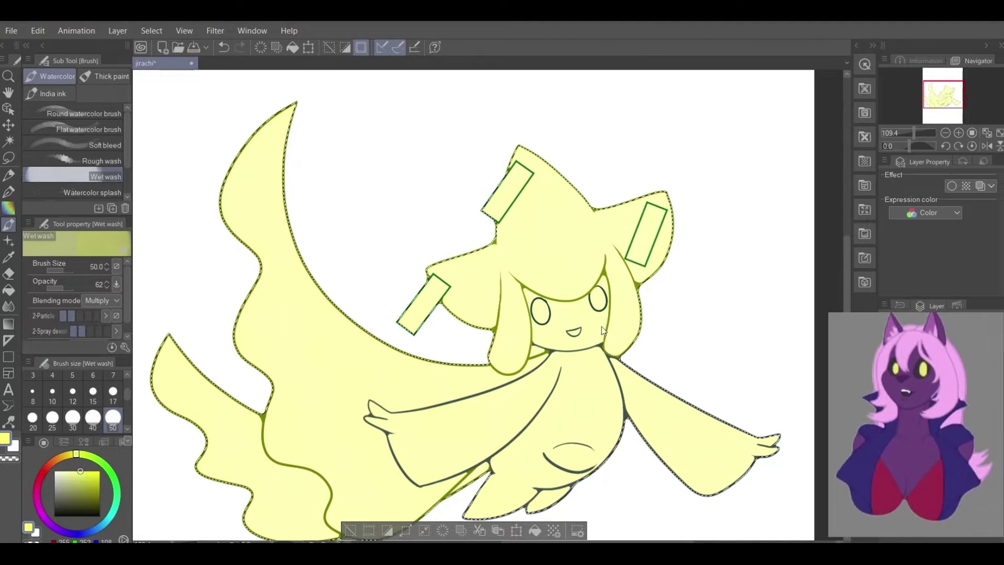
pyautogui.moveTo(269, 127); pyautogui.dragTo(335, 321)
pyautogui.hotkey('ctrl', 'z')
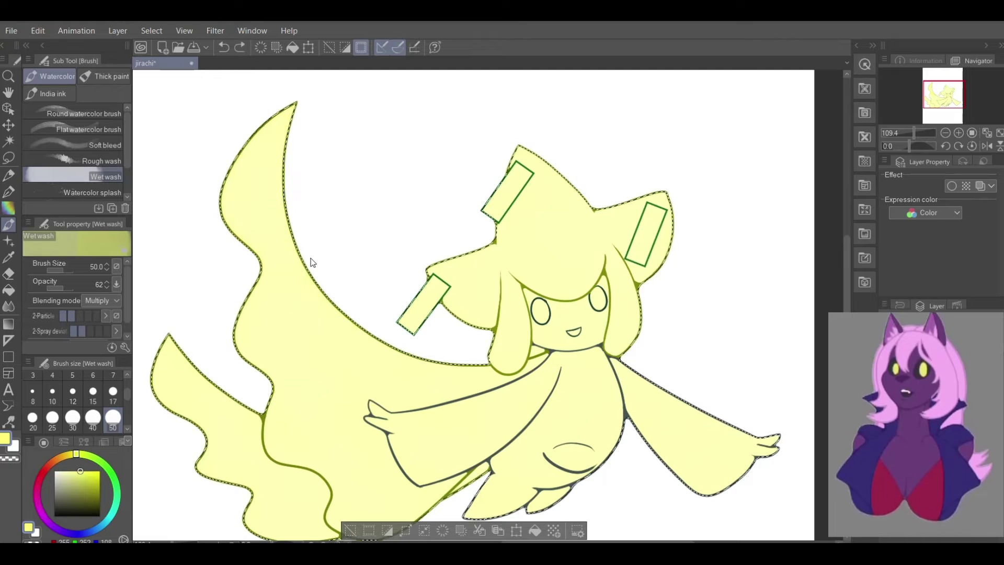
# Erase the yellow inside the tag on the head's lower-left point with the Hard eraser at size 20
pyautogui.press('e')
pyautogui.scroll(2, 407, 300)
pyautogui.scroll(3, 406, 300)
pyautogui.moveTo(407, 317)
pyautogui.mouseDown()
pyautogui.moveTo(392, 331)
pyautogui.moveTo(415, 357)
pyautogui.moveTo(382, 338)
pyautogui.moveTo(411, 357)
pyautogui.moveTo(377, 351)
pyautogui.moveTo(447, 251)
pyautogui.mouseUp()
pyautogui.scroll(3, 400, 341)
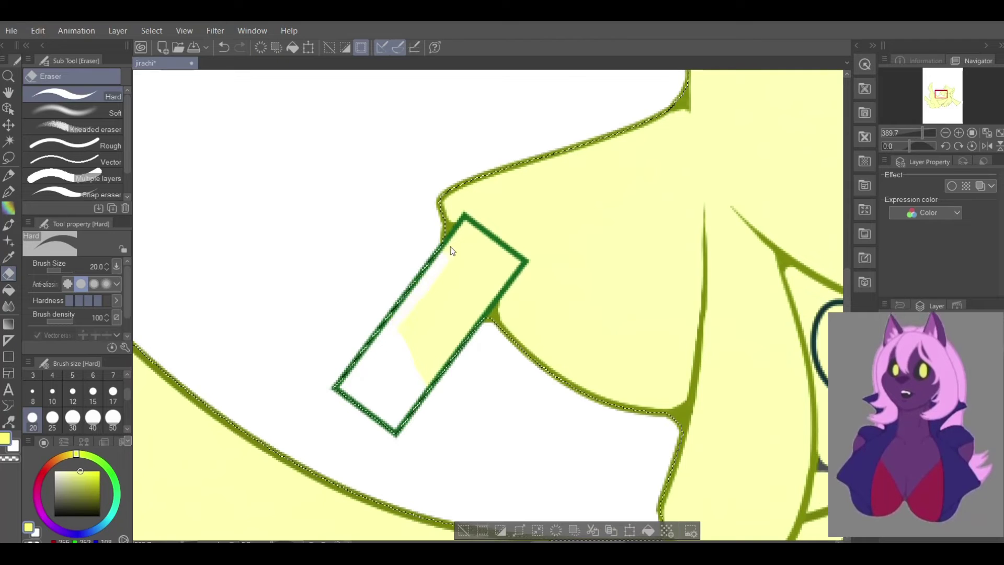
pyautogui.hotkey('ctrl', 'z')
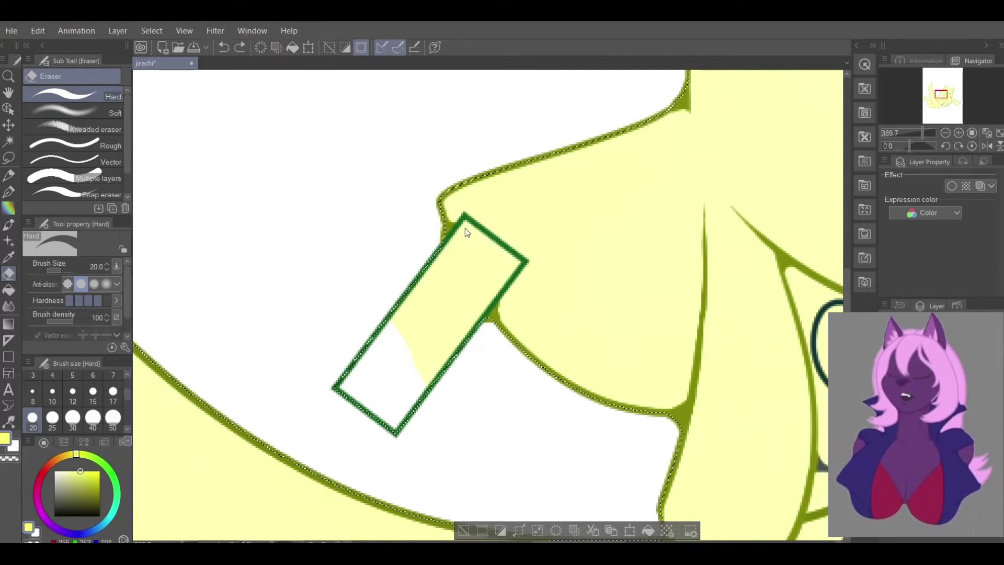
pyautogui.moveTo(438, 281)
pyautogui.mouseDown()
pyautogui.moveTo(402, 314)
pyautogui.moveTo(422, 310)
pyautogui.moveTo(402, 385)
pyautogui.moveTo(509, 262)
pyautogui.moveTo(471, 238)
pyautogui.moveTo(436, 307)
pyautogui.moveTo(462, 307)
pyautogui.mouseUp()
pyautogui.scroll(-4, 538, 334)
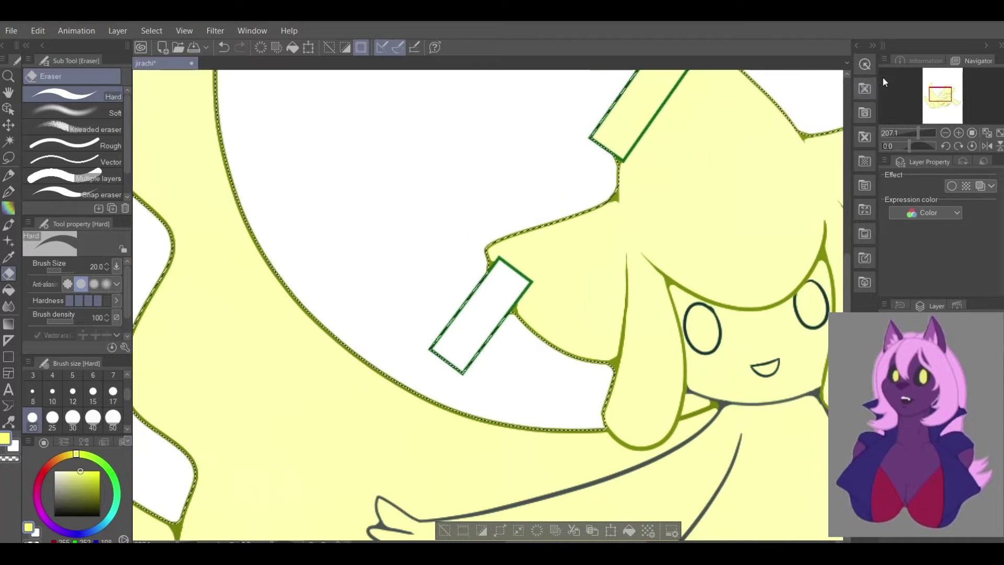
# Erase the yellow inside the tag on the head's top point, hiding the white background to reveal leftover colour
pyautogui.click(946, 89)
pyautogui.click(947, 89)
pyautogui.scroll(3, 337, 347)
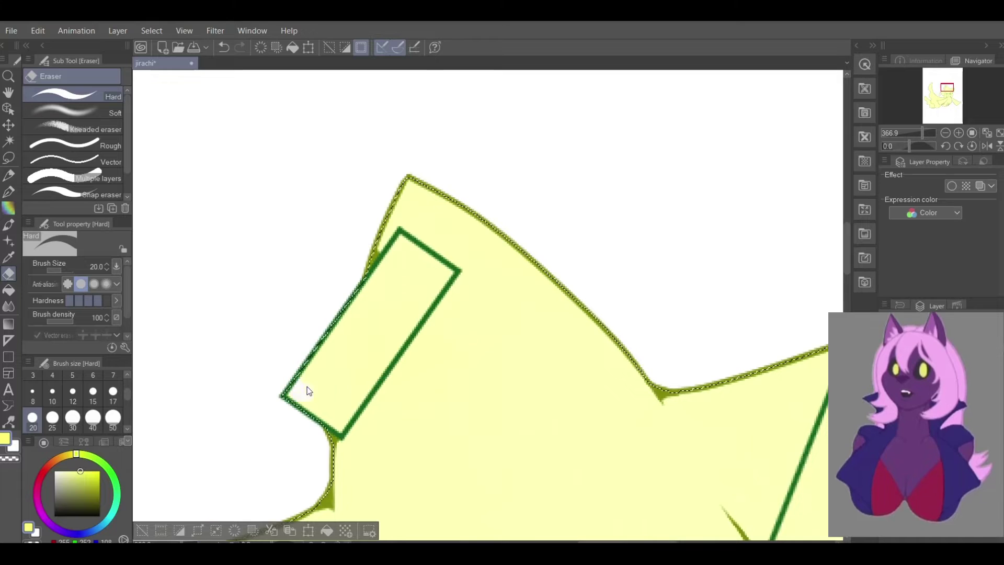
pyautogui.scroll(2, 296, 396)
pyautogui.moveTo(309, 379)
pyautogui.mouseDown()
pyautogui.moveTo(340, 403)
pyautogui.moveTo(440, 285)
pyautogui.mouseUp()
pyautogui.click(888, 418)
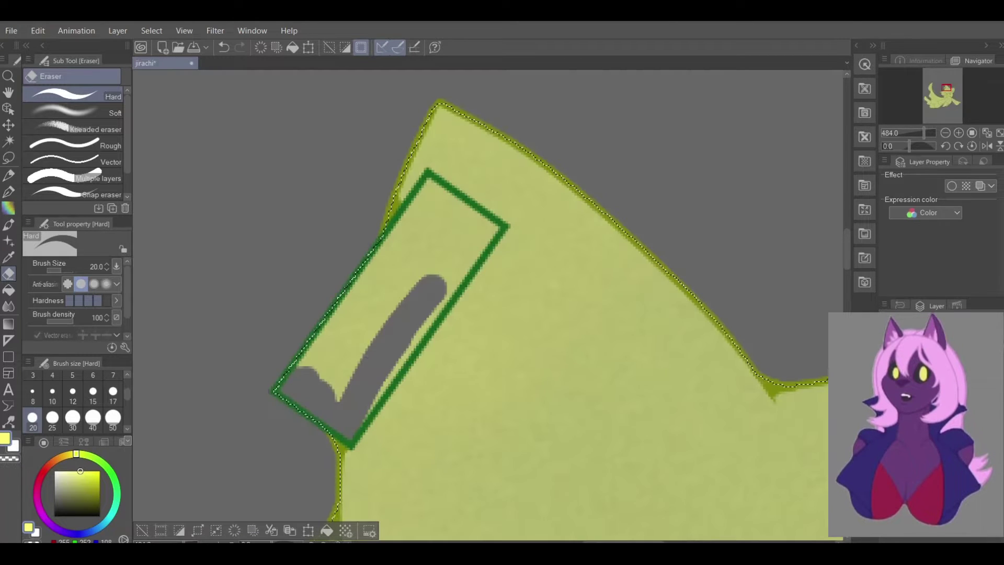
pyautogui.moveTo(317, 351); pyautogui.dragTo(418, 228)
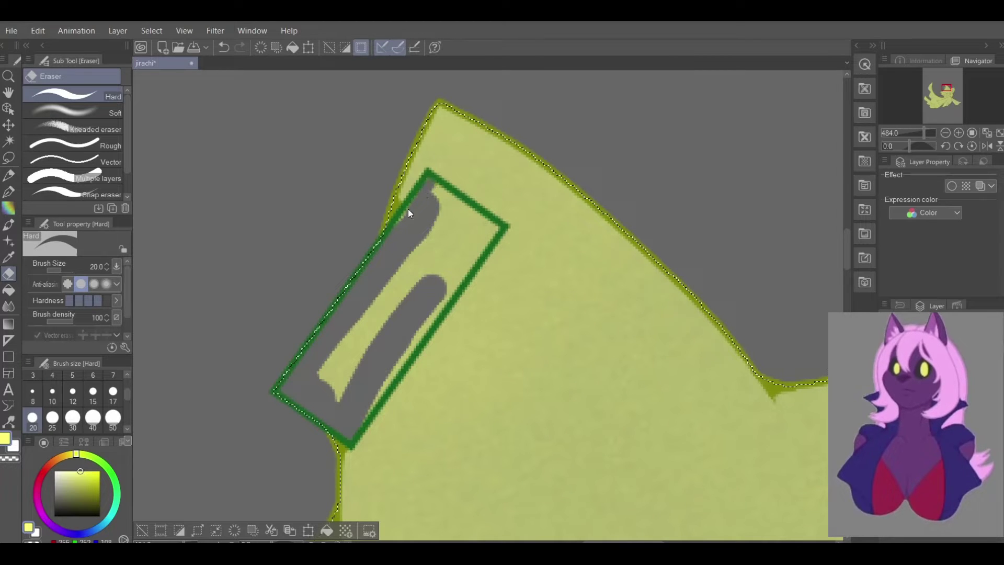
pyautogui.moveTo(432, 191)
pyautogui.mouseDown()
pyautogui.moveTo(459, 221)
pyautogui.moveTo(446, 211)
pyautogui.moveTo(376, 307)
pyautogui.moveTo(426, 262)
pyautogui.moveTo(331, 388)
pyautogui.mouseUp()
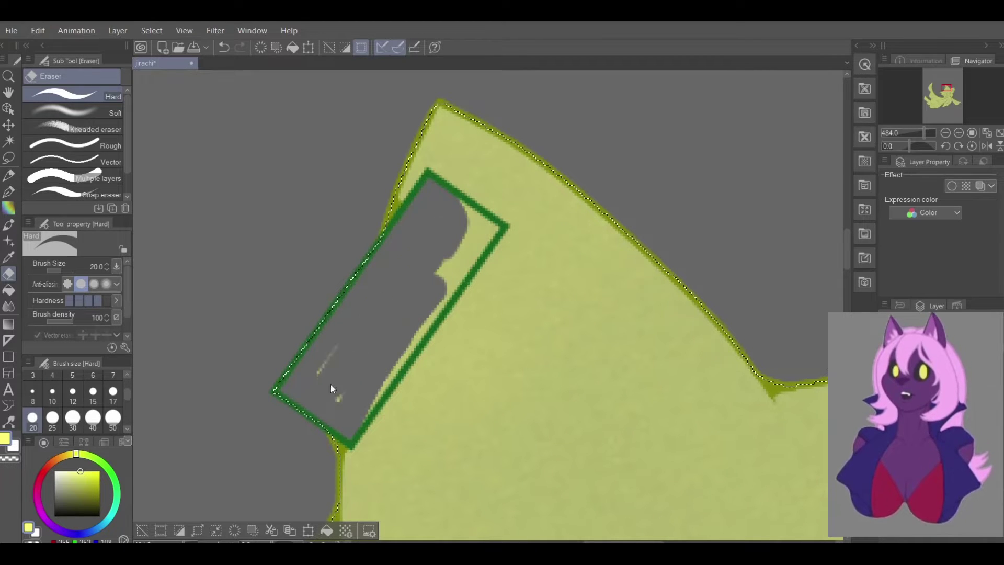
pyautogui.moveTo(359, 425); pyautogui.dragTo(440, 297)
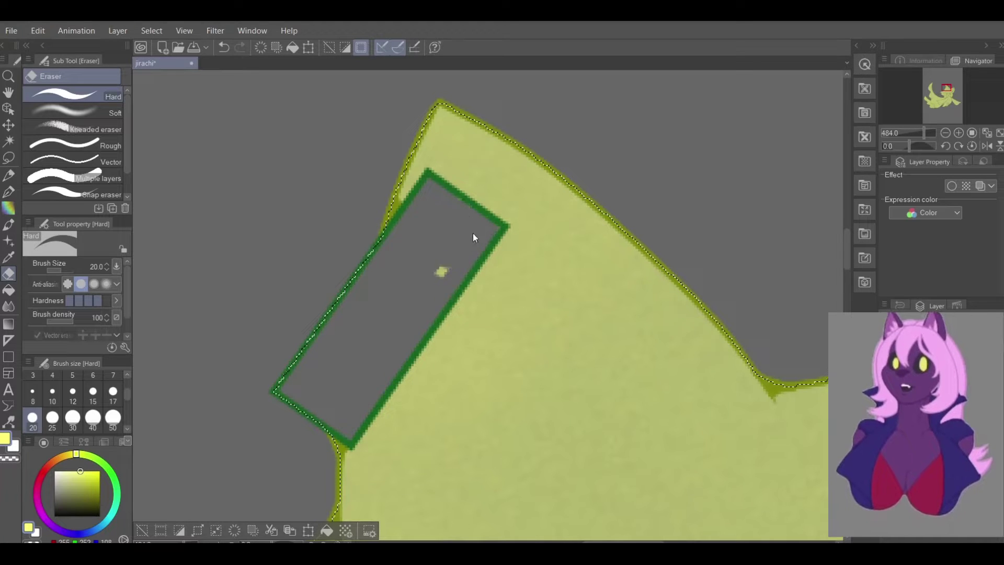
# Erase the yellow inside the tag on the head's right point, working inside its green outline
pyautogui.scroll(-5, 475, 219)
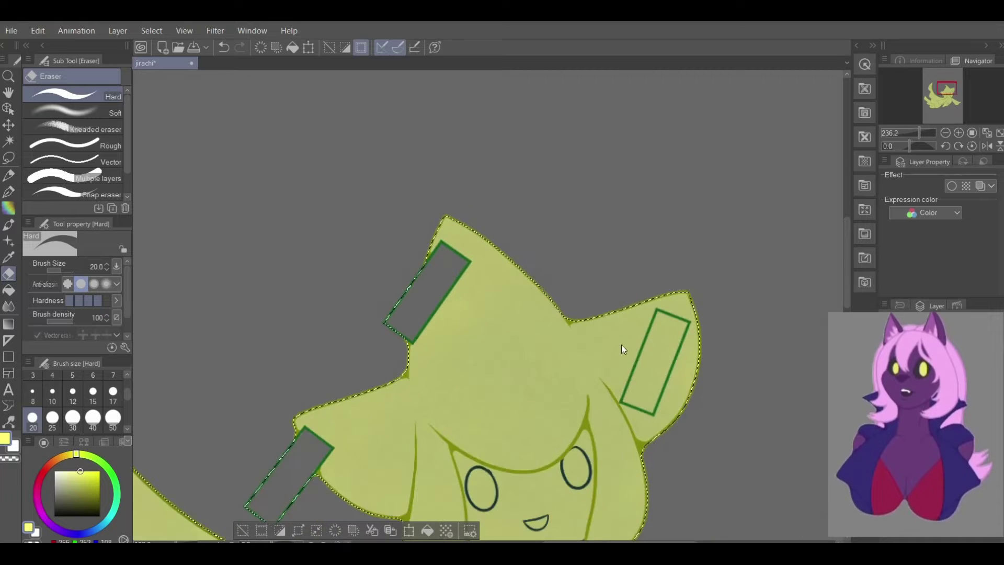
pyautogui.scroll(4, 622, 344)
pyautogui.scroll(2, 581, 448)
pyautogui.moveTo(594, 437)
pyautogui.mouseDown()
pyautogui.moveTo(685, 201)
pyautogui.moveTo(662, 265)
pyautogui.moveTo(691, 198)
pyautogui.moveTo(762, 231)
pyautogui.mouseUp()
pyautogui.hotkey('ctrl', 'z')
pyautogui.hotkey('ctrl', 'z')
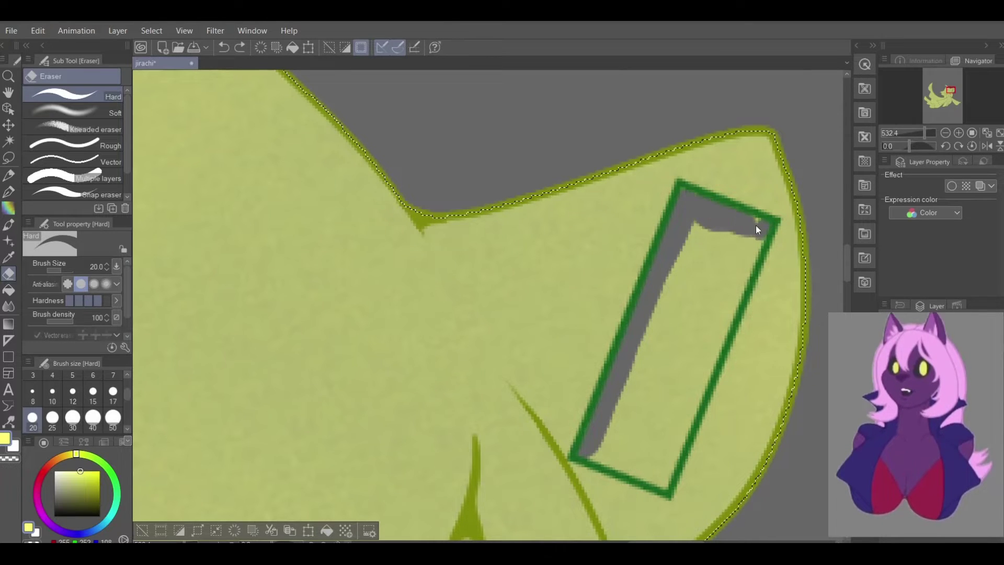
pyautogui.moveTo(691, 198)
pyautogui.mouseDown()
pyautogui.moveTo(724, 247)
pyautogui.moveTo(751, 225)
pyautogui.moveTo(683, 376)
pyautogui.mouseUp()
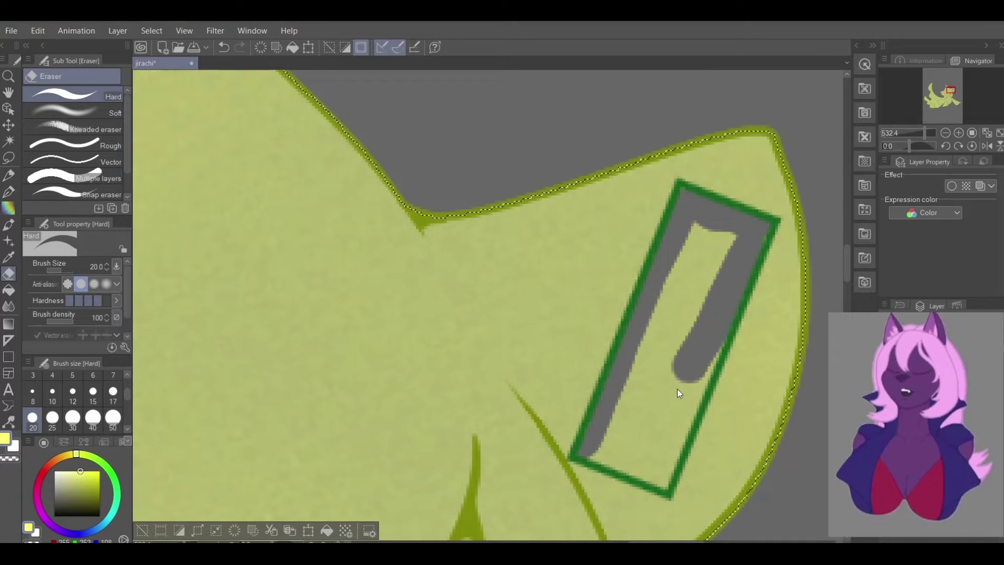
pyautogui.moveTo(685, 425)
pyautogui.mouseDown()
pyautogui.moveTo(697, 384)
pyautogui.moveTo(675, 460)
pyautogui.moveTo(719, 341)
pyautogui.mouseUp()
pyautogui.moveTo(732, 234)
pyautogui.mouseDown()
pyautogui.moveTo(705, 246)
pyautogui.moveTo(674, 283)
pyautogui.moveTo(711, 283)
pyautogui.moveTo(667, 368)
pyautogui.mouseUp()
pyautogui.moveTo(711, 285)
pyautogui.mouseDown()
pyautogui.moveTo(669, 365)
pyautogui.moveTo(637, 372)
pyautogui.moveTo(633, 404)
pyautogui.moveTo(645, 392)
pyautogui.moveTo(617, 431)
pyautogui.mouseUp()
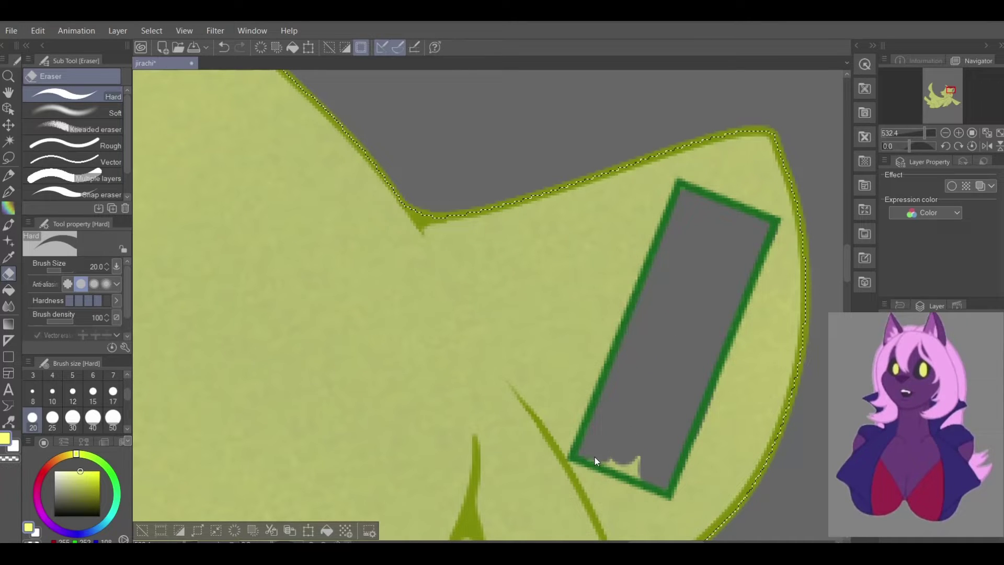
# Erase the yellow from the small gap between the left hair lock and the neck
pyautogui.scroll(-3, 635, 416)
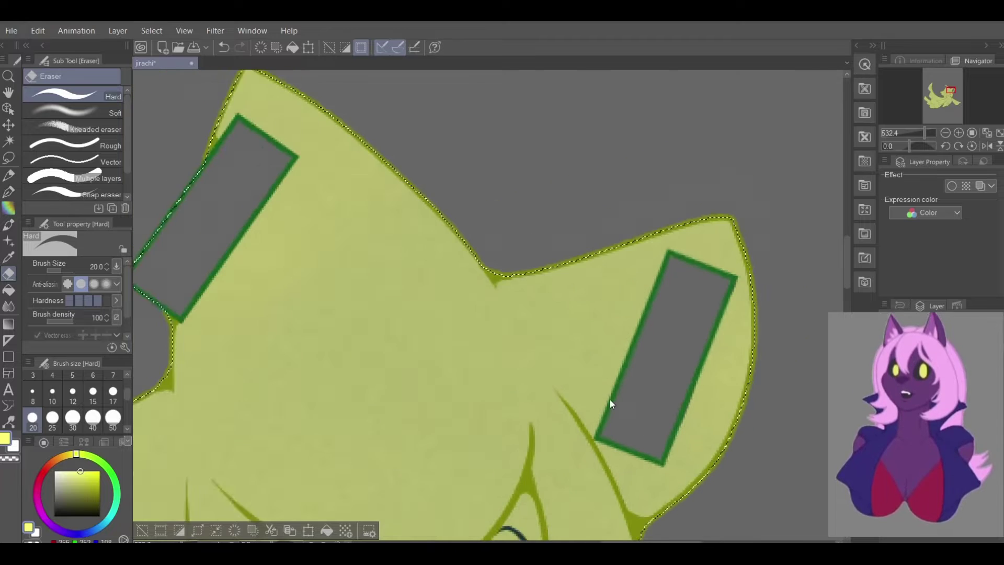
pyautogui.moveTo(944, 94); pyautogui.dragTo(945, 98)
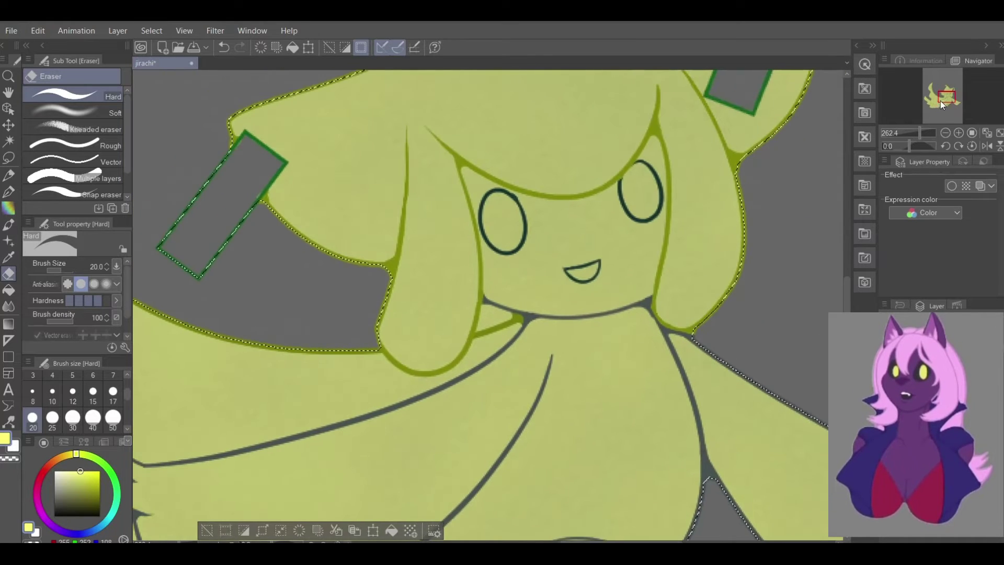
pyautogui.scroll(5, 490, 322)
pyautogui.scroll(2, 473, 336)
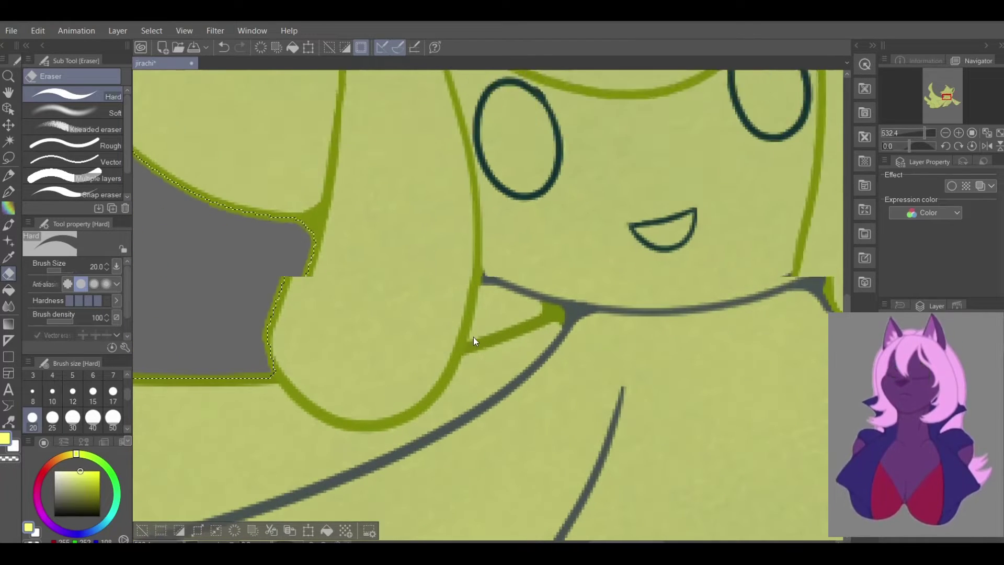
pyautogui.scroll(-1, 472, 335)
pyautogui.moveTo(471, 338); pyautogui.dragTo(479, 314)
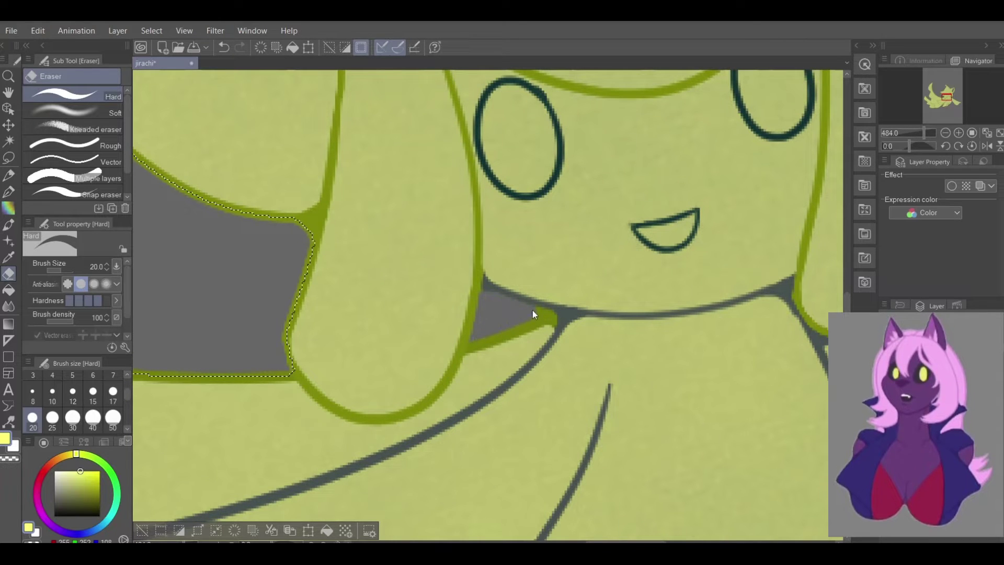
# Erase the yellow from the face, including the eyes, following the edges of the fringe and side hair
pyautogui.scroll(-4, 532, 309)
pyautogui.scroll(2, 949, 102)
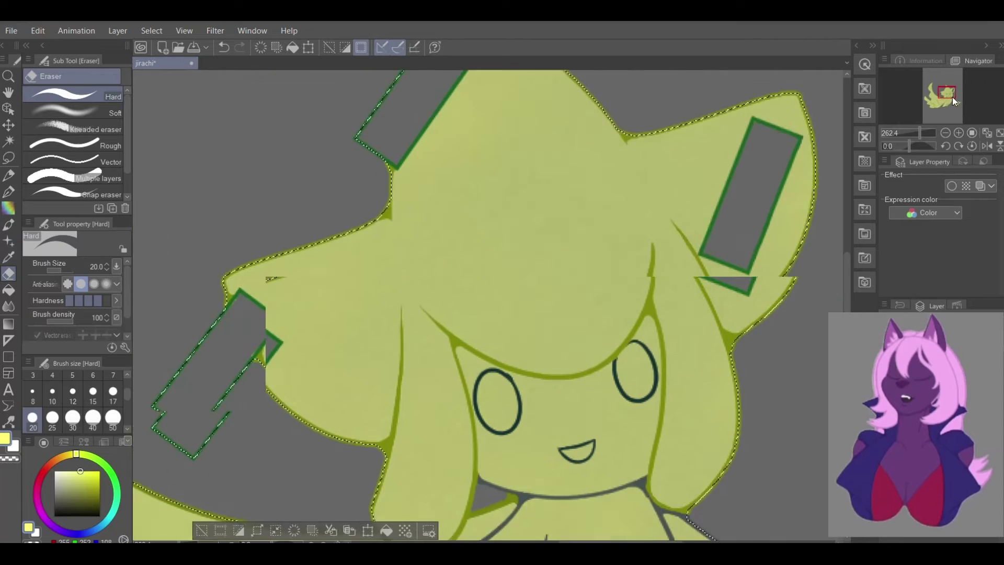
pyautogui.click(953, 97)
pyautogui.scroll(4, 447, 235)
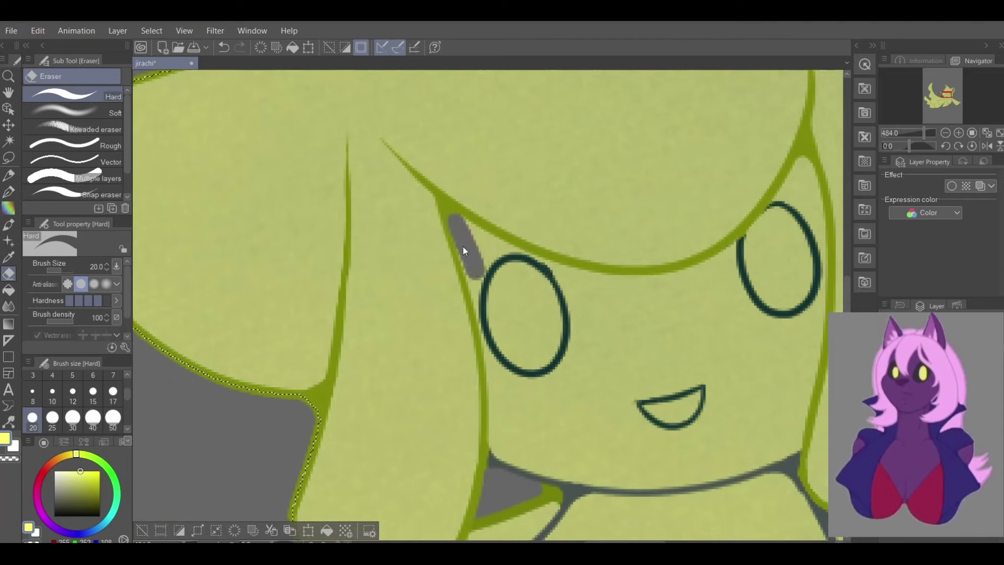
pyautogui.moveTo(456, 225); pyautogui.dragTo(513, 402)
pyautogui.moveTo(491, 343); pyautogui.dragTo(501, 451)
pyautogui.moveTo(467, 227)
pyautogui.mouseDown()
pyautogui.moveTo(535, 276)
pyautogui.moveTo(602, 290)
pyautogui.mouseUp()
pyautogui.hotkey('ctrl', 'z')
pyautogui.moveTo(467, 227)
pyautogui.mouseDown()
pyautogui.moveTo(501, 259)
pyautogui.moveTo(463, 227)
pyautogui.moveTo(532, 269)
pyautogui.moveTo(621, 290)
pyautogui.moveTo(709, 272)
pyautogui.mouseUp()
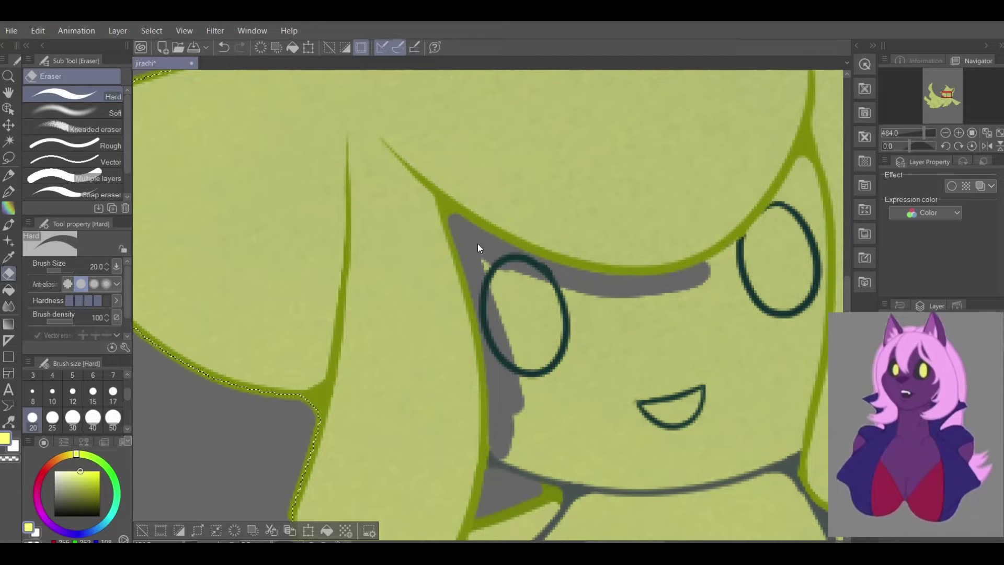
pyautogui.moveTo(476, 240); pyautogui.dragTo(533, 347)
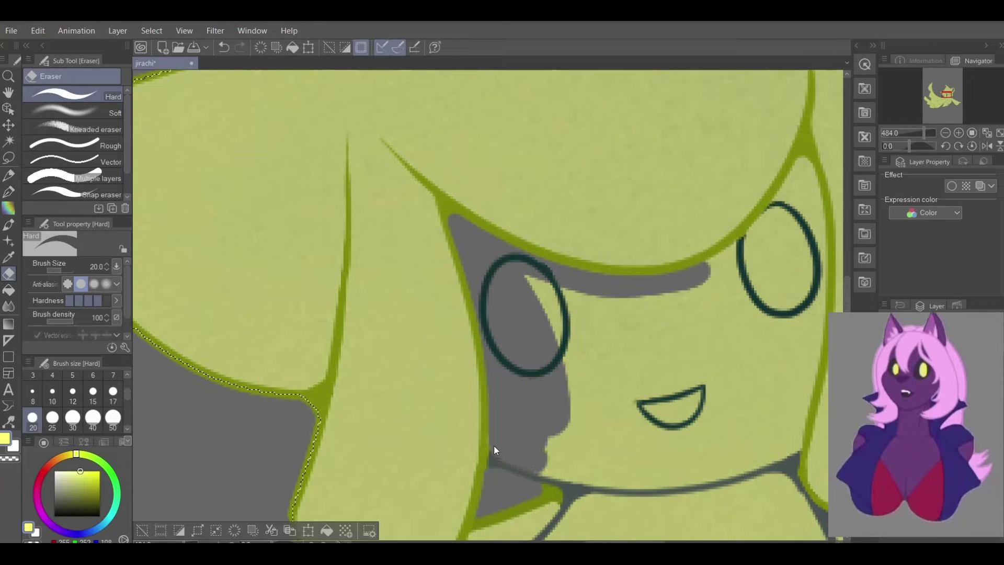
pyautogui.moveTo(549, 437)
pyautogui.mouseDown()
pyautogui.moveTo(612, 463)
pyautogui.moveTo(607, 478)
pyautogui.moveTo(551, 333)
pyautogui.mouseUp()
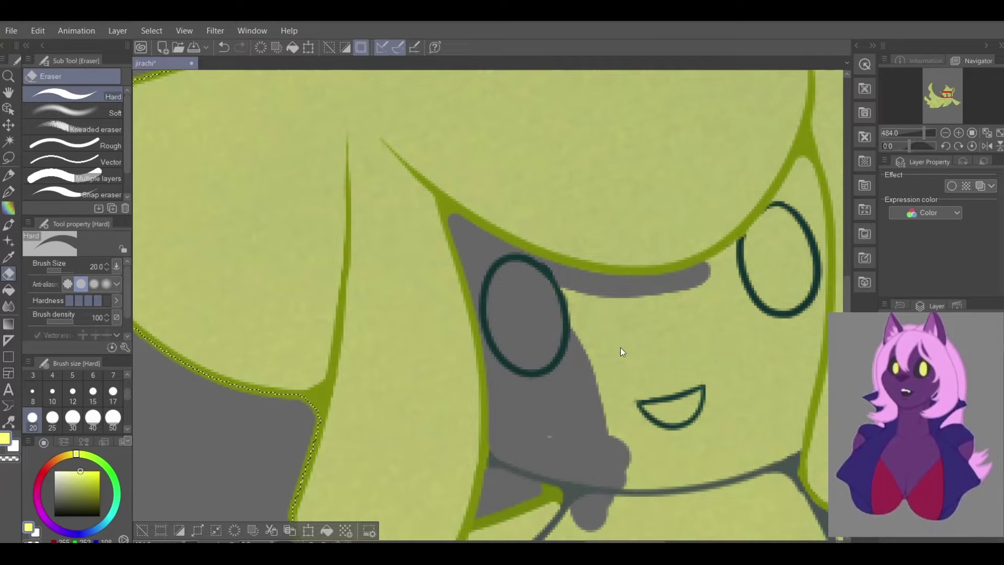
pyautogui.moveTo(545, 297)
pyautogui.mouseDown()
pyautogui.moveTo(682, 312)
pyautogui.moveTo(574, 406)
pyautogui.mouseUp()
pyautogui.moveTo(576, 335)
pyautogui.mouseDown()
pyautogui.moveTo(607, 416)
pyautogui.moveTo(723, 308)
pyautogui.moveTo(719, 271)
pyautogui.moveTo(710, 277)
pyautogui.moveTo(755, 237)
pyautogui.moveTo(737, 257)
pyautogui.moveTo(803, 167)
pyautogui.moveTo(798, 271)
pyautogui.moveTo(808, 170)
pyautogui.moveTo(818, 250)
pyautogui.moveTo(800, 312)
pyautogui.moveTo(813, 279)
pyautogui.moveTo(787, 206)
pyautogui.moveTo(758, 294)
pyautogui.moveTo(797, 247)
pyautogui.moveTo(787, 323)
pyautogui.moveTo(816, 306)
pyautogui.moveTo(776, 484)
pyautogui.moveTo(751, 374)
pyautogui.moveTo(718, 347)
pyautogui.moveTo(656, 403)
pyautogui.moveTo(648, 463)
pyautogui.mouseUp()
# Erase the yellow just below the chin and around the shoulders where the arms meet the body
pyautogui.scroll(-2, 943, 89)
pyautogui.moveTo(943, 89)
pyautogui.mouseDown()
pyautogui.moveTo(954, 107)
pyautogui.moveTo(952, 100)
pyautogui.mouseUp()
pyautogui.moveTo(370, 122)
pyautogui.mouseDown()
pyautogui.moveTo(424, 143)
pyautogui.moveTo(437, 134)
pyautogui.mouseUp()
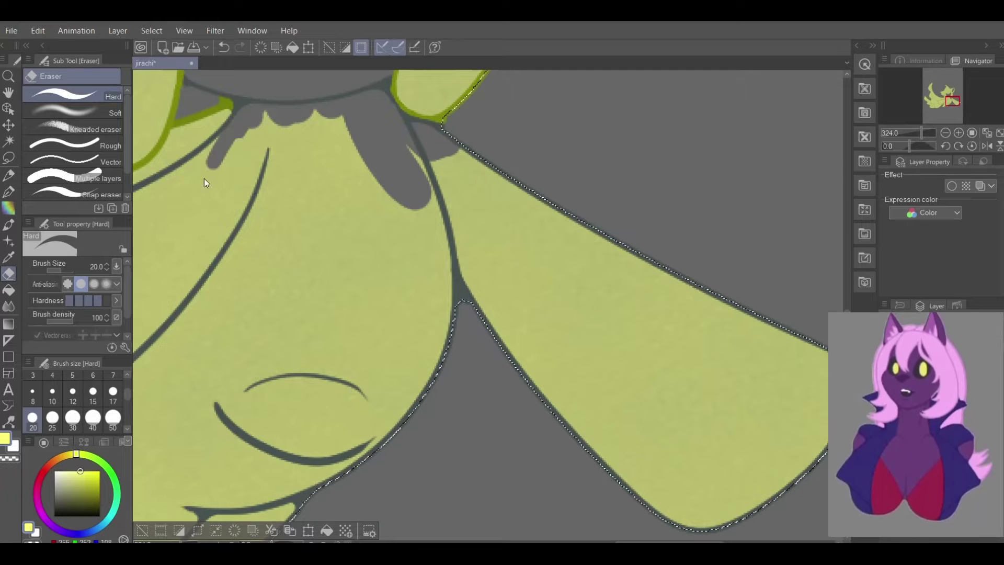
# Erase the yellow from the left leg up to the lower body
pyautogui.moveTo(945, 76); pyautogui.dragTo(941, 103)
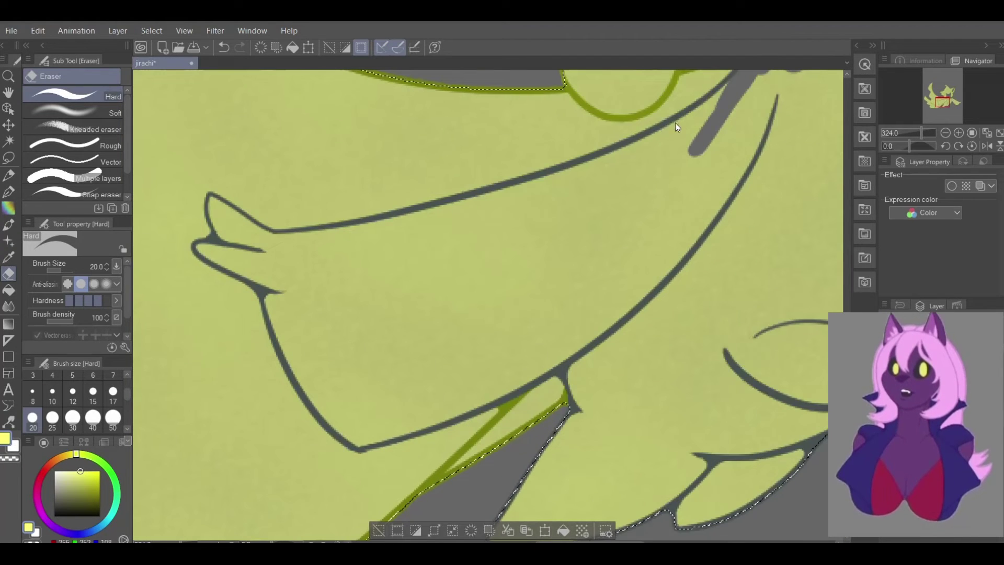
pyautogui.moveTo(729, 87)
pyautogui.mouseDown()
pyautogui.moveTo(596, 282)
pyautogui.moveTo(575, 337)
pyautogui.moveTo(604, 434)
pyautogui.moveTo(489, 533)
pyautogui.moveTo(625, 413)
pyautogui.moveTo(710, 441)
pyautogui.moveTo(654, 499)
pyautogui.mouseUp()
pyautogui.hotkey('ctrl', 'z')
pyautogui.scroll(-2, 635, 463)
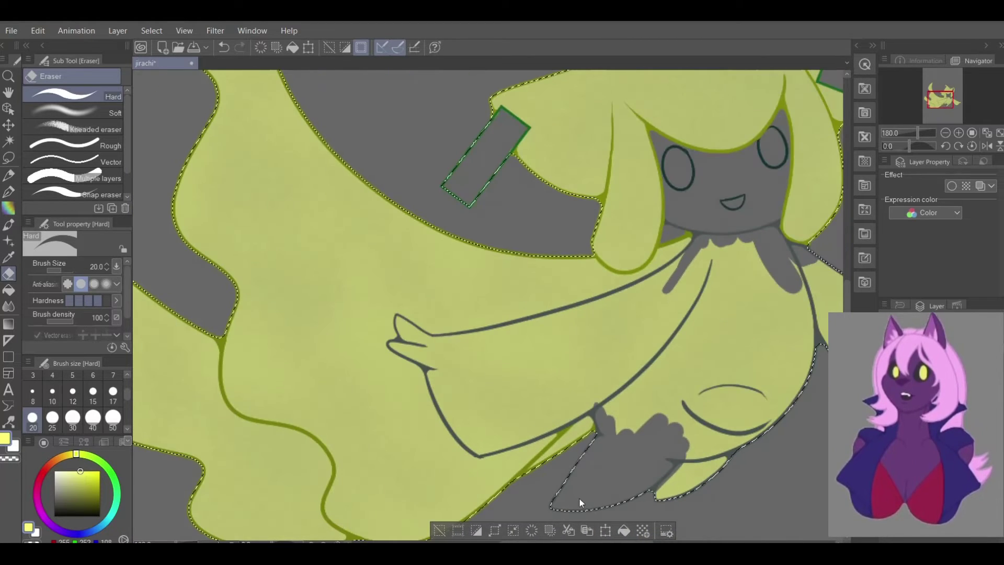
# Erase the yellow inside the left sleeve along its cuff and lower edge up to the body
pyautogui.scroll(2, 575, 355)
pyautogui.click(353, 373)
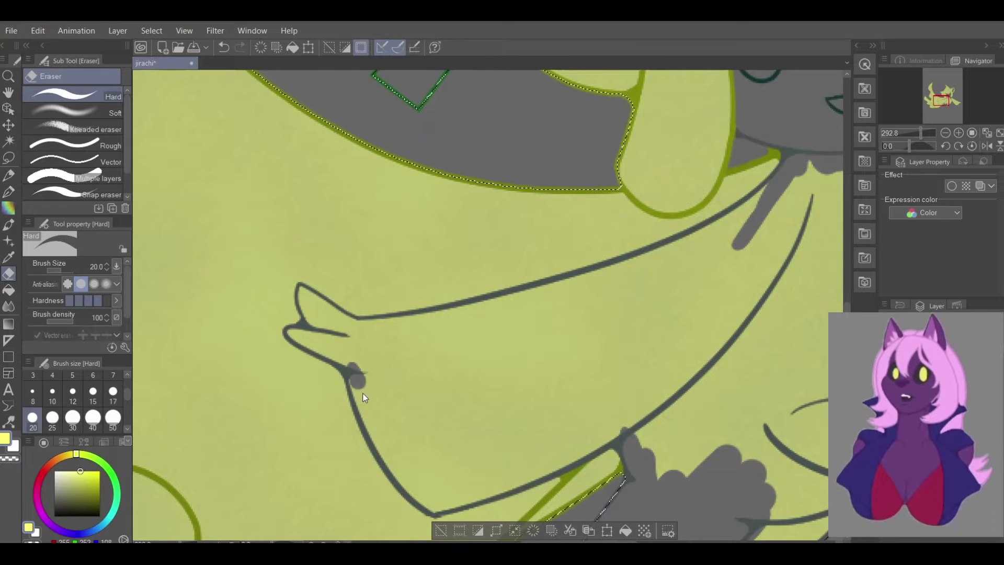
pyautogui.moveTo(356, 391); pyautogui.dragTo(391, 455)
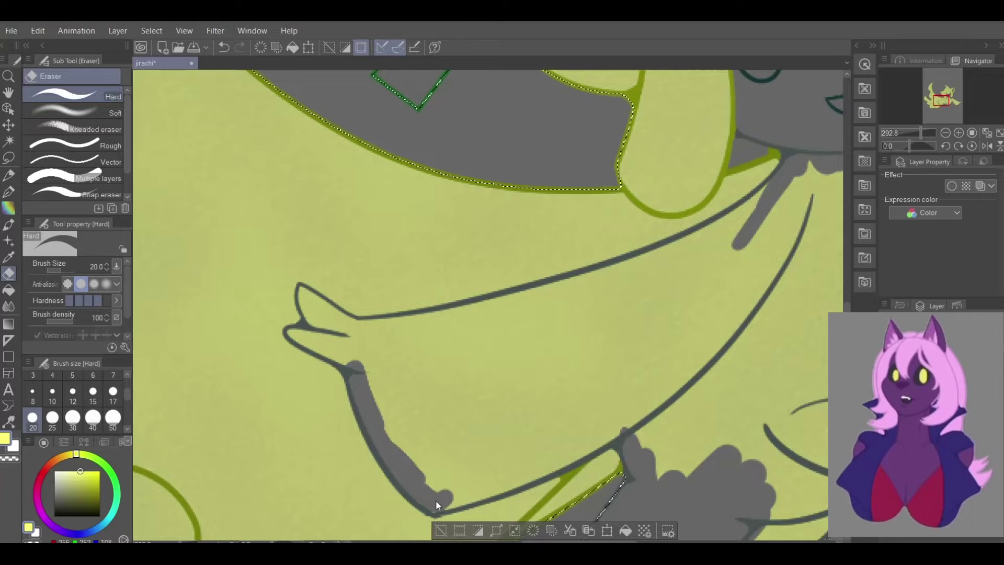
pyautogui.scroll(2, 435, 501)
pyautogui.moveTo(393, 431)
pyautogui.mouseDown()
pyautogui.moveTo(388, 399)
pyautogui.moveTo(449, 477)
pyautogui.moveTo(438, 496)
pyautogui.moveTo(526, 474)
pyautogui.moveTo(498, 485)
pyautogui.moveTo(656, 418)
pyautogui.moveTo(575, 465)
pyautogui.moveTo(604, 442)
pyautogui.moveTo(683, 418)
pyautogui.moveTo(652, 413)
pyautogui.moveTo(557, 444)
pyautogui.moveTo(570, 463)
pyautogui.mouseUp()
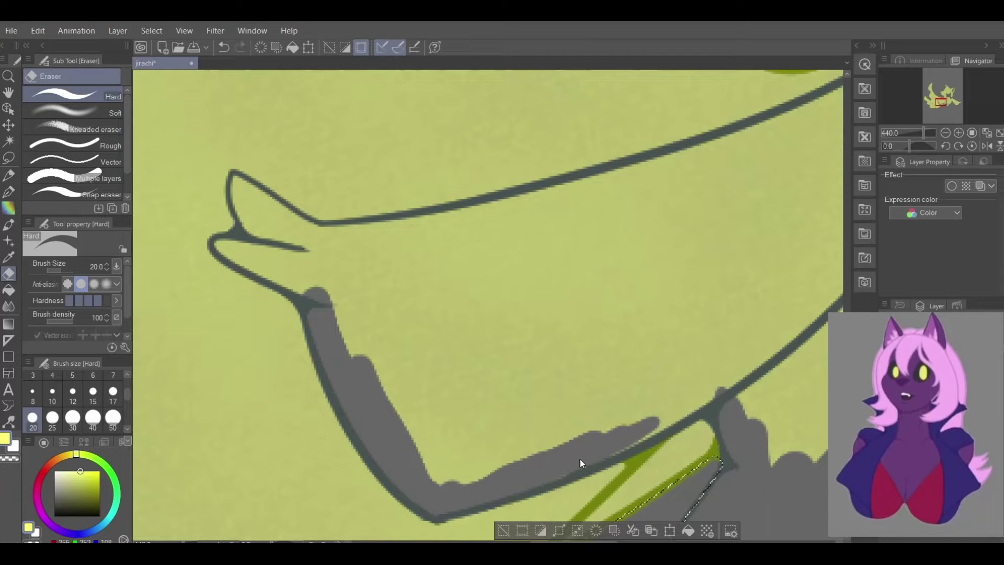
pyautogui.moveTo(628, 439)
pyautogui.mouseDown()
pyautogui.moveTo(720, 392)
pyautogui.moveTo(661, 400)
pyautogui.moveTo(481, 473)
pyautogui.moveTo(413, 442)
pyautogui.moveTo(343, 324)
pyautogui.moveTo(313, 302)
pyautogui.mouseUp()
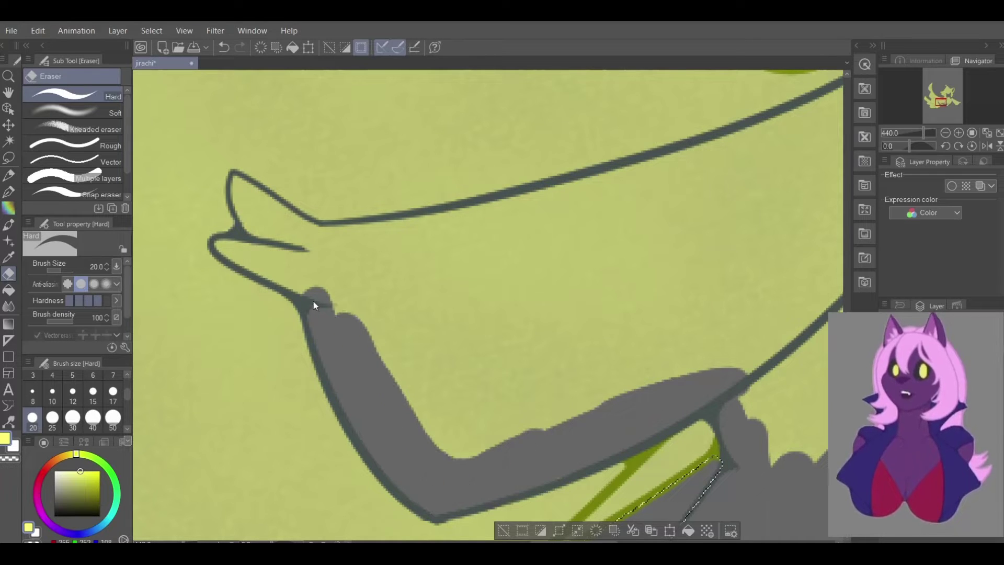
# Erase the yellow from the left hand and the wide middle of the left sleeve, following the upper outline
pyautogui.moveTo(235, 255)
pyautogui.mouseDown()
pyautogui.moveTo(284, 273)
pyautogui.moveTo(224, 247)
pyautogui.moveTo(274, 224)
pyautogui.moveTo(254, 232)
pyautogui.moveTo(238, 187)
pyautogui.moveTo(314, 255)
pyautogui.moveTo(576, 209)
pyautogui.mouseUp()
pyautogui.hotkey('ctrl', 'z')
pyautogui.moveTo(343, 271)
pyautogui.mouseDown()
pyautogui.moveTo(413, 300)
pyautogui.moveTo(343, 264)
pyautogui.moveTo(455, 235)
pyautogui.moveTo(520, 204)
pyautogui.mouseUp()
pyautogui.moveTo(585, 192)
pyautogui.mouseDown()
pyautogui.moveTo(667, 163)
pyautogui.moveTo(605, 176)
pyautogui.moveTo(726, 164)
pyautogui.moveTo(478, 237)
pyautogui.moveTo(415, 300)
pyautogui.moveTo(469, 304)
pyautogui.moveTo(451, 450)
pyautogui.moveTo(761, 303)
pyautogui.moveTo(685, 357)
pyautogui.mouseUp()
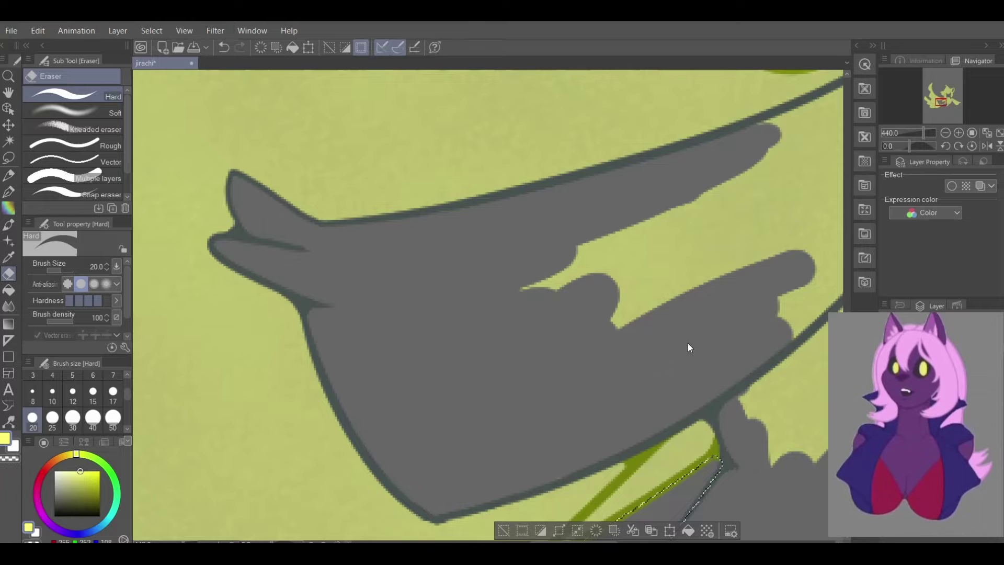
# Erase the remaining yellow from the left arm near the shoulder and from the body down to the legs
pyautogui.scroll(-5, 709, 239)
pyautogui.moveTo(945, 99); pyautogui.dragTo(948, 102)
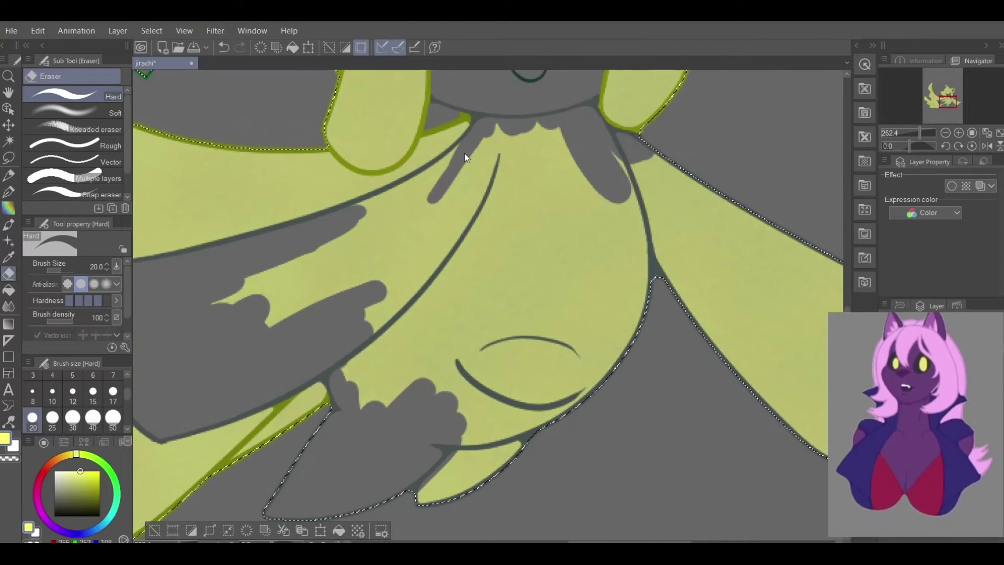
pyautogui.moveTo(461, 142)
pyautogui.mouseDown()
pyautogui.moveTo(359, 212)
pyautogui.moveTo(432, 172)
pyautogui.moveTo(302, 269)
pyautogui.moveTo(222, 300)
pyautogui.moveTo(330, 253)
pyautogui.moveTo(368, 250)
pyautogui.moveTo(294, 311)
pyautogui.moveTo(384, 337)
pyautogui.moveTo(365, 382)
pyautogui.mouseUp()
pyautogui.moveTo(507, 112)
pyautogui.mouseDown()
pyautogui.moveTo(426, 325)
pyautogui.moveTo(403, 355)
pyautogui.moveTo(450, 491)
pyautogui.mouseUp()
pyautogui.moveTo(509, 243)
pyautogui.mouseDown()
pyautogui.moveTo(556, 280)
pyautogui.moveTo(471, 363)
pyautogui.moveTo(529, 86)
pyautogui.moveTo(549, 236)
pyautogui.moveTo(540, 247)
pyautogui.moveTo(578, 330)
pyautogui.moveTo(615, 161)
pyautogui.moveTo(622, 285)
pyautogui.moveTo(583, 360)
pyautogui.mouseUp()
# Erase the yellow from the right sleeve and hand
pyautogui.scroll(-2, 623, 166)
pyautogui.moveTo(664, 193)
pyautogui.mouseDown()
pyautogui.moveTo(647, 232)
pyautogui.moveTo(695, 202)
pyautogui.moveTo(738, 256)
pyautogui.moveTo(761, 331)
pyautogui.moveTo(728, 298)
pyautogui.moveTo(434, 328)
pyautogui.mouseUp()
pyautogui.moveTo(525, 296)
pyautogui.mouseDown()
pyautogui.moveTo(581, 258)
pyautogui.moveTo(502, 265)
pyautogui.moveTo(477, 235)
pyautogui.mouseUp()
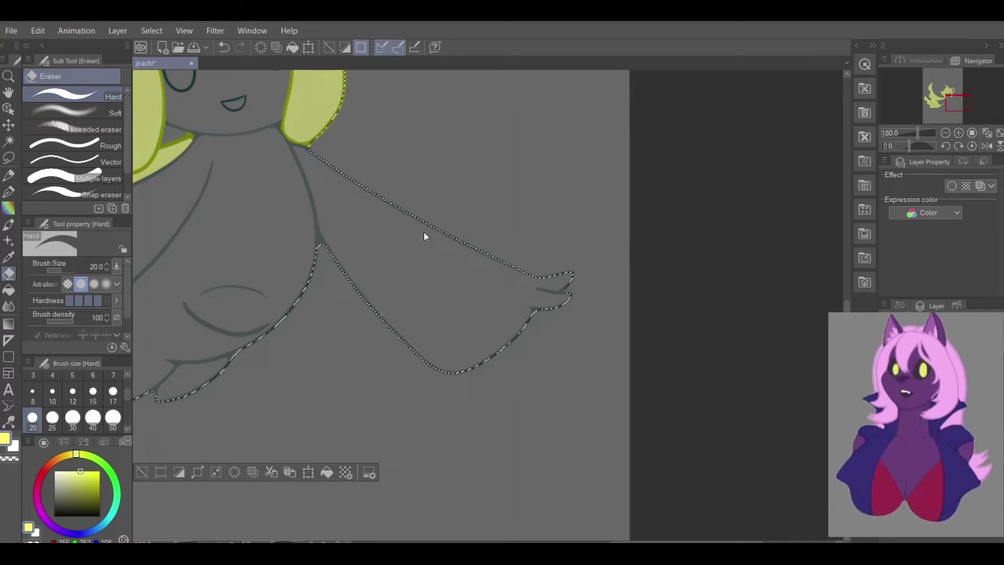
# Choose a warmer pale orange-yellow and paint the face, body, sleeves and legs with the Wet wash brush at size 50
pyautogui.scroll(-2, 382, 280)
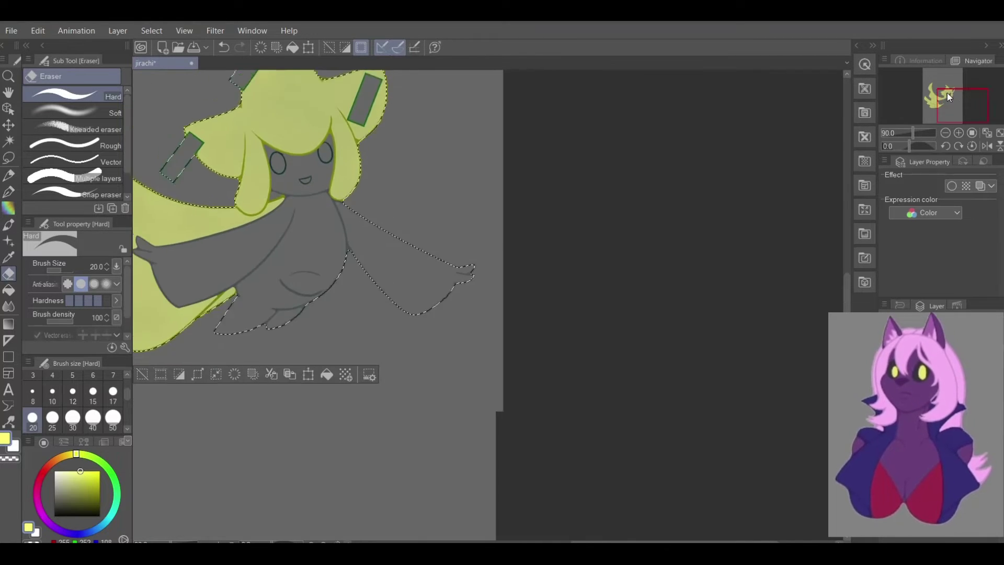
pyautogui.scroll(-2, 956, 94)
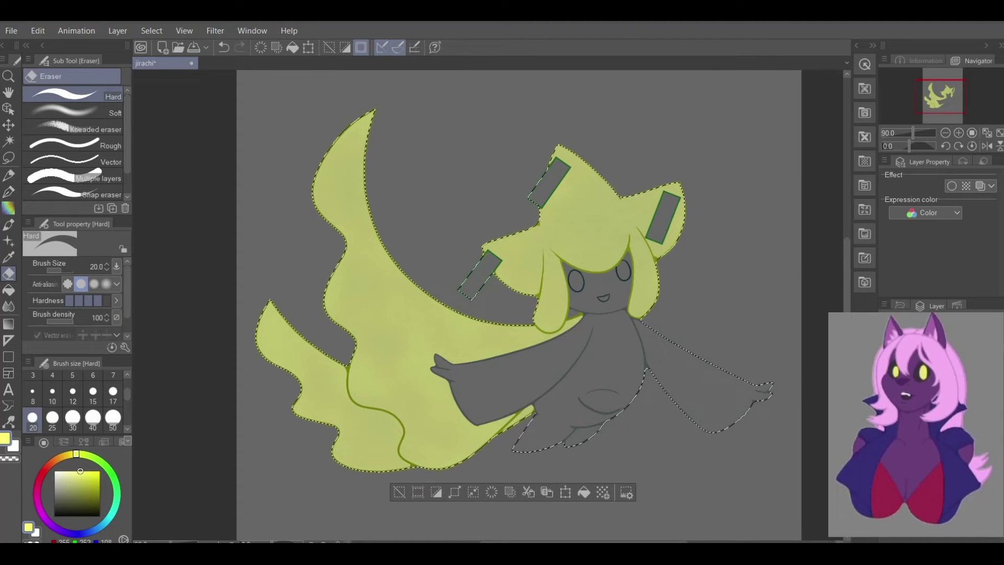
pyautogui.click(69, 456)
pyautogui.click(72, 473)
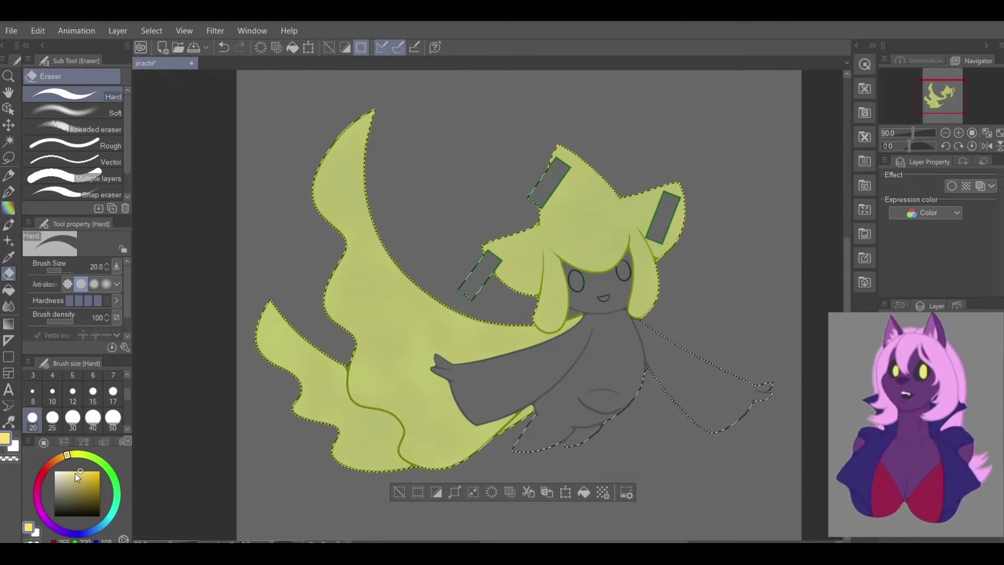
pyautogui.press('b')
pyautogui.moveTo(497, 354)
pyautogui.mouseDown()
pyautogui.moveTo(646, 393)
pyautogui.moveTo(717, 393)
pyautogui.moveTo(497, 383)
pyautogui.moveTo(611, 361)
pyautogui.moveTo(609, 290)
pyautogui.mouseUp()
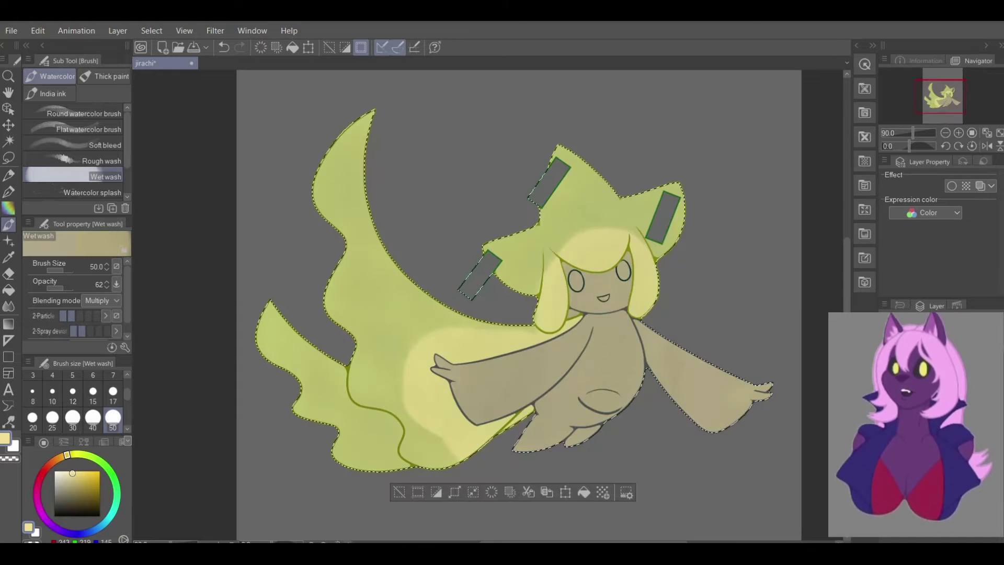
# Erase the beige overspill from the gap beside the neck and from the left hair lock
pyautogui.press('e')
pyautogui.scroll(4, 645, 294)
pyautogui.scroll(5, 629, 315)
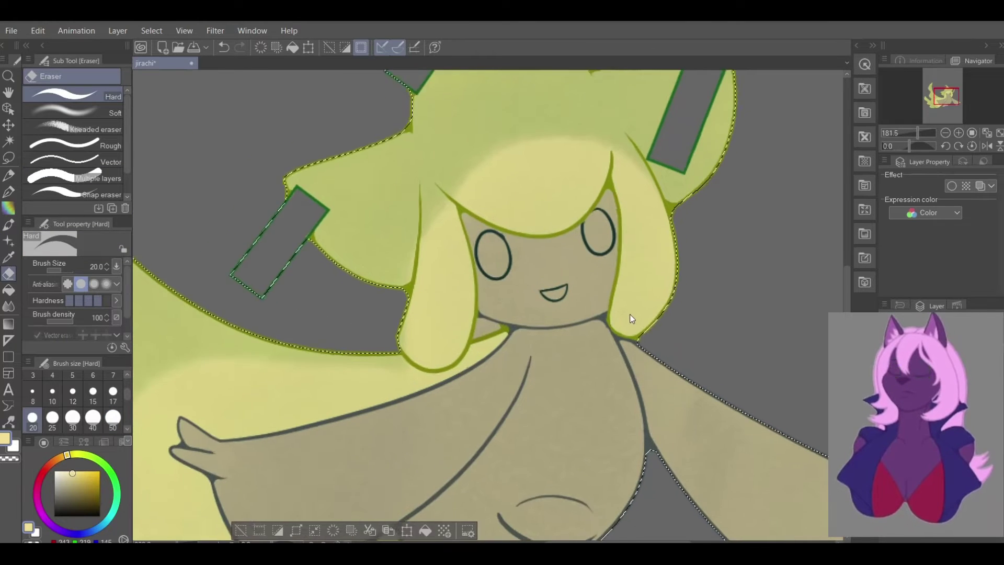
pyautogui.moveTo(351, 353)
pyautogui.mouseDown()
pyautogui.moveTo(377, 337)
pyautogui.moveTo(366, 327)
pyautogui.mouseUp()
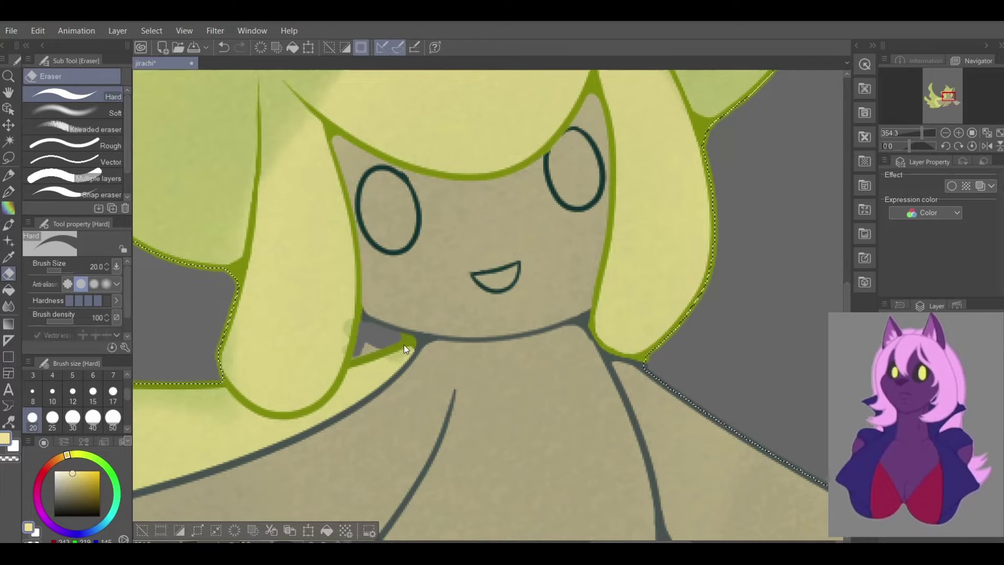
pyautogui.moveTo(286, 416)
pyautogui.mouseDown()
pyautogui.moveTo(323, 416)
pyautogui.moveTo(388, 364)
pyautogui.moveTo(356, 346)
pyautogui.moveTo(331, 367)
pyautogui.moveTo(316, 317)
pyautogui.mouseUp()
pyautogui.moveTo(300, 276)
pyautogui.mouseDown()
pyautogui.moveTo(230, 366)
pyautogui.moveTo(281, 296)
pyautogui.moveTo(302, 382)
pyautogui.mouseUp()
pyautogui.moveTo(346, 297)
pyautogui.mouseDown()
pyautogui.moveTo(330, 189)
pyautogui.moveTo(288, 93)
pyautogui.moveTo(328, 179)
pyautogui.moveTo(310, 133)
pyautogui.moveTo(299, 259)
pyautogui.mouseUp()
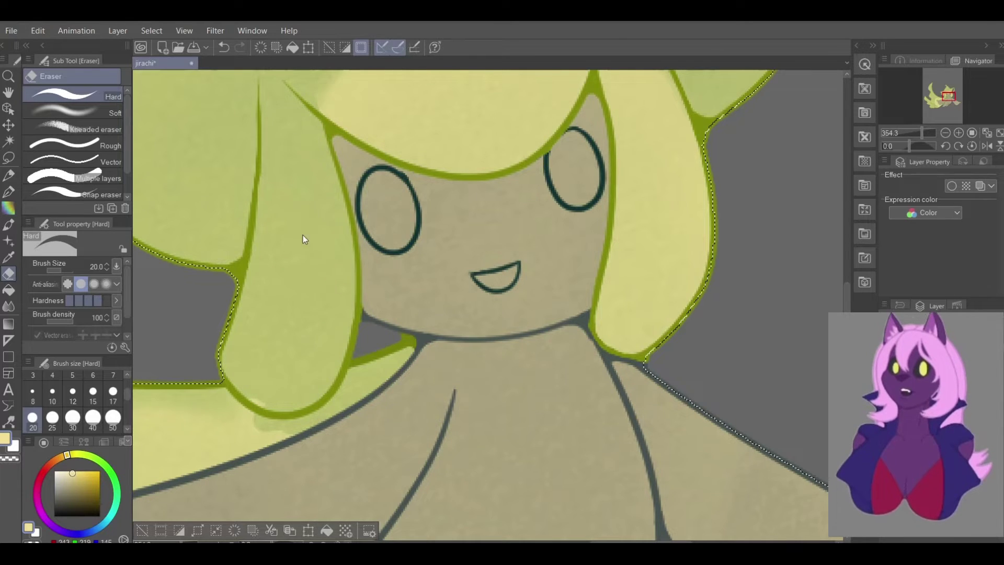
# Erase the beige overspill from the yellow tail above the left sleeve, between the hair lock and the hand
pyautogui.scroll(-3, 303, 234)
pyautogui.moveTo(948, 96); pyautogui.dragTo(941, 100)
pyautogui.scroll(2, 408, 329)
pyautogui.moveTo(366, 335)
pyautogui.mouseDown()
pyautogui.moveTo(380, 350)
pyautogui.moveTo(379, 342)
pyautogui.moveTo(447, 331)
pyautogui.moveTo(665, 250)
pyautogui.moveTo(367, 336)
pyautogui.moveTo(376, 344)
pyautogui.moveTo(496, 317)
pyautogui.moveTo(653, 248)
pyautogui.moveTo(442, 328)
pyautogui.moveTo(499, 322)
pyautogui.moveTo(703, 244)
pyautogui.moveTo(552, 299)
pyautogui.moveTo(612, 293)
pyautogui.moveTo(722, 255)
pyautogui.moveTo(696, 265)
pyautogui.moveTo(634, 248)
pyautogui.moveTo(469, 289)
pyautogui.moveTo(279, 281)
pyautogui.moveTo(332, 231)
pyautogui.moveTo(203, 310)
pyautogui.moveTo(340, 228)
pyautogui.moveTo(442, 224)
pyautogui.mouseUp()
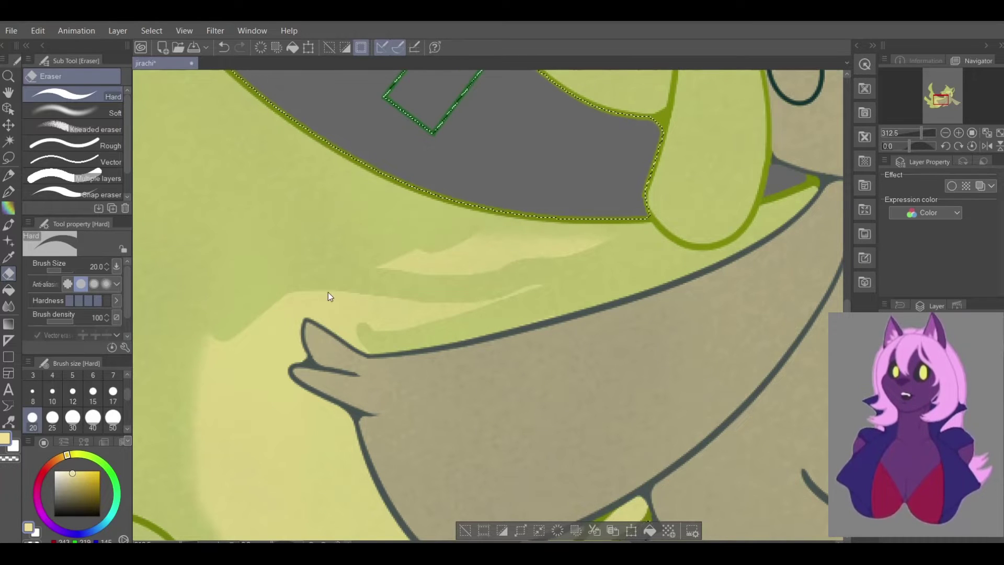
pyautogui.moveTo(328, 293); pyautogui.dragTo(300, 290)
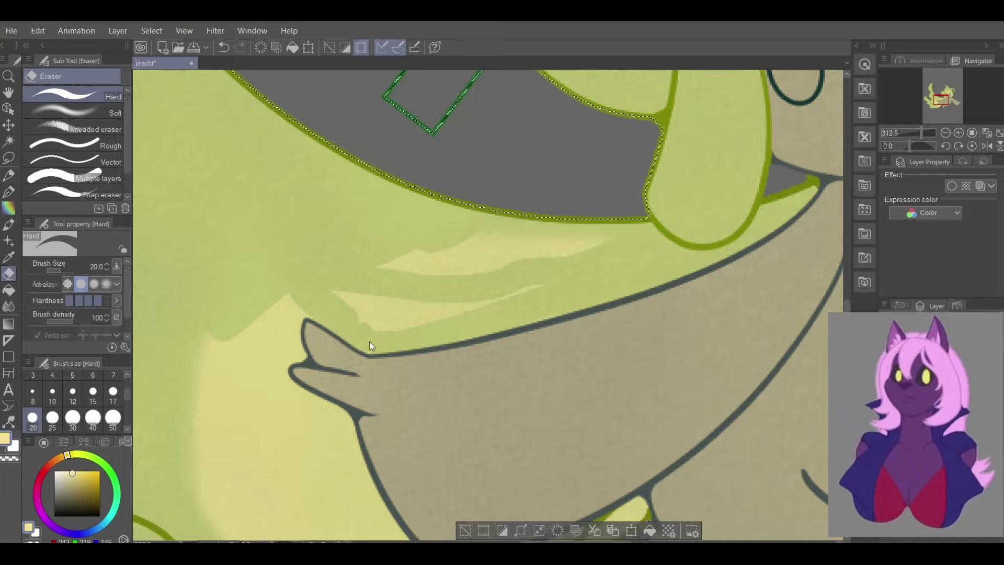
pyautogui.moveTo(371, 317)
pyautogui.mouseDown()
pyautogui.moveTo(359, 307)
pyautogui.moveTo(495, 278)
pyautogui.moveTo(522, 239)
pyautogui.moveTo(396, 250)
pyautogui.mouseUp()
# Erase the beige overspill from the narrow part of the tail just below the left sleeve's lower edge
pyautogui.moveTo(941, 99); pyautogui.dragTo(941, 102)
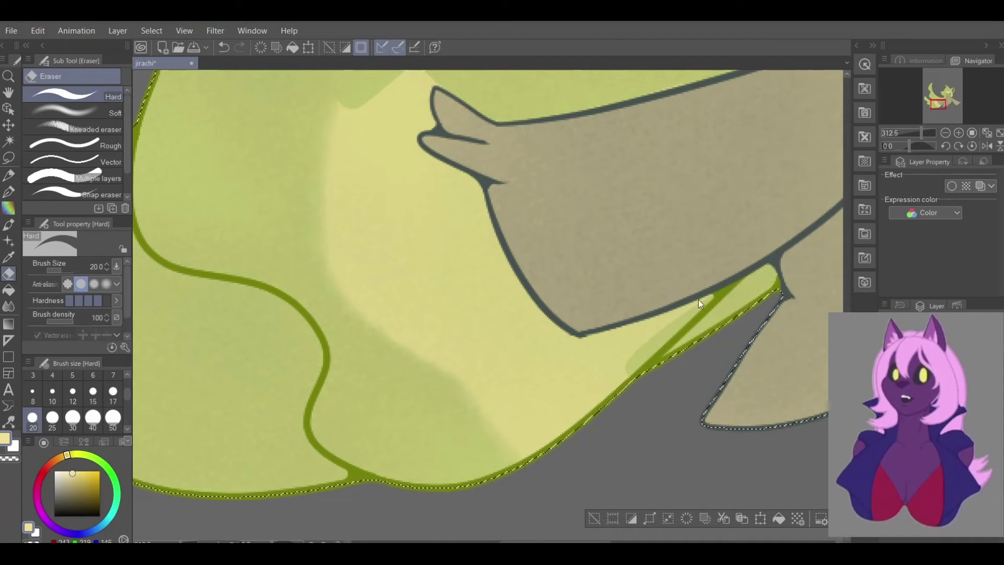
pyautogui.moveTo(709, 301); pyautogui.dragTo(494, 392)
pyautogui.moveTo(643, 327); pyautogui.dragTo(554, 349)
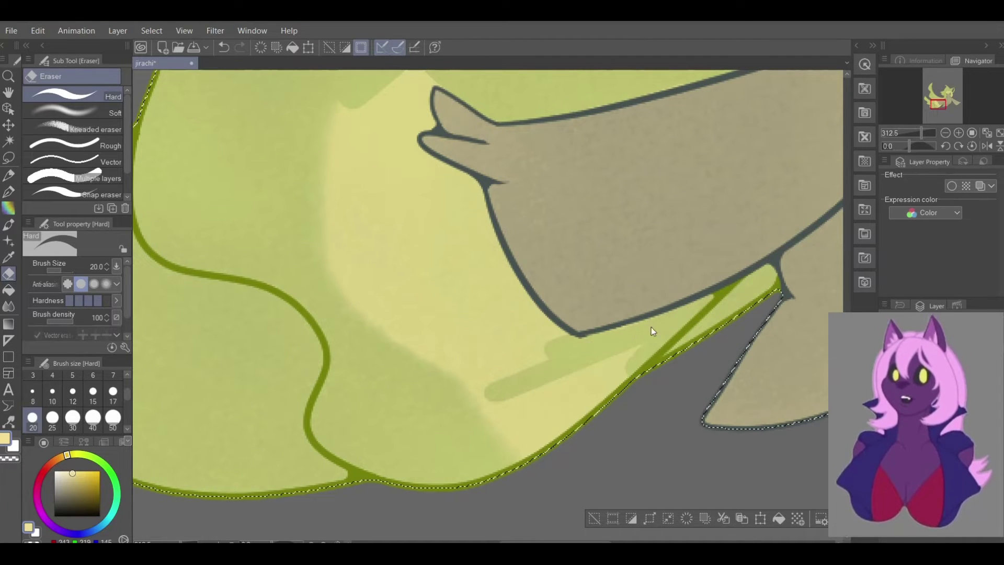
pyautogui.moveTo(633, 355); pyautogui.dragTo(494, 416)
pyautogui.hotkey('ctrl', 'z')
pyautogui.hotkey('ctrl', 'z')
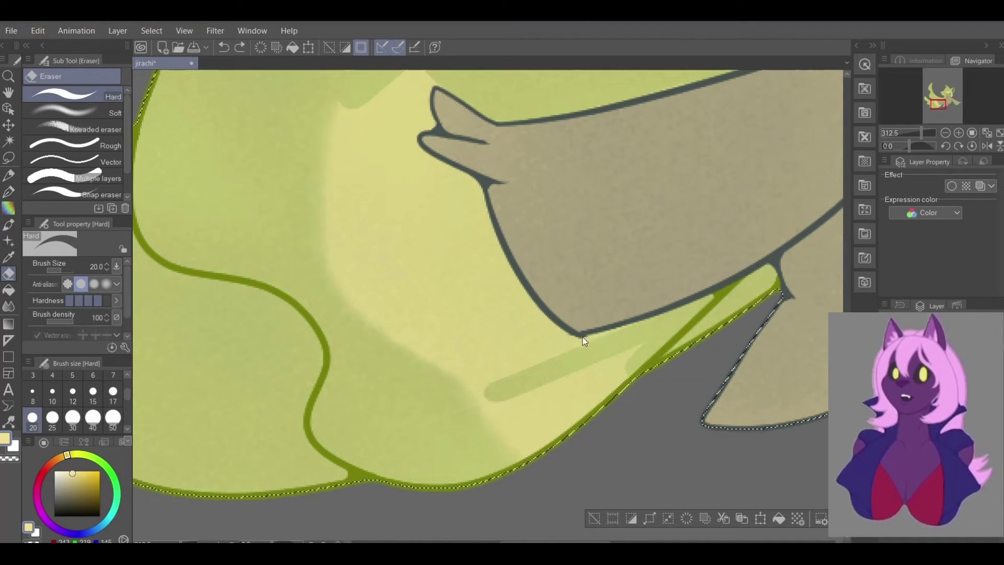
pyautogui.moveTo(655, 328)
pyautogui.mouseDown()
pyautogui.moveTo(600, 358)
pyautogui.moveTo(538, 418)
pyautogui.moveTo(630, 378)
pyautogui.mouseUp()
# Erase the wide beige overspill from the tail around the left cuff and below the hand
pyautogui.moveTo(472, 482)
pyautogui.mouseDown()
pyautogui.moveTo(447, 366)
pyautogui.moveTo(409, 300)
pyautogui.moveTo(416, 260)
pyautogui.moveTo(442, 312)
pyautogui.moveTo(433, 270)
pyautogui.mouseUp()
pyautogui.click(469, 188)
pyautogui.moveTo(481, 227)
pyautogui.mouseDown()
pyautogui.moveTo(534, 314)
pyautogui.moveTo(575, 350)
pyautogui.mouseUp()
pyautogui.moveTo(469, 272)
pyautogui.mouseDown()
pyautogui.moveTo(463, 238)
pyautogui.moveTo(445, 218)
pyautogui.moveTo(406, 240)
pyautogui.moveTo(385, 319)
pyautogui.moveTo(315, 223)
pyautogui.moveTo(373, 296)
pyautogui.moveTo(374, 224)
pyautogui.moveTo(398, 263)
pyautogui.moveTo(400, 153)
pyautogui.mouseUp()
# Erase the leftover beige patch on the tail around the left fingertips
pyautogui.scroll(2, 400, 153)
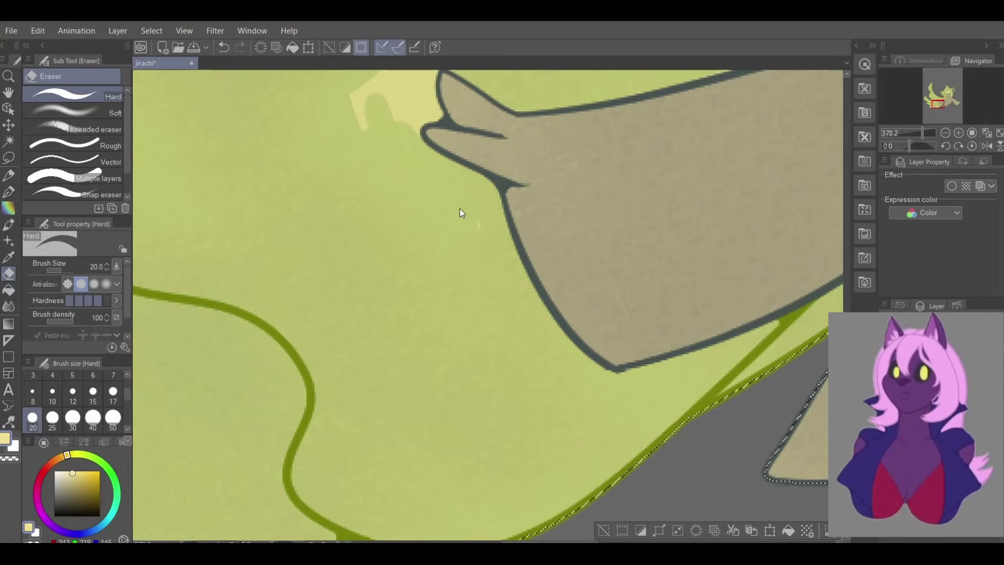
pyautogui.moveTo(939, 103); pyautogui.dragTo(939, 100)
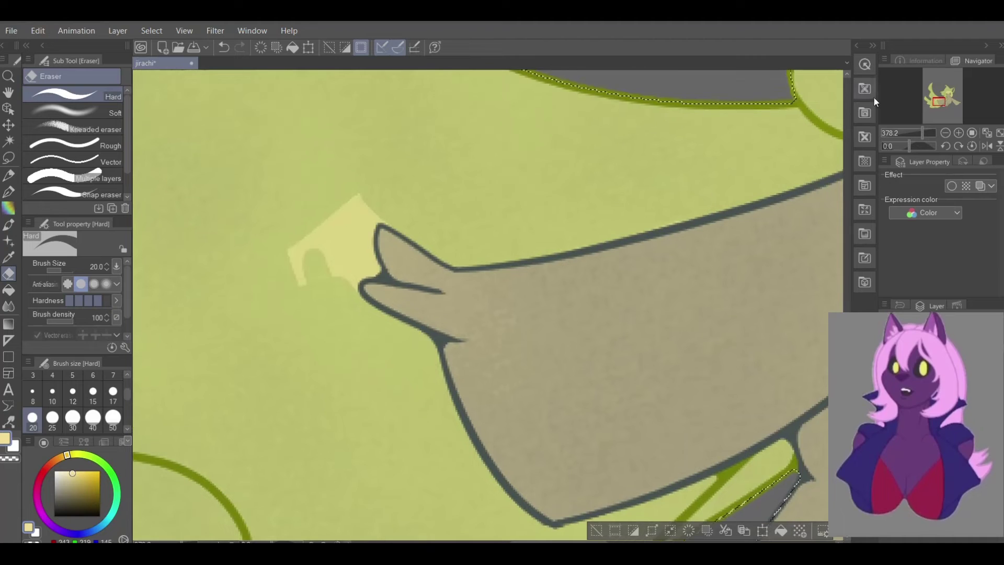
pyautogui.moveTo(298, 258)
pyautogui.mouseDown()
pyautogui.moveTo(335, 265)
pyautogui.moveTo(349, 288)
pyautogui.moveTo(368, 260)
pyautogui.mouseUp()
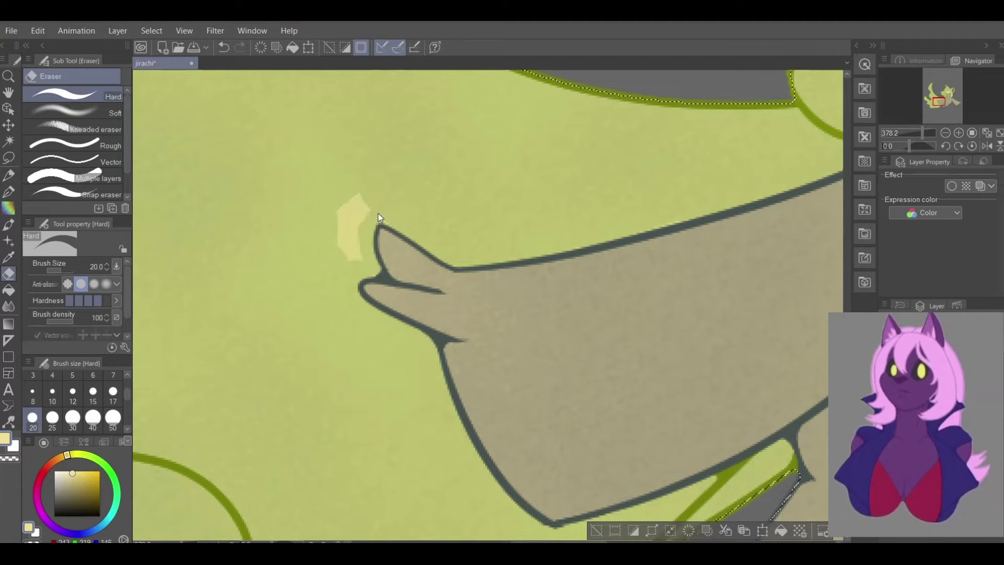
pyautogui.moveTo(381, 215)
pyautogui.mouseDown()
pyautogui.moveTo(347, 218)
pyautogui.moveTo(353, 239)
pyautogui.mouseUp()
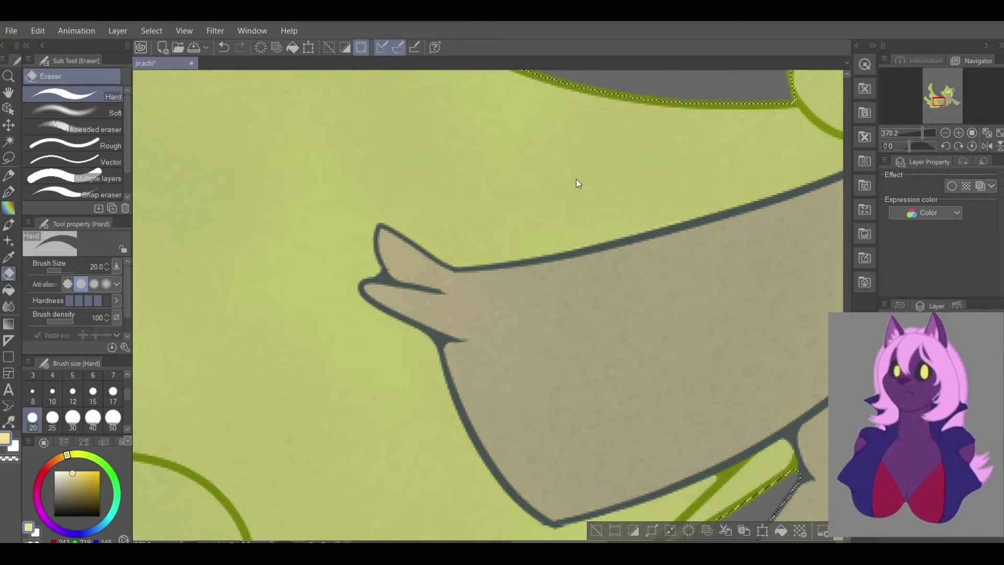
# Erase the beige overspill from the right hair lock
pyautogui.scroll(-2, 667, 177)
pyautogui.moveTo(938, 103); pyautogui.dragTo(946, 93)
pyautogui.scroll(5, 672, 407)
pyautogui.moveTo(645, 460)
pyautogui.mouseDown()
pyautogui.moveTo(684, 462)
pyautogui.moveTo(688, 437)
pyautogui.moveTo(668, 470)
pyautogui.moveTo(709, 430)
pyautogui.moveTo(747, 193)
pyautogui.moveTo(740, 325)
pyautogui.moveTo(749, 310)
pyautogui.moveTo(710, 399)
pyautogui.moveTo(648, 438)
pyautogui.moveTo(677, 272)
pyautogui.moveTo(673, 190)
pyautogui.moveTo(642, 139)
pyautogui.moveTo(676, 425)
pyautogui.moveTo(703, 310)
pyautogui.moveTo(706, 114)
pyautogui.moveTo(671, 103)
pyautogui.moveTo(698, 420)
pyautogui.mouseUp()
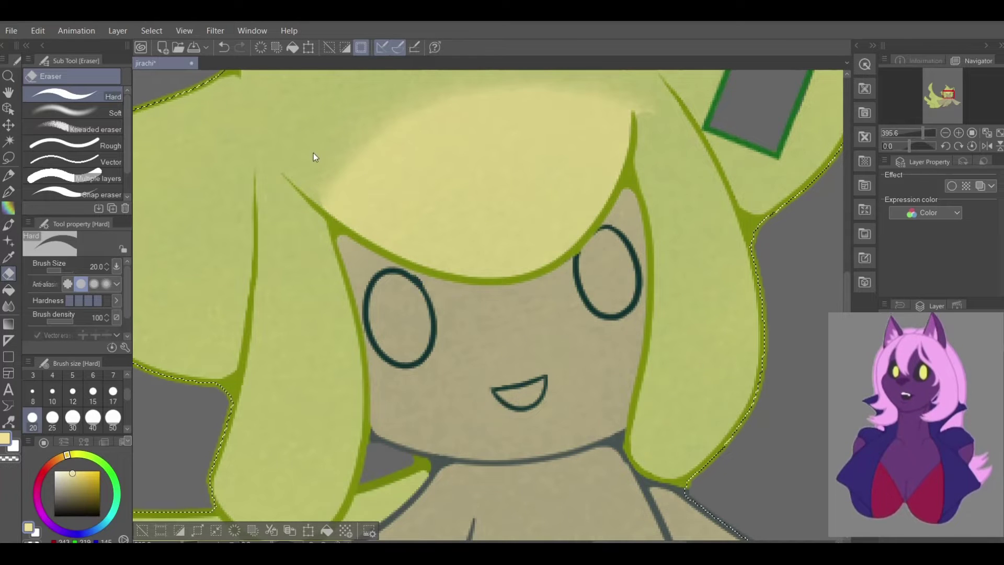
pyautogui.moveTo(350, 215)
pyautogui.mouseDown()
pyautogui.moveTo(431, 248)
pyautogui.moveTo(361, 213)
pyautogui.moveTo(371, 232)
pyautogui.moveTo(420, 257)
pyautogui.moveTo(472, 263)
pyautogui.moveTo(586, 132)
pyautogui.moveTo(454, 206)
pyautogui.moveTo(487, 207)
pyautogui.moveTo(522, 171)
pyautogui.moveTo(514, 117)
pyautogui.mouseUp()
pyautogui.scroll(2, 371, 201)
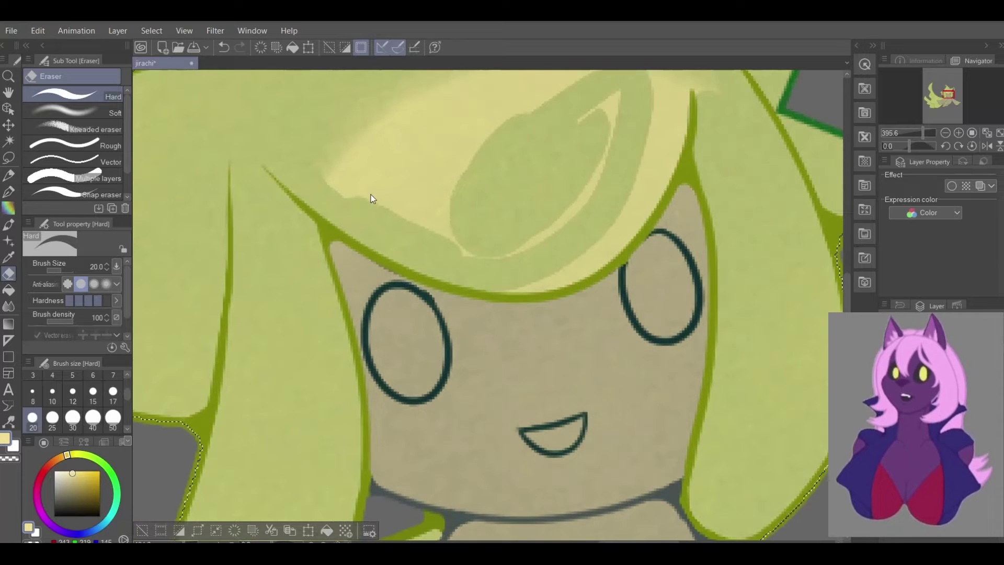
pyautogui.hotkey('ctrl', 'z')
# Erase the beige overspill from the head and most of the fringe above the eyes
pyautogui.moveTo(344, 168)
pyautogui.mouseDown()
pyautogui.moveTo(309, 164)
pyautogui.moveTo(417, 77)
pyautogui.moveTo(347, 162)
pyautogui.mouseUp()
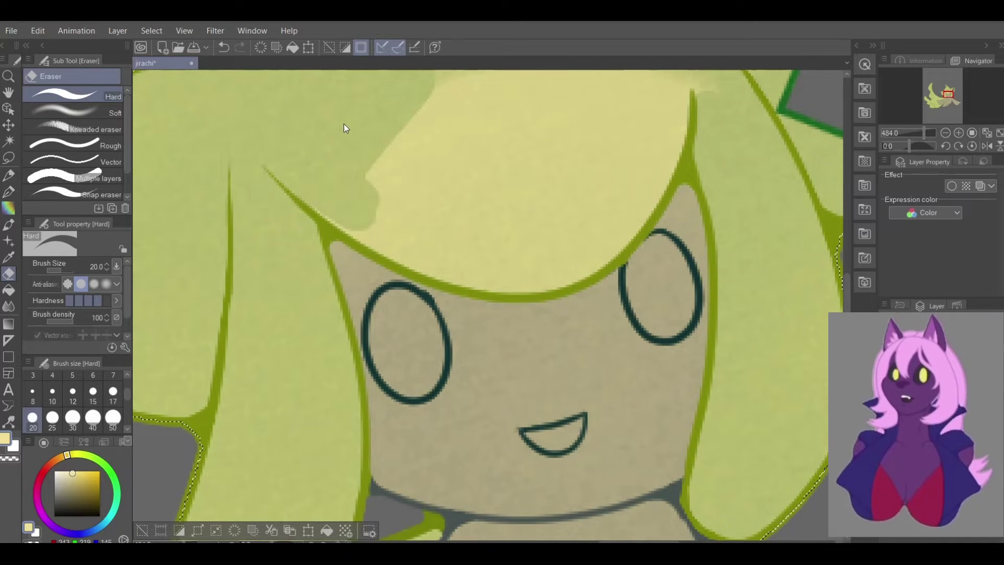
pyautogui.scroll(-1, 345, 123)
pyautogui.moveTo(345, 123)
pyautogui.mouseDown()
pyautogui.moveTo(272, 269)
pyautogui.moveTo(273, 233)
pyautogui.mouseUp()
pyautogui.moveTo(413, 131)
pyautogui.mouseDown()
pyautogui.moveTo(399, 197)
pyautogui.moveTo(419, 265)
pyautogui.moveTo(588, 201)
pyautogui.mouseUp()
pyautogui.moveTo(550, 243)
pyautogui.mouseDown()
pyautogui.moveTo(416, 336)
pyautogui.moveTo(392, 269)
pyautogui.mouseUp()
pyautogui.moveTo(253, 298)
pyautogui.mouseDown()
pyautogui.moveTo(293, 325)
pyautogui.moveTo(248, 301)
pyautogui.moveTo(337, 345)
pyautogui.moveTo(283, 324)
pyautogui.moveTo(274, 315)
pyautogui.moveTo(381, 347)
pyautogui.mouseUp()
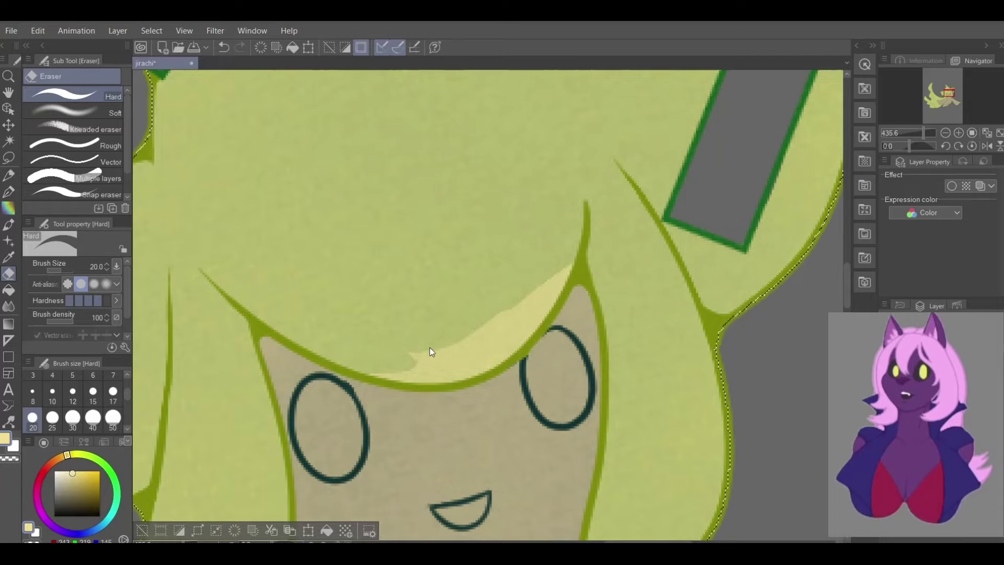
# Erase the last beige strip along the fringe edge and clear the colour from both eyes and the mouth
pyautogui.moveTo(379, 369)
pyautogui.mouseDown()
pyautogui.moveTo(464, 362)
pyautogui.moveTo(415, 354)
pyautogui.moveTo(457, 367)
pyautogui.moveTo(482, 356)
pyautogui.moveTo(448, 354)
pyautogui.moveTo(500, 343)
pyautogui.moveTo(484, 361)
pyautogui.moveTo(535, 299)
pyautogui.moveTo(507, 352)
pyautogui.moveTo(537, 364)
pyautogui.moveTo(550, 407)
pyautogui.mouseUp()
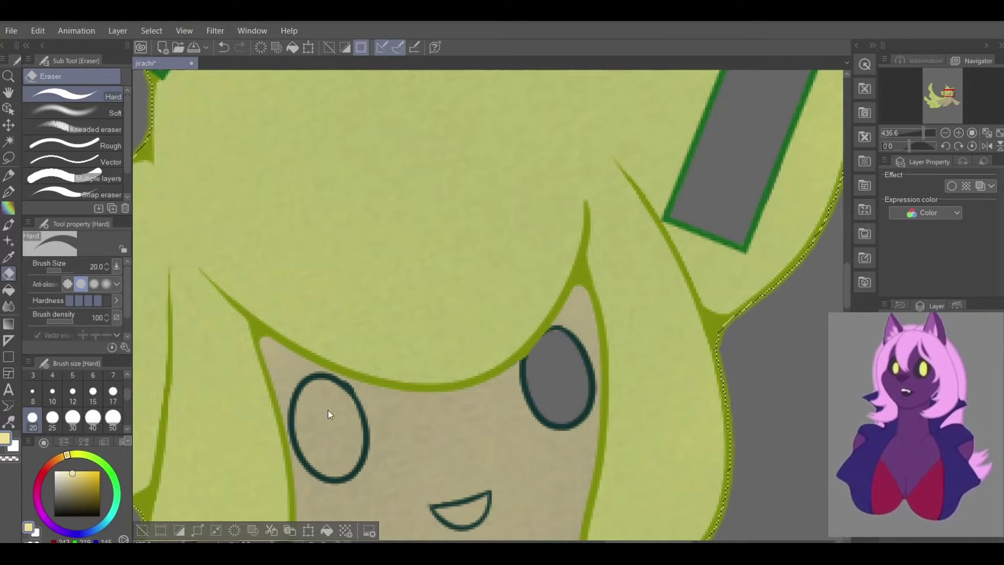
pyautogui.moveTo(334, 466); pyautogui.dragTo(351, 426)
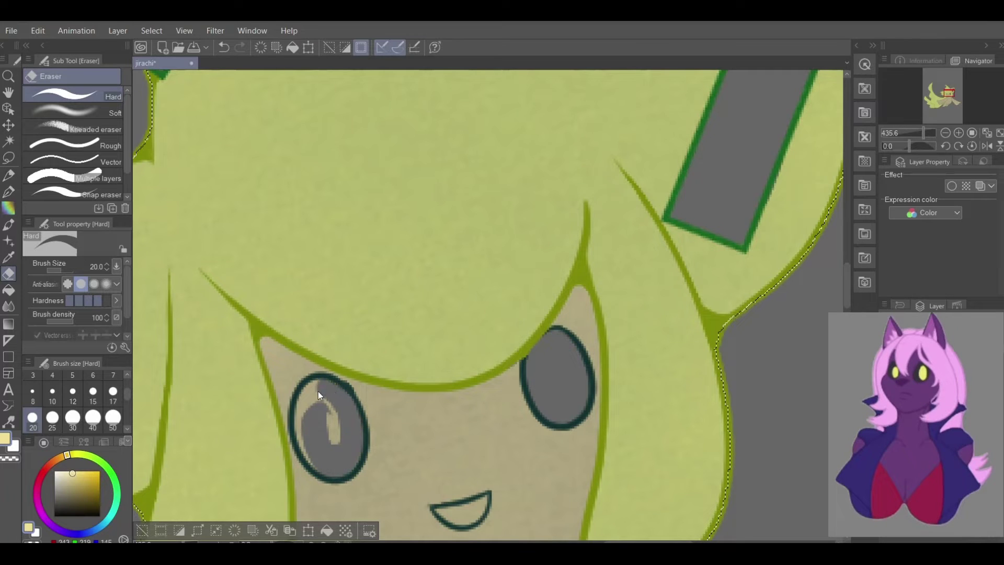
pyautogui.moveTo(331, 434); pyautogui.dragTo(335, 438)
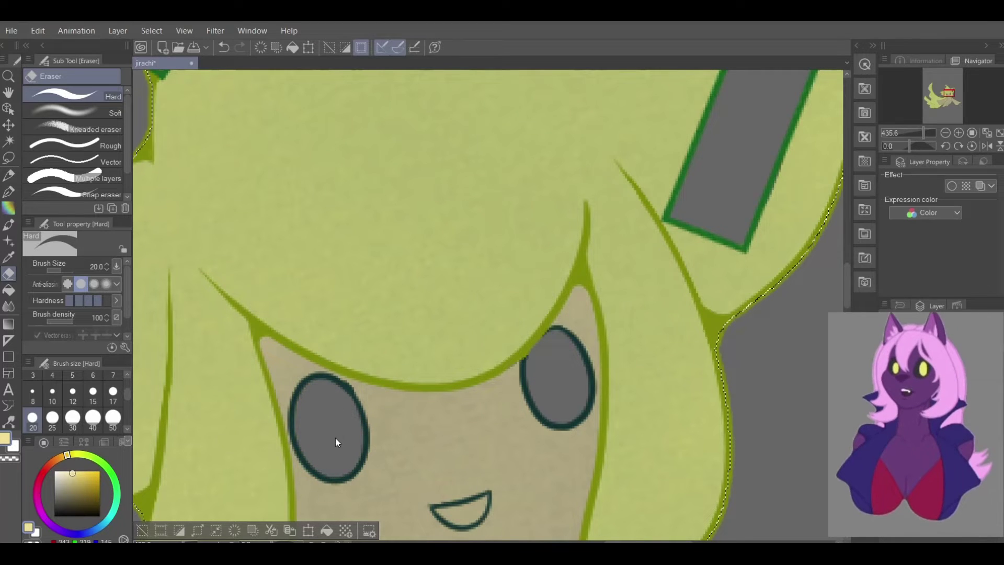
pyautogui.moveTo(450, 513)
pyautogui.mouseDown()
pyautogui.moveTo(440, 514)
pyautogui.moveTo(461, 520)
pyautogui.mouseUp()
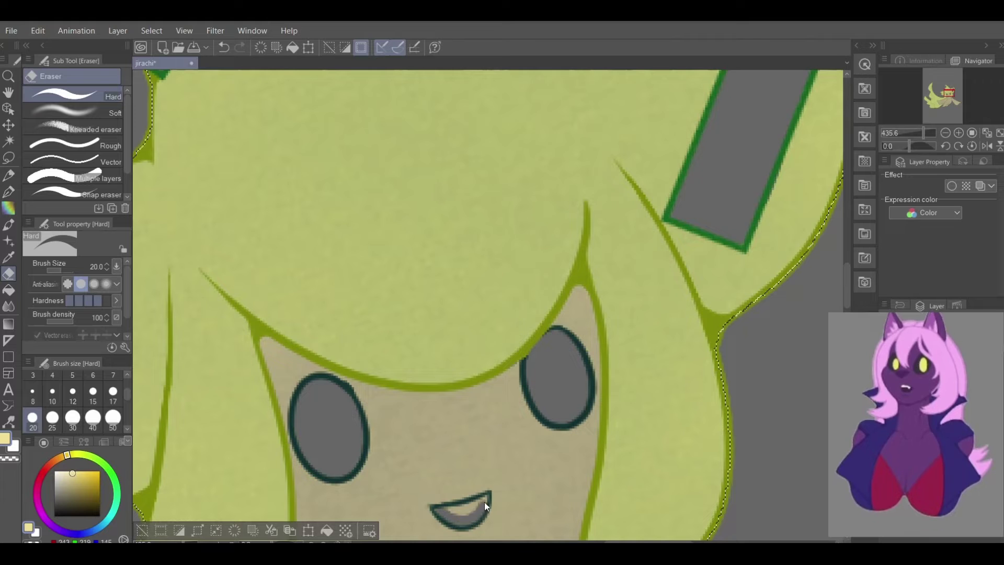
# Paint both eyes light cyan and the mouth pink using the Wet wash watercolour brush at size 12
pyautogui.scroll(-4, 486, 450)
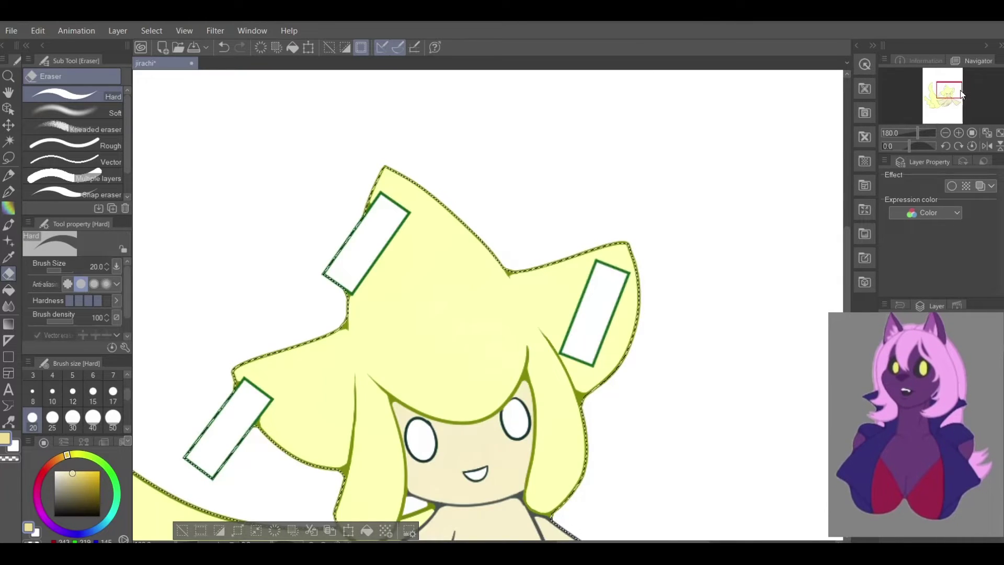
pyautogui.moveTo(948, 91); pyautogui.dragTo(945, 97)
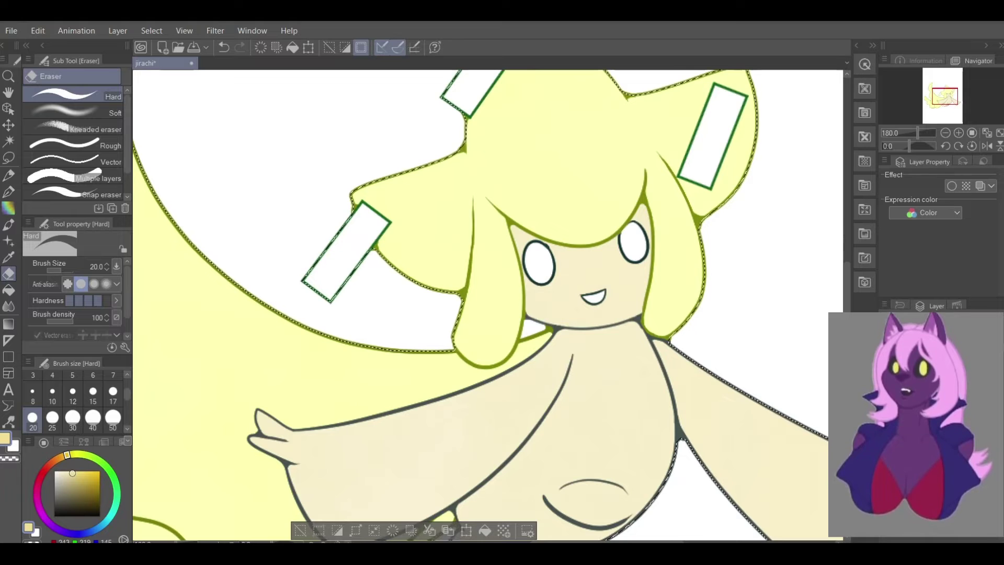
pyautogui.click(113, 513)
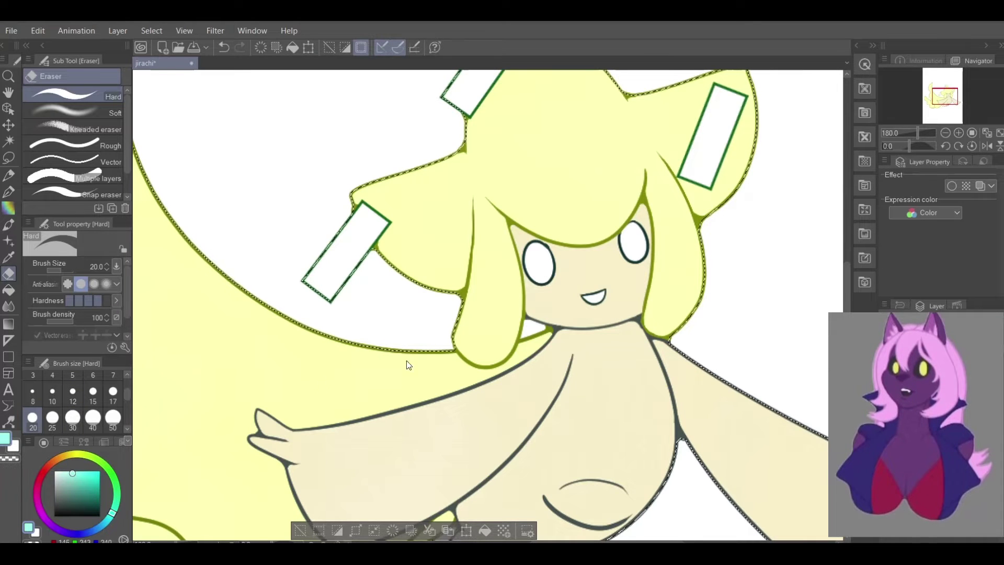
pyautogui.press('b')
pyautogui.click(536, 264)
pyautogui.hotkey('ctrl', 'z')
pyautogui.click(72, 392)
pyautogui.moveTo(534, 257); pyautogui.dragTo(548, 265)
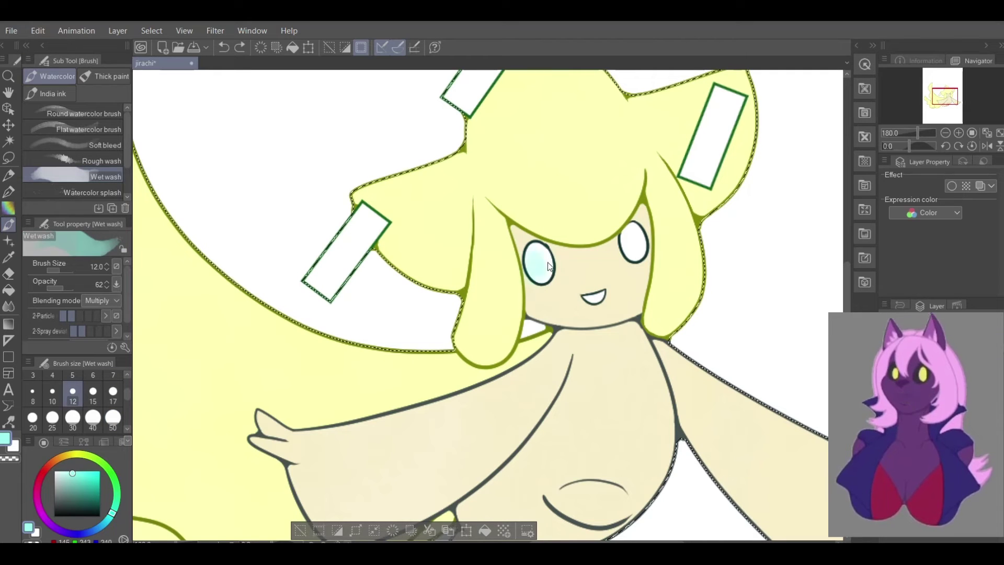
pyautogui.moveTo(627, 230); pyautogui.dragTo(637, 252)
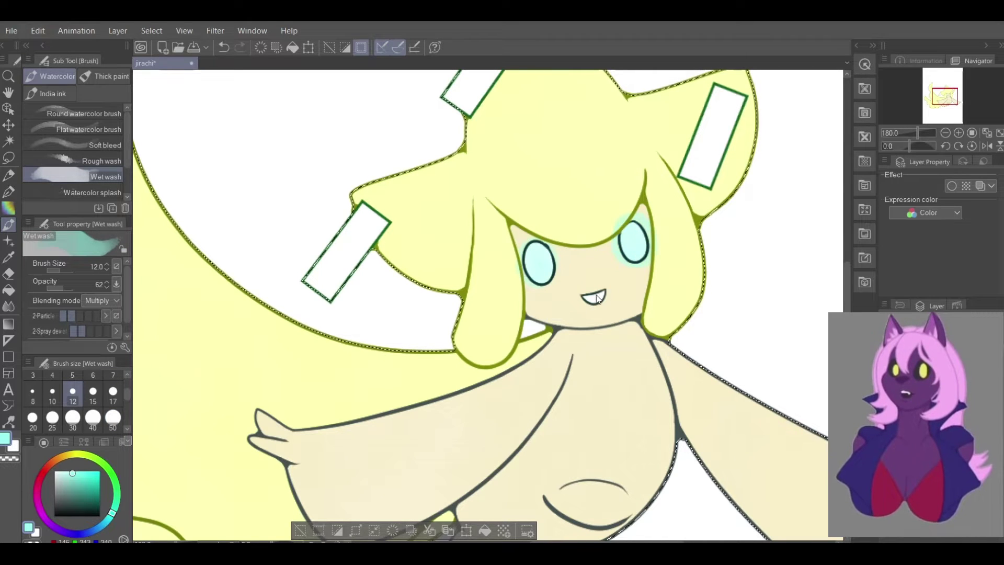
pyautogui.click(44, 471)
pyautogui.moveTo(583, 293)
pyautogui.mouseDown()
pyautogui.moveTo(609, 295)
pyautogui.moveTo(607, 303)
pyautogui.mouseUp()
# Paint the three rectangular tags on the head points light green with the Wet wash brush
pyautogui.click(111, 472)
pyautogui.moveTo(334, 275)
pyautogui.mouseDown()
pyautogui.moveTo(369, 226)
pyautogui.moveTo(387, 238)
pyautogui.mouseUp()
pyautogui.moveTo(657, 115)
pyautogui.mouseDown()
pyautogui.moveTo(731, 277)
pyautogui.moveTo(795, 264)
pyautogui.moveTo(789, 319)
pyautogui.moveTo(809, 244)
pyautogui.mouseUp()
pyautogui.moveTo(586, 195); pyautogui.dragTo(570, 272)
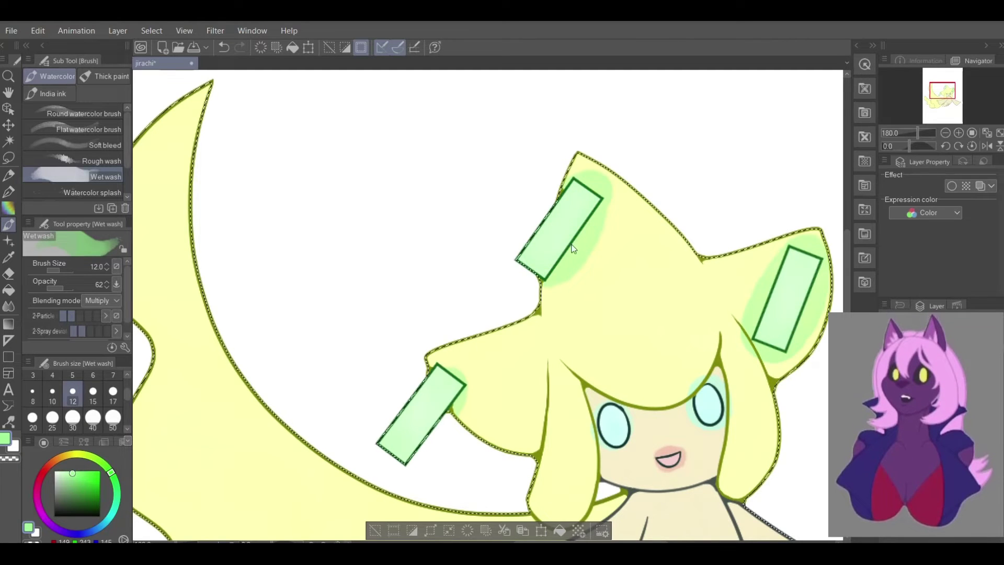
# Erase the cyan overspill around the left eye and along the inner side of the right eye
pyautogui.scroll(-3, 582, 256)
pyautogui.scroll(-2, 583, 257)
pyautogui.press('e')
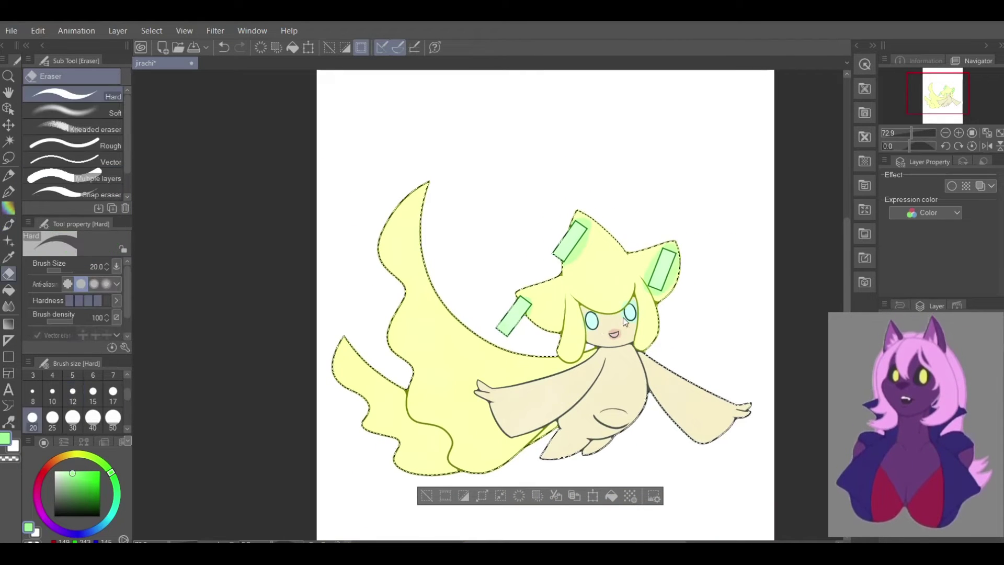
pyautogui.scroll(3, 607, 324)
pyautogui.scroll(6, 638, 359)
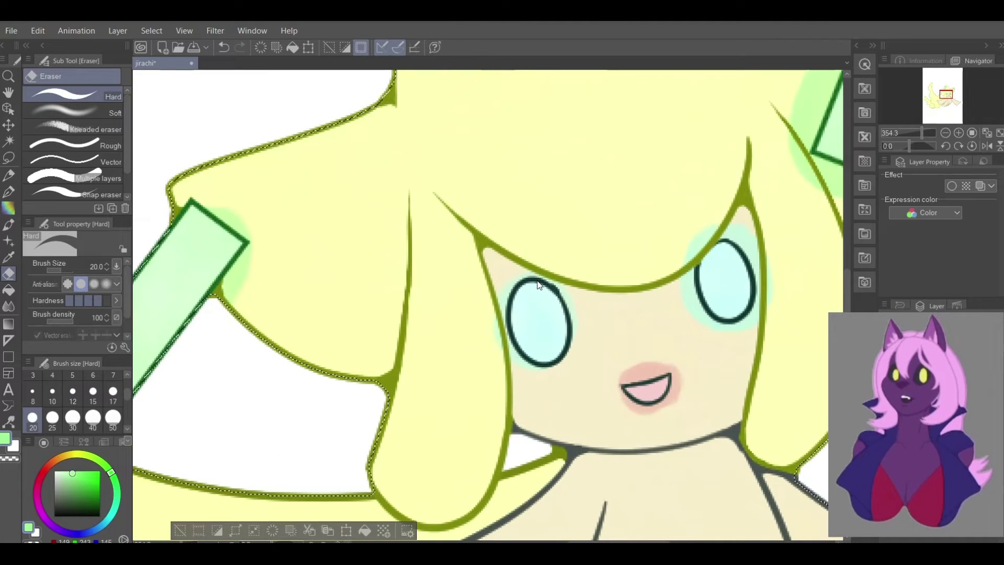
pyautogui.moveTo(508, 276)
pyautogui.mouseDown()
pyautogui.moveTo(481, 334)
pyautogui.moveTo(498, 366)
pyautogui.moveTo(483, 335)
pyautogui.moveTo(525, 386)
pyautogui.moveTo(548, 390)
pyautogui.mouseUp()
pyautogui.moveTo(588, 343)
pyautogui.mouseDown()
pyautogui.moveTo(570, 285)
pyautogui.moveTo(585, 322)
pyautogui.moveTo(516, 265)
pyautogui.moveTo(513, 280)
pyautogui.mouseUp()
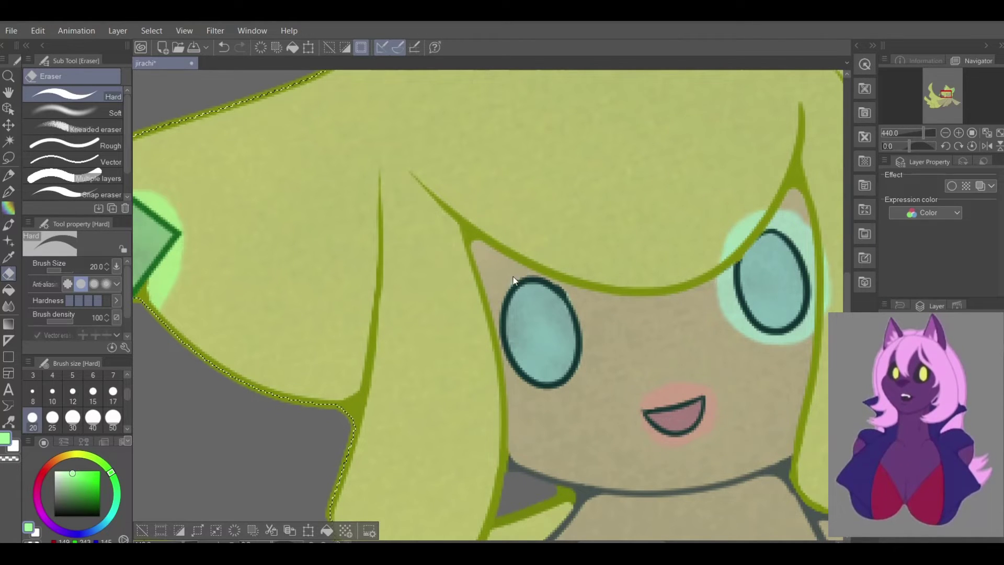
pyautogui.moveTo(745, 267)
pyautogui.mouseDown()
pyautogui.moveTo(727, 252)
pyautogui.moveTo(735, 322)
pyautogui.mouseUp()
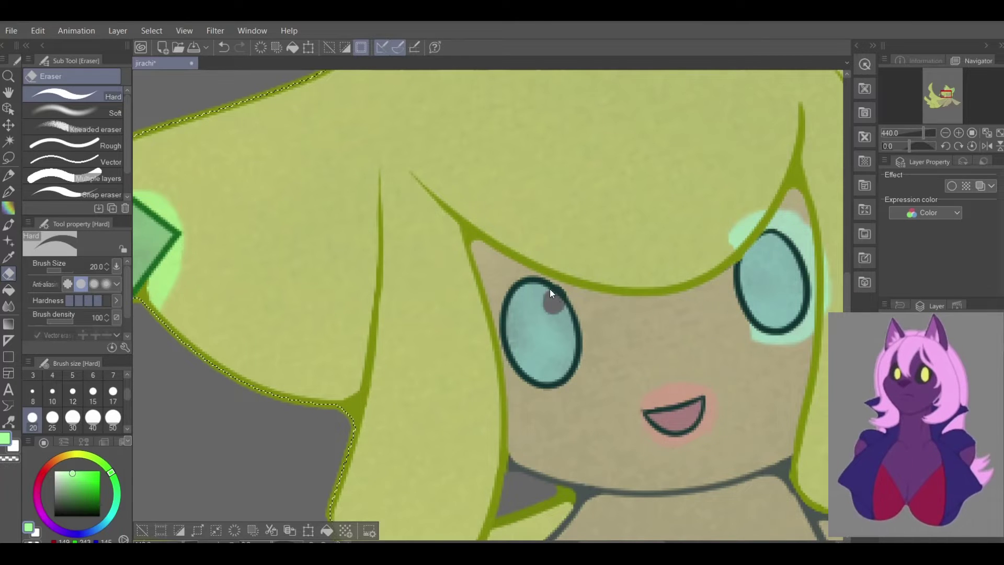
pyautogui.hotkey('ctrl', 'z')
pyautogui.click(552, 299)
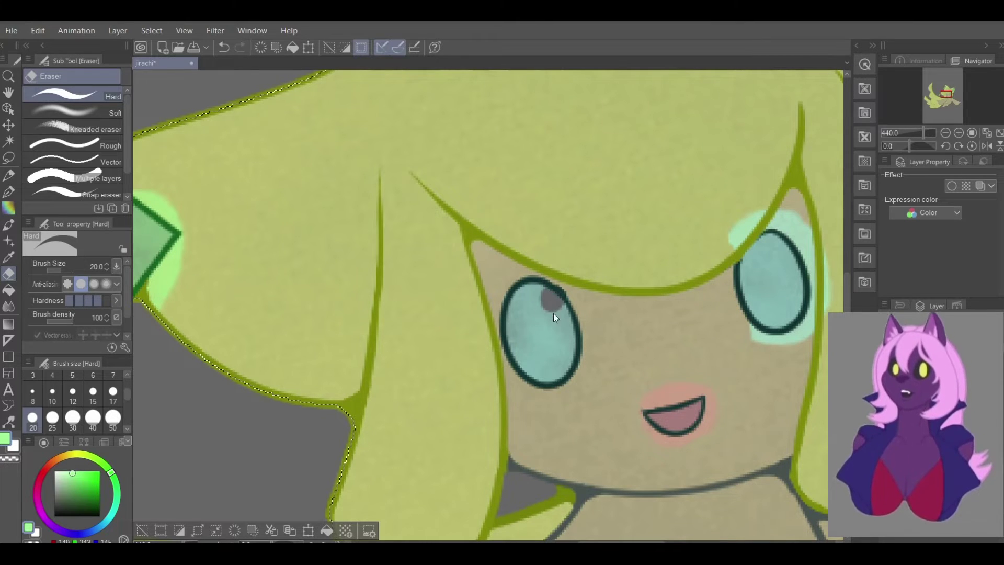
pyautogui.moveTo(521, 350)
pyautogui.mouseDown()
pyautogui.moveTo(523, 362)
pyautogui.moveTo(554, 369)
pyautogui.moveTo(545, 369)
pyautogui.moveTo(558, 360)
pyautogui.mouseUp()
pyautogui.hotkey('ctrl', 'z')
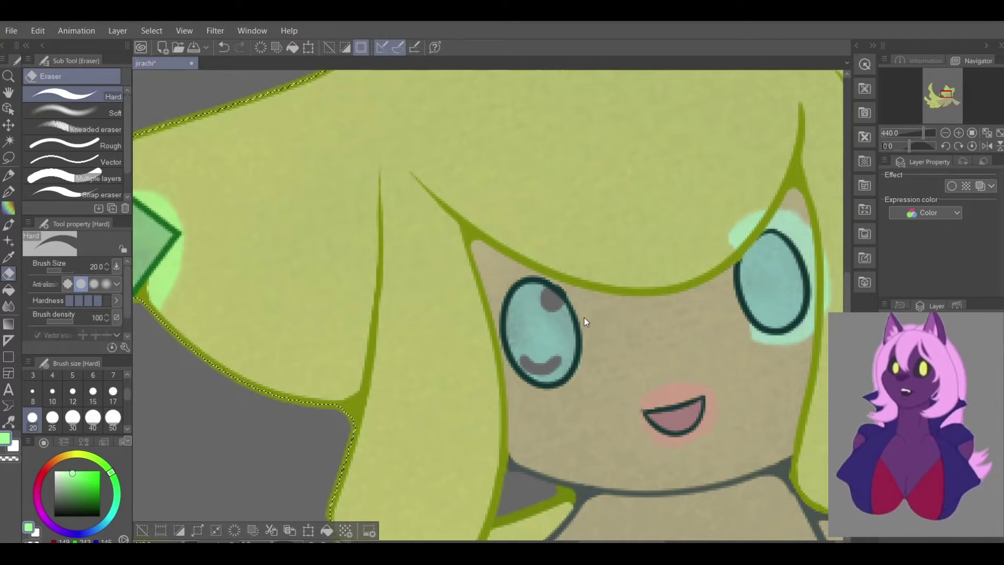
pyautogui.hotkey('ctrl', 'z')
pyautogui.hotkey('ctrl', 'z')
# Erase the remaining cyan overspill around the right eye and the pink overspill around the mouth
pyautogui.moveTo(742, 215)
pyautogui.mouseDown()
pyautogui.moveTo(802, 243)
pyautogui.moveTo(802, 218)
pyautogui.mouseUp()
pyautogui.moveTo(822, 308); pyautogui.dragTo(782, 342)
pyautogui.moveTo(632, 400)
pyautogui.mouseDown()
pyautogui.moveTo(677, 393)
pyautogui.moveTo(655, 397)
pyautogui.moveTo(696, 371)
pyautogui.moveTo(632, 412)
pyautogui.moveTo(695, 442)
pyautogui.moveTo(677, 441)
pyautogui.moveTo(713, 406)
pyautogui.moveTo(714, 418)
pyautogui.mouseUp()
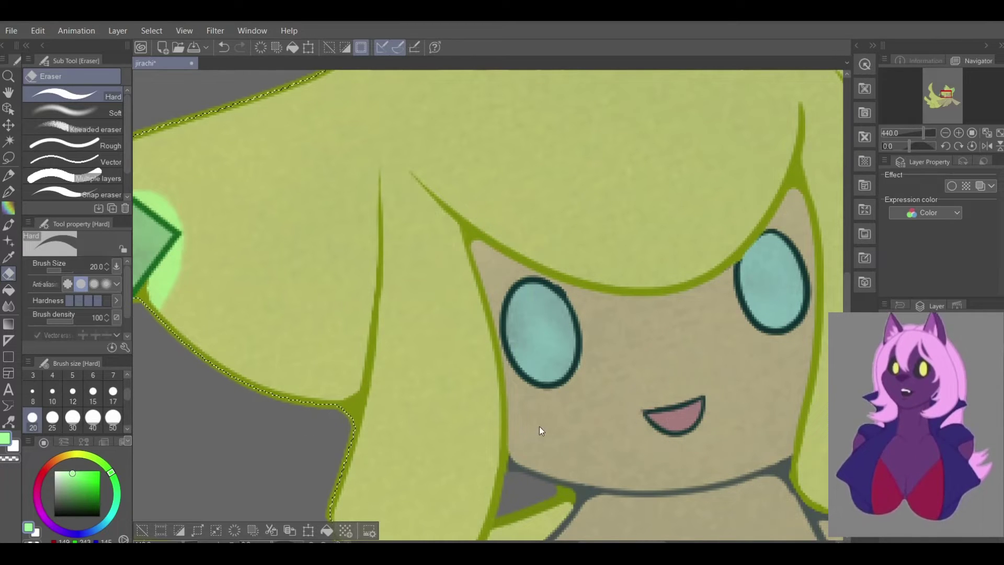
# Paint a small light green triangular mark beneath each eye with the Wet wash brush at size 4
pyautogui.press('b')
pyautogui.moveTo(541, 388)
pyautogui.mouseDown()
pyautogui.moveTo(550, 409)
pyautogui.moveTo(565, 382)
pyautogui.mouseUp()
pyautogui.hotkey('ctrl', 'z')
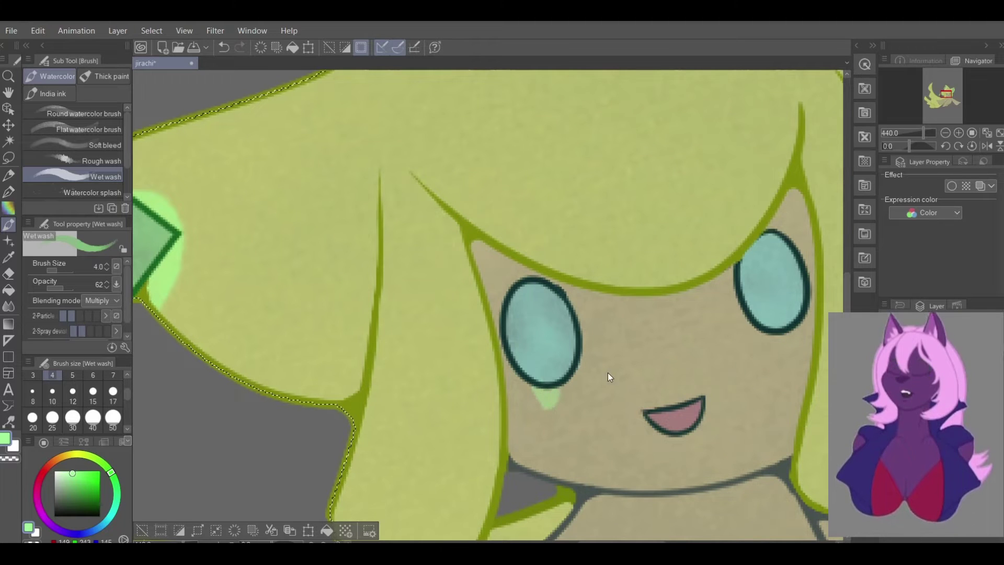
pyautogui.moveTo(784, 333); pyautogui.dragTo(802, 318)
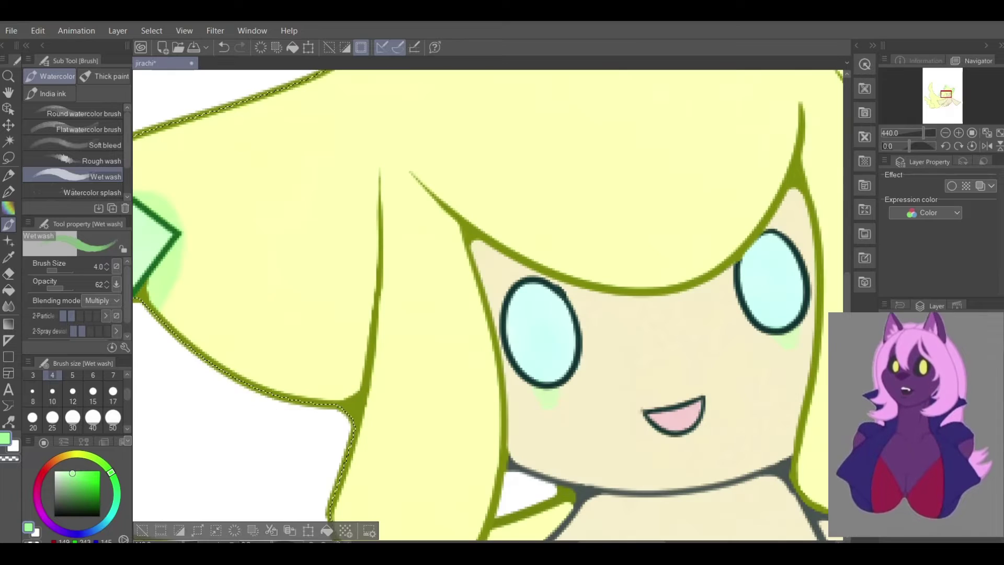
pyautogui.moveTo(771, 341); pyautogui.dragTo(798, 327)
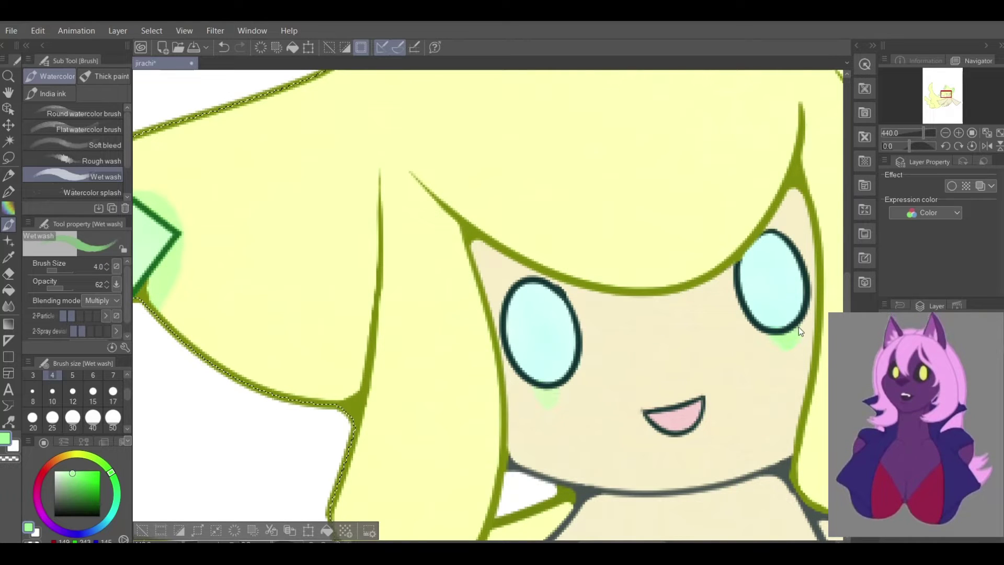
pyautogui.moveTo(531, 385); pyautogui.dragTo(563, 382)
# Erase a small round highlight near the top of each eye with the Hard eraser at size 20
pyautogui.scroll(-1, 576, 334)
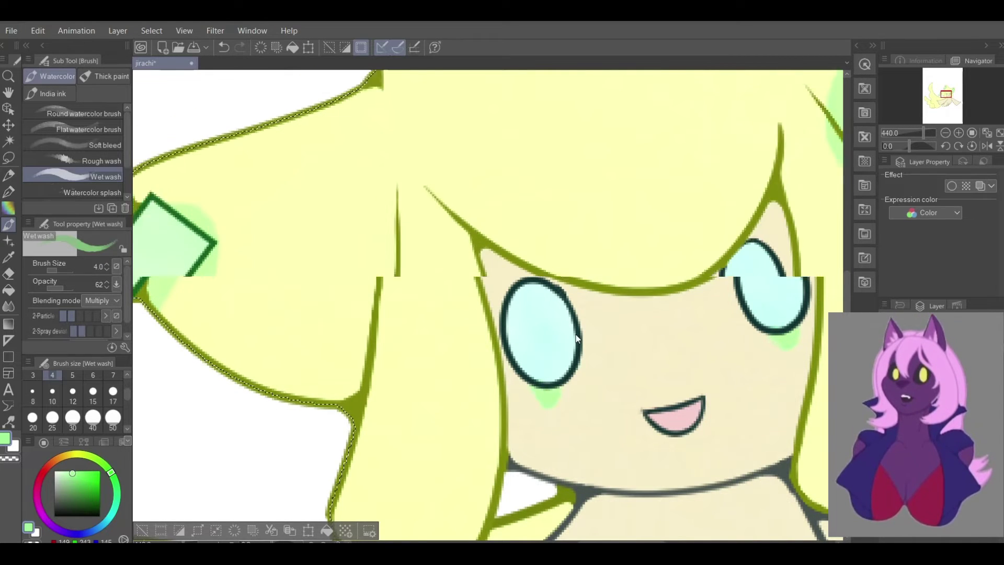
pyautogui.scroll(-3, 576, 339)
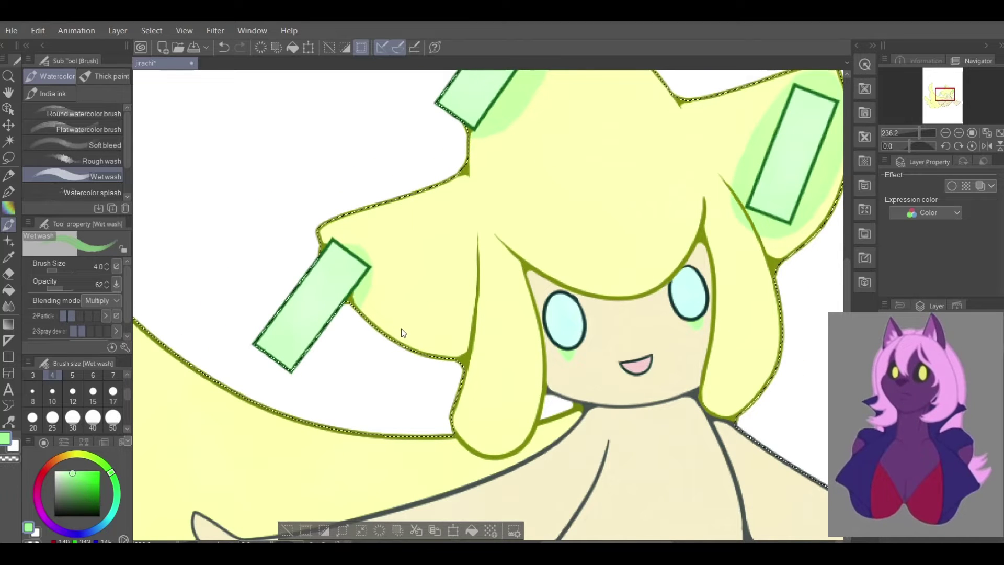
pyautogui.scroll(2, 682, 269)
pyautogui.press('e')
pyautogui.click(681, 252)
pyautogui.click(459, 297)
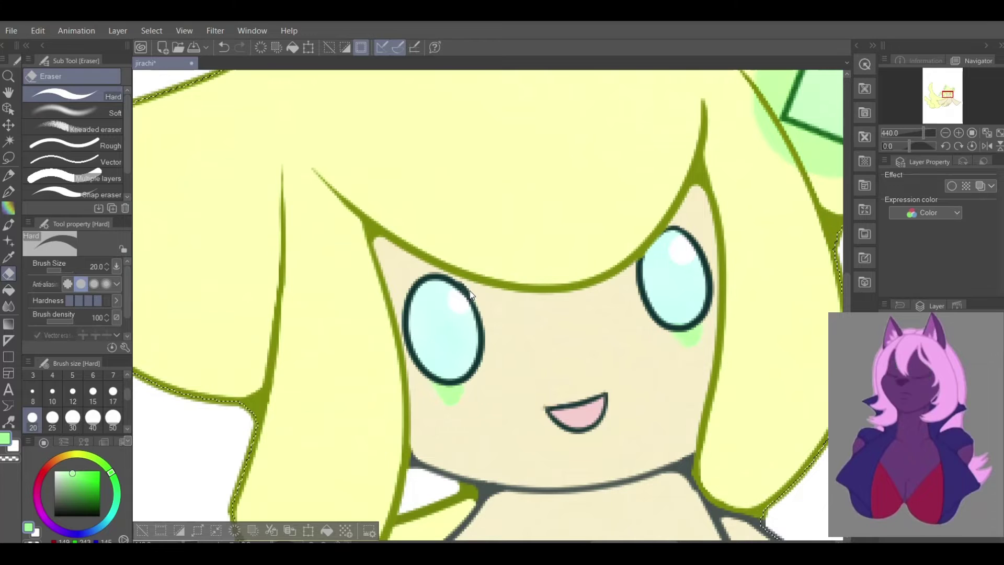
# Erase the green overspill from the hair around the left tag
pyautogui.scroll(-3, 470, 368)
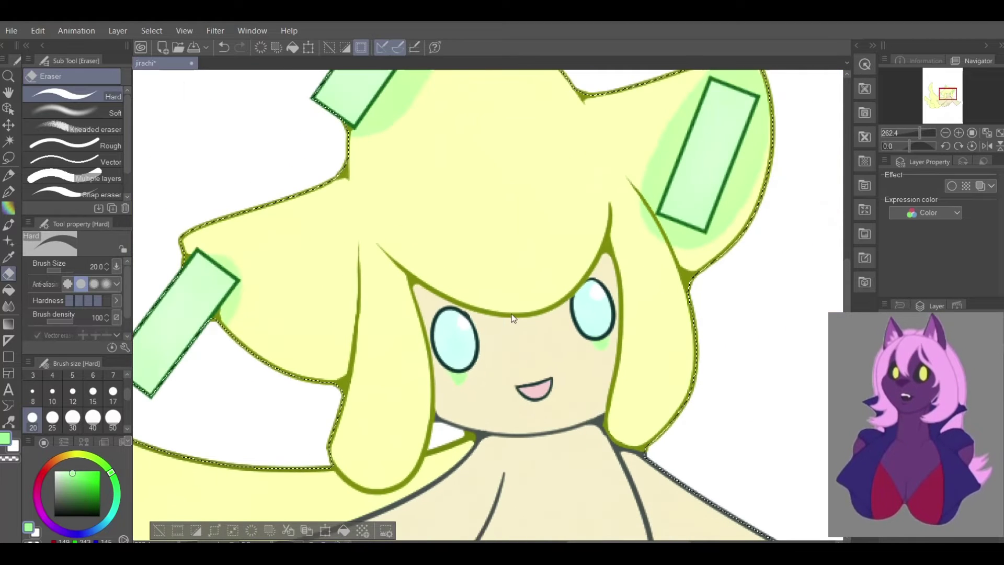
pyautogui.moveTo(631, 74); pyautogui.dragTo(825, 136)
pyautogui.scroll(3, 433, 360)
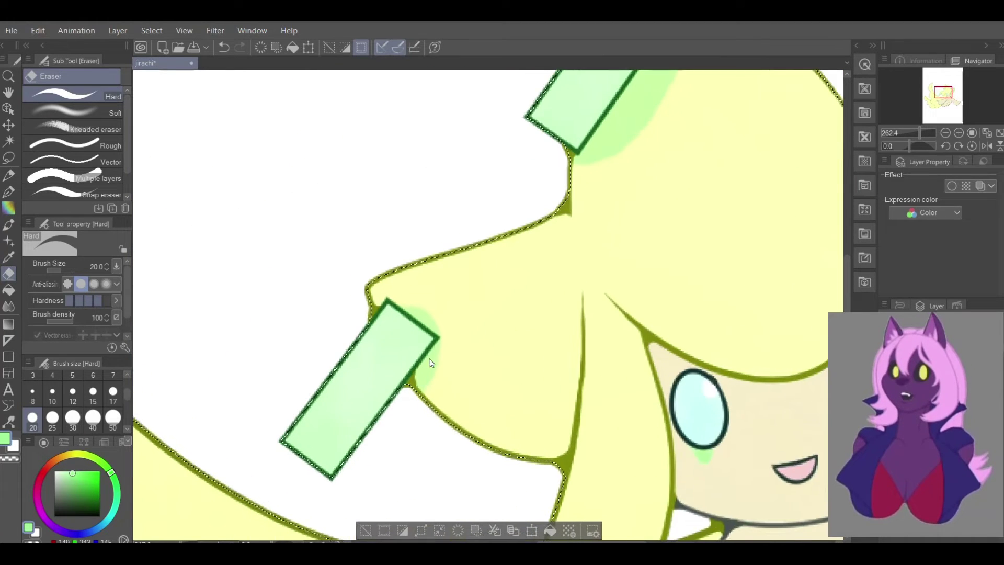
pyautogui.scroll(2, 414, 299)
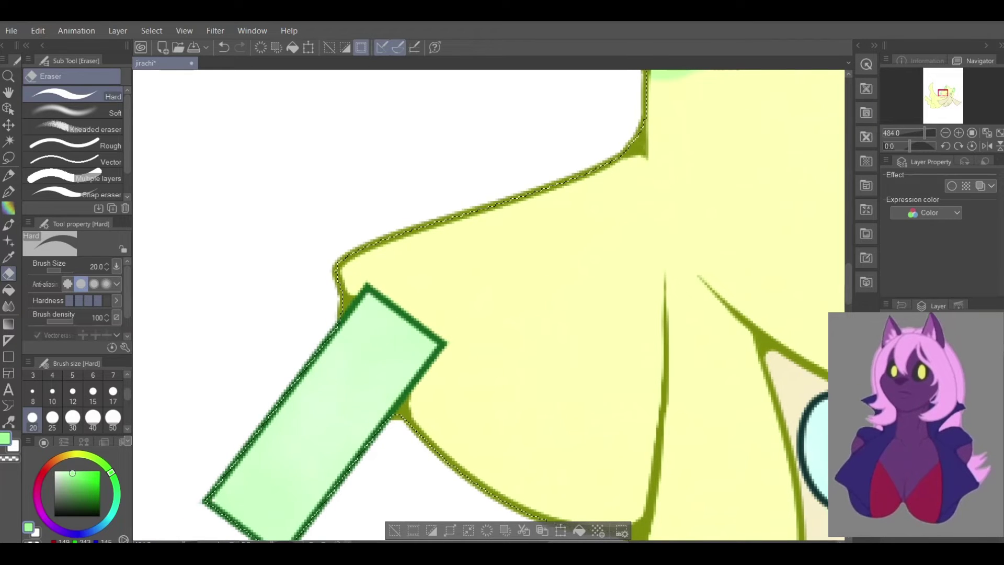
# Hide the white background and erase the green overspill from the hair around the top tag
pyautogui.click(888, 470)
pyautogui.scroll(-2, 779, 309)
pyautogui.moveTo(941, 90); pyautogui.dragTo(948, 86)
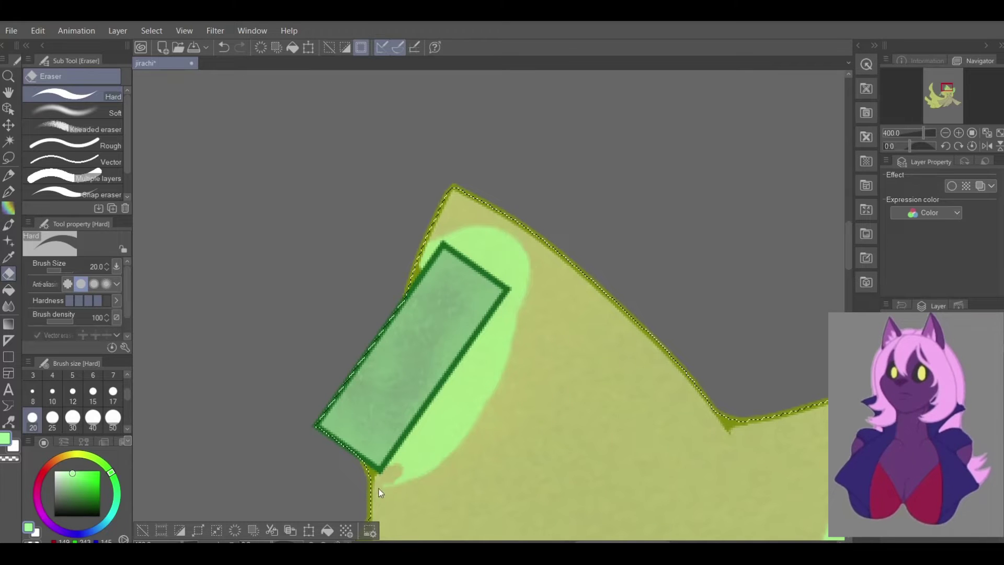
pyautogui.moveTo(476, 356); pyautogui.dragTo(514, 346)
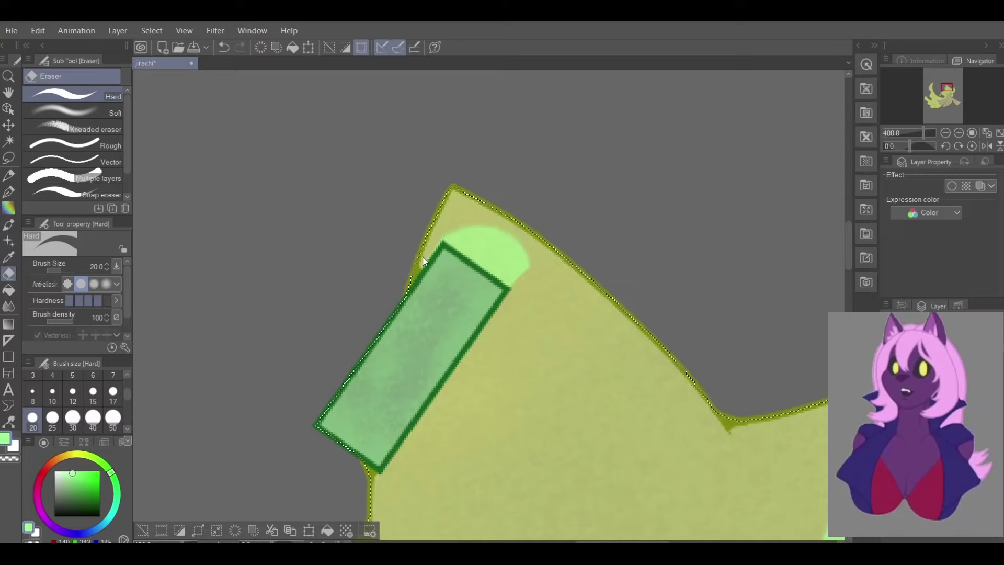
pyautogui.moveTo(443, 230); pyautogui.dragTo(512, 270)
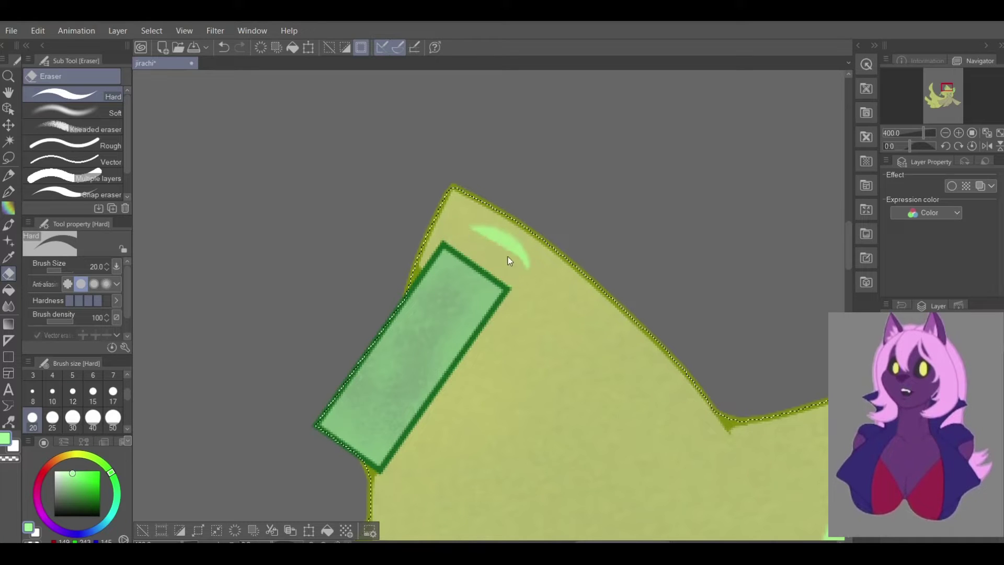
# Erase the green overspill from the hair on all sides of the right tag
pyautogui.click(956, 89)
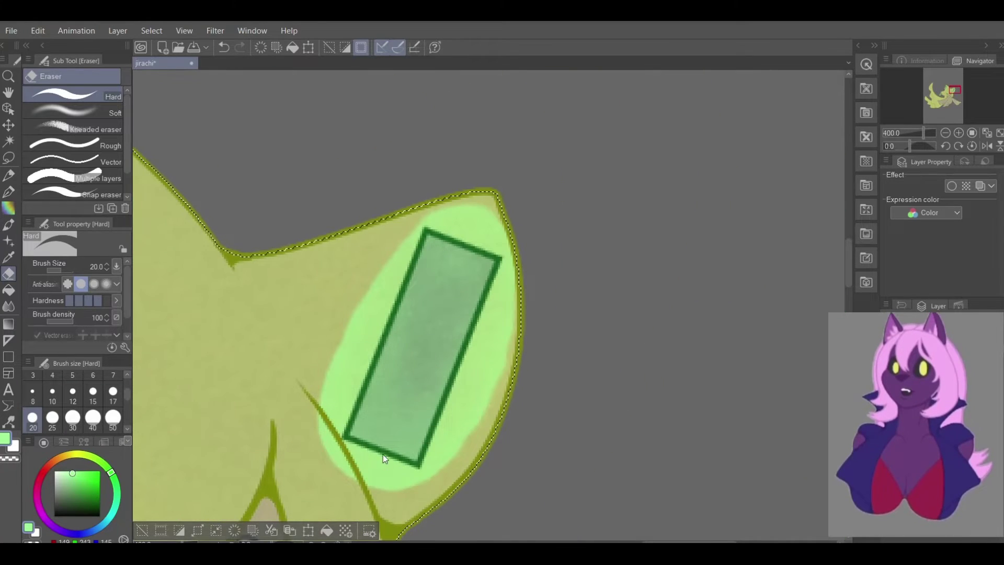
pyautogui.moveTo(444, 466)
pyautogui.mouseDown()
pyautogui.moveTo(486, 368)
pyautogui.moveTo(441, 429)
pyautogui.moveTo(456, 494)
pyautogui.moveTo(457, 412)
pyautogui.moveTo(493, 302)
pyautogui.mouseUp()
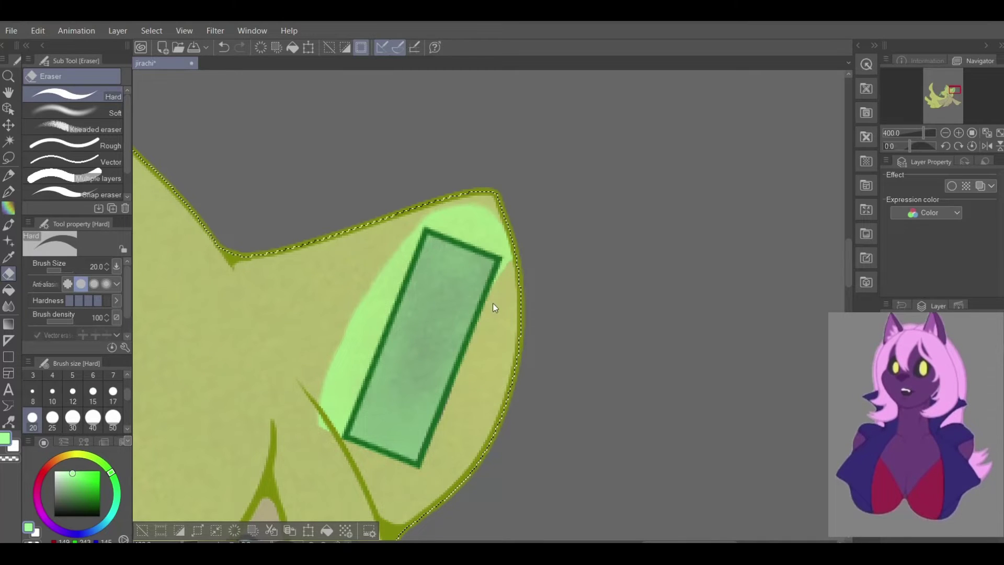
pyautogui.moveTo(447, 228); pyautogui.dragTo(433, 217)
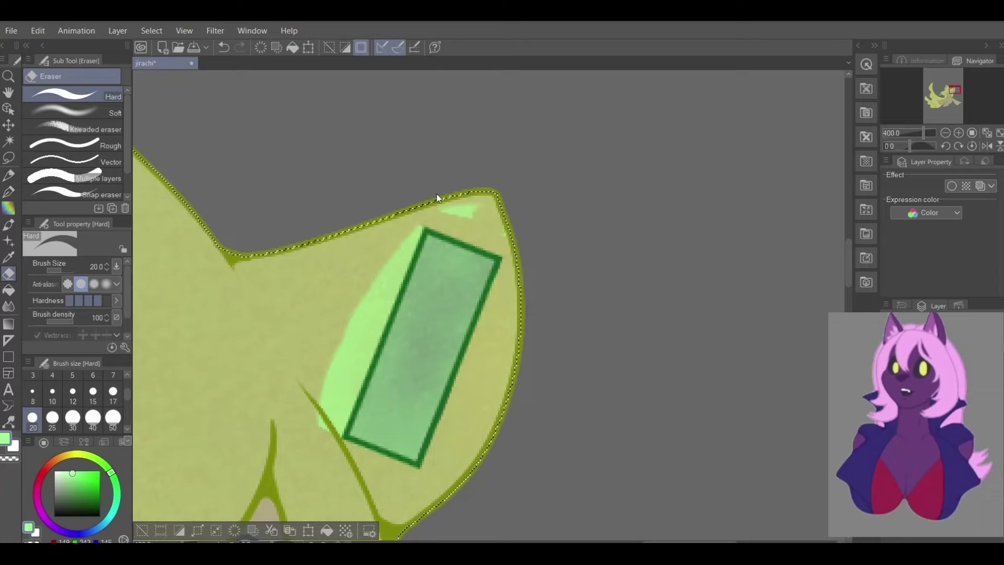
pyautogui.moveTo(387, 266); pyautogui.dragTo(392, 252)
pyautogui.moveTo(371, 310)
pyautogui.mouseDown()
pyautogui.moveTo(403, 249)
pyautogui.moveTo(390, 311)
pyautogui.moveTo(369, 340)
pyautogui.mouseUp()
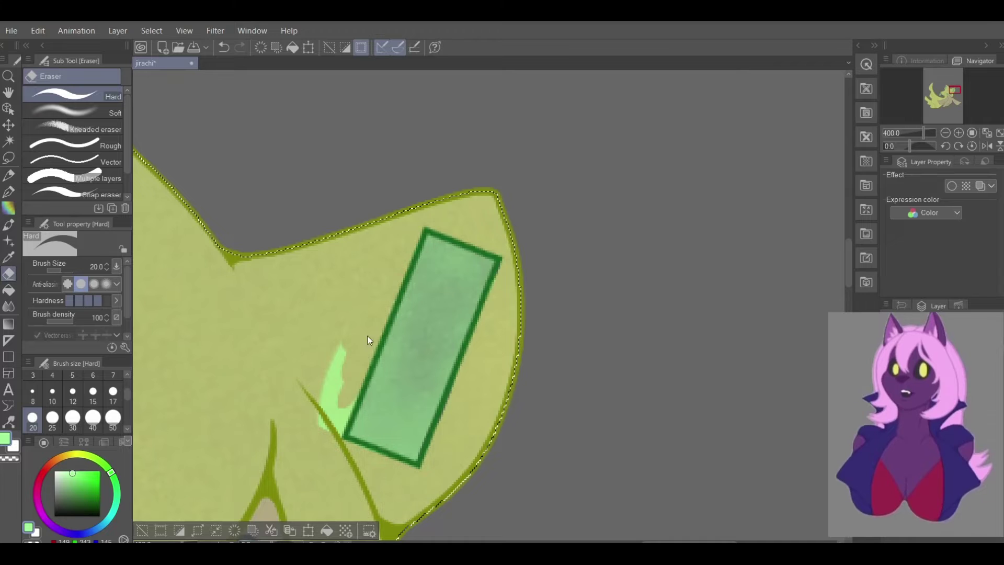
pyautogui.moveTo(340, 403)
pyautogui.mouseDown()
pyautogui.moveTo(321, 403)
pyautogui.moveTo(351, 367)
pyautogui.mouseUp()
# Erase the leftover green beside the right tag and below both eyes, and show the white background again
pyautogui.scroll(-2, 347, 367)
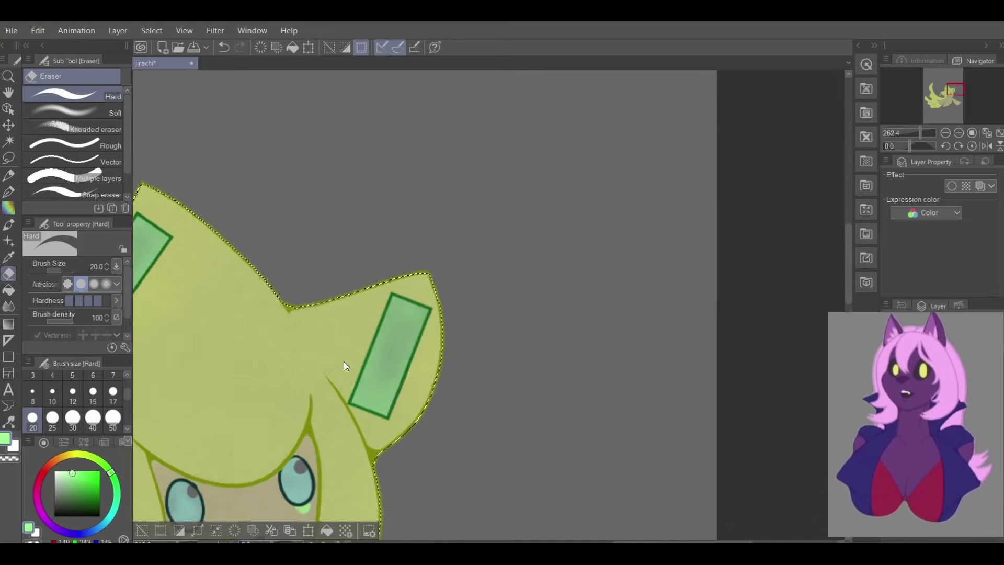
pyautogui.moveTo(952, 89); pyautogui.dragTo(943, 97)
pyautogui.scroll(-3, 650, 326)
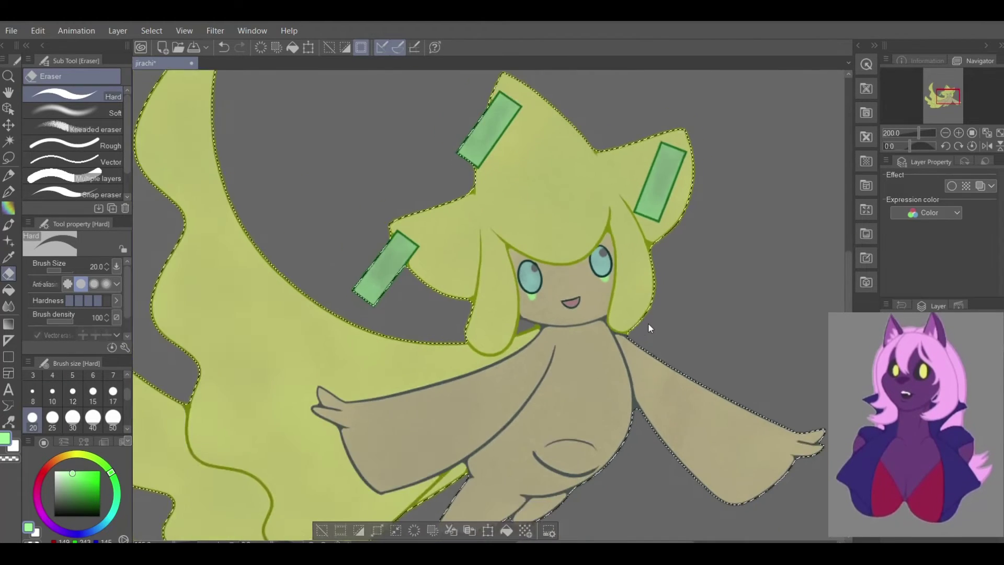
pyautogui.scroll(-1, 650, 325)
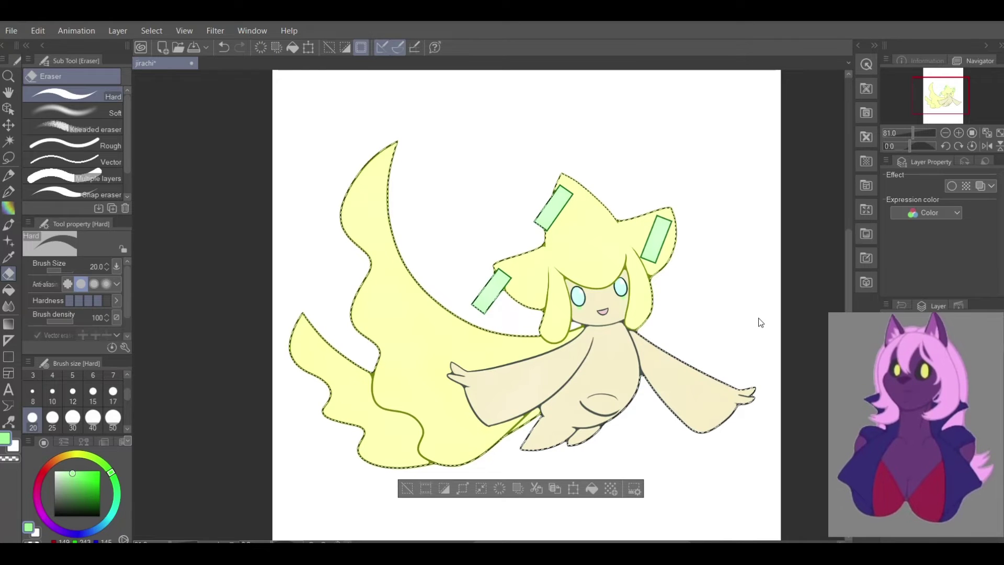
pyautogui.scroll(-1, 735, 228)
pyautogui.scroll(-1, 734, 228)
pyautogui.moveTo(948, 98); pyautogui.dragTo(956, 98)
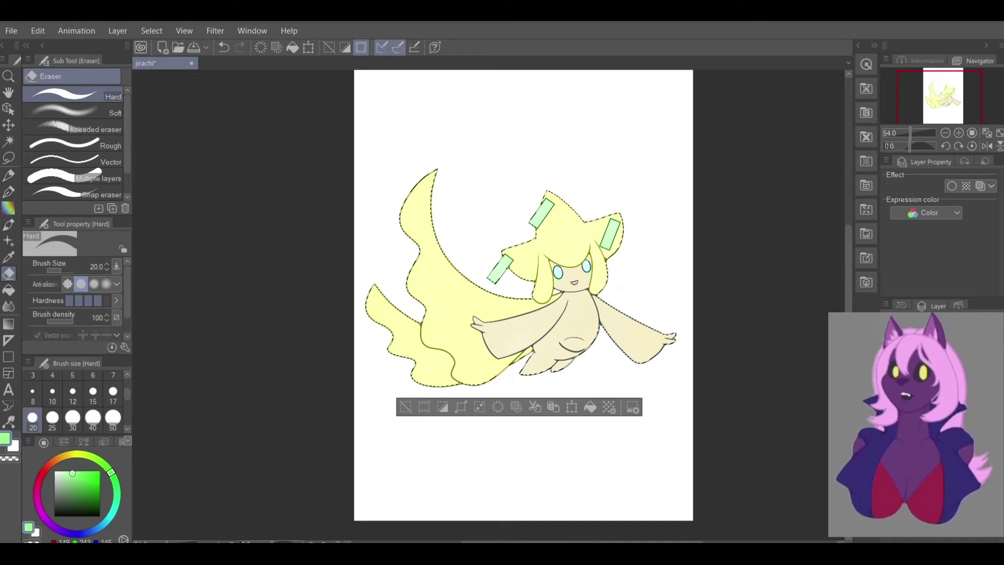
# Prepare the Wet wash brush in light periwinkle blue and invert the selection to cover the background around the character
pyautogui.click(915, 366)
pyautogui.hotkey('alt', ']')
pyautogui.hotkey('alt', '[')
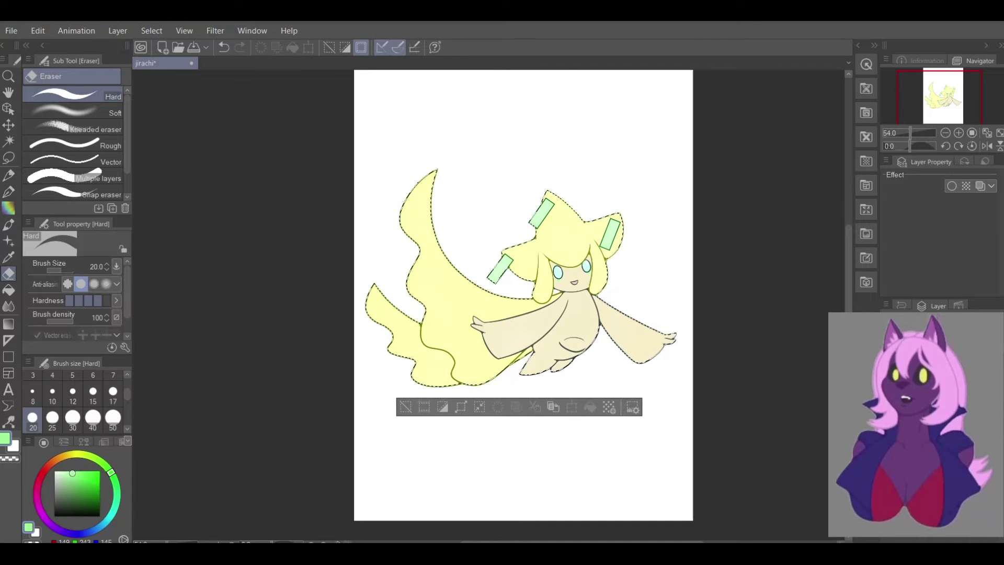
pyautogui.hotkey('alt', ']')
pyautogui.click(86, 532)
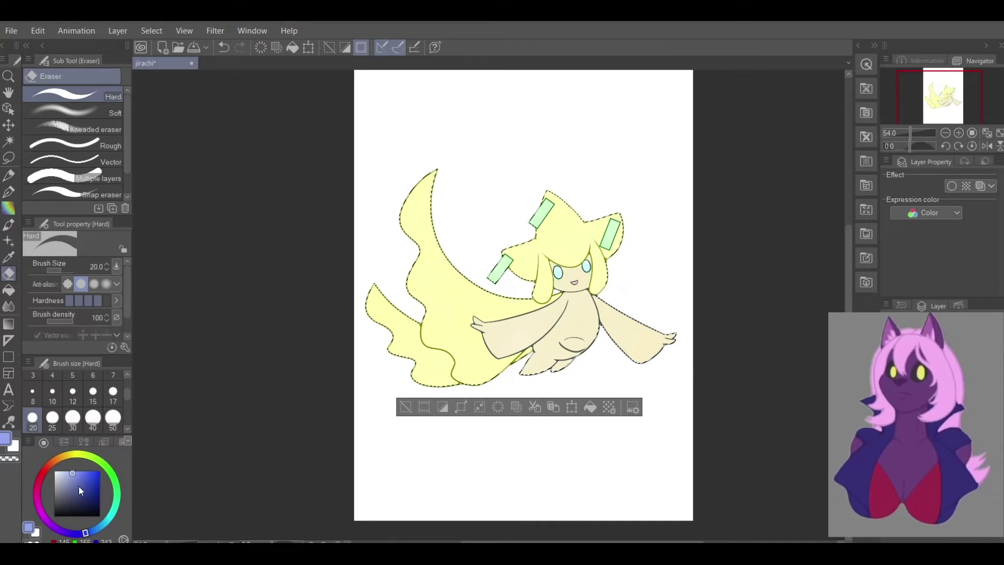
pyautogui.press('b')
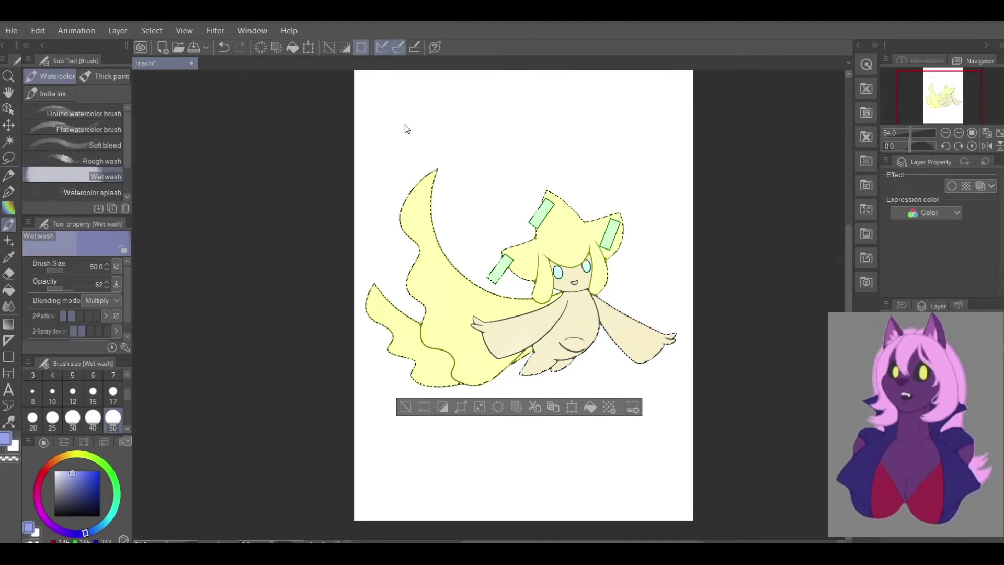
pyautogui.hotkey('ctrl', 'z')
pyautogui.click(442, 407)
# Undo the size 50 test wash and add the small gap beside the chin to the background selection, referring to all layers
pyautogui.moveTo(455, 78)
pyautogui.mouseDown()
pyautogui.moveTo(385, 123)
pyautogui.moveTo(400, 110)
pyautogui.moveTo(389, 285)
pyautogui.moveTo(591, 199)
pyautogui.mouseUp()
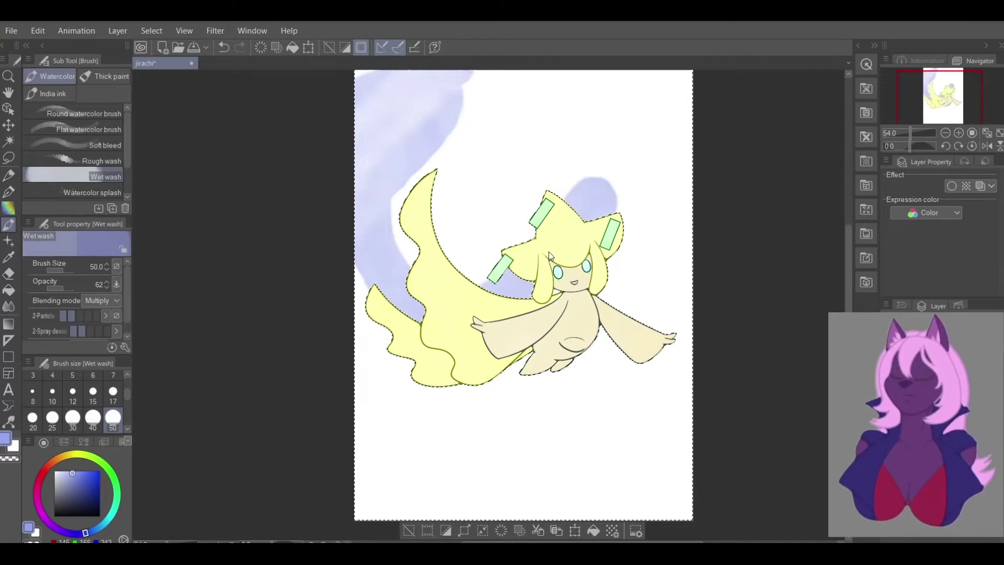
pyautogui.hotkey('ctrl', 'z')
pyautogui.scroll(1, 466, 307)
pyautogui.scroll(1, 467, 307)
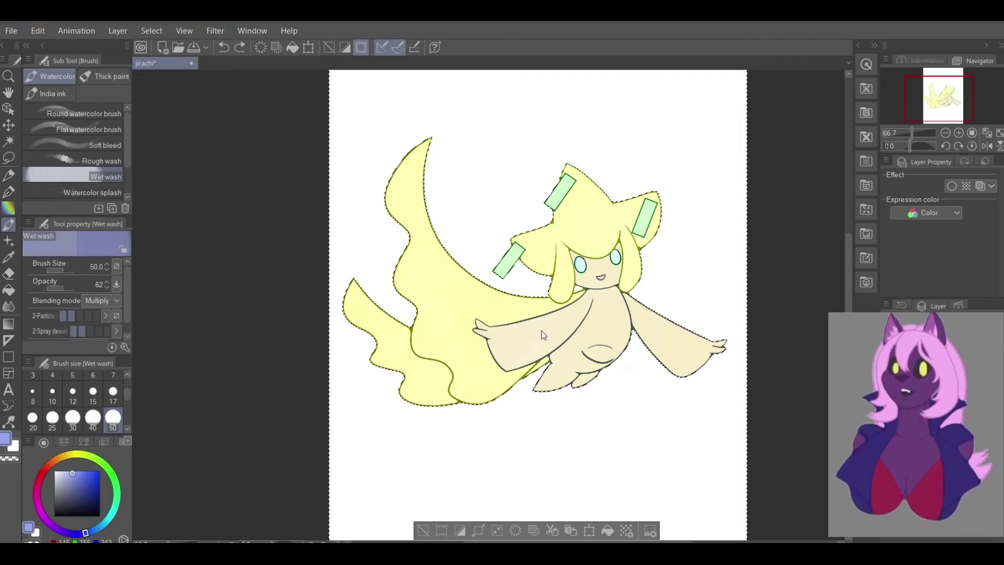
pyautogui.press('w')
pyautogui.click(577, 287)
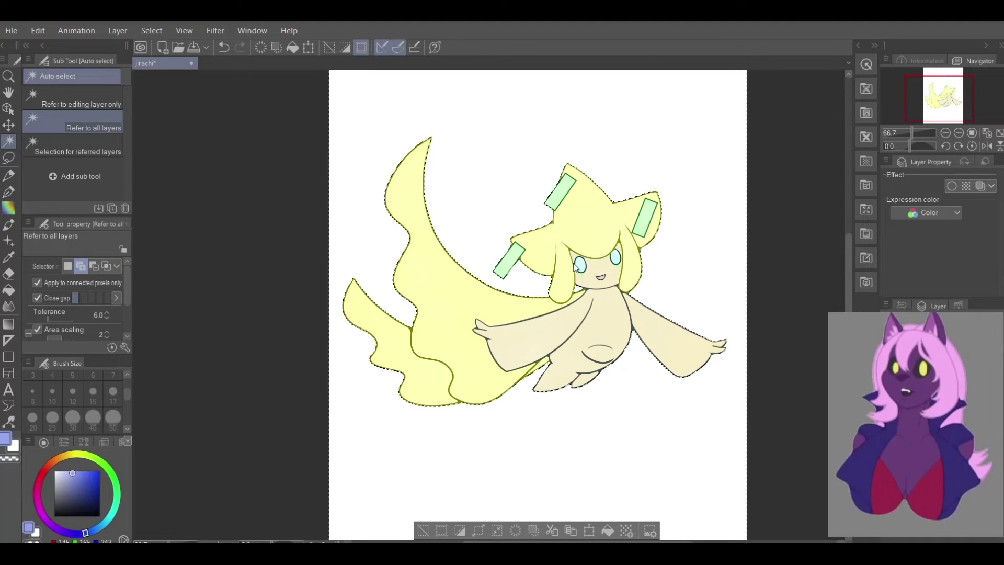
pyautogui.press('b')
pyautogui.scroll(-3, 377, 110)
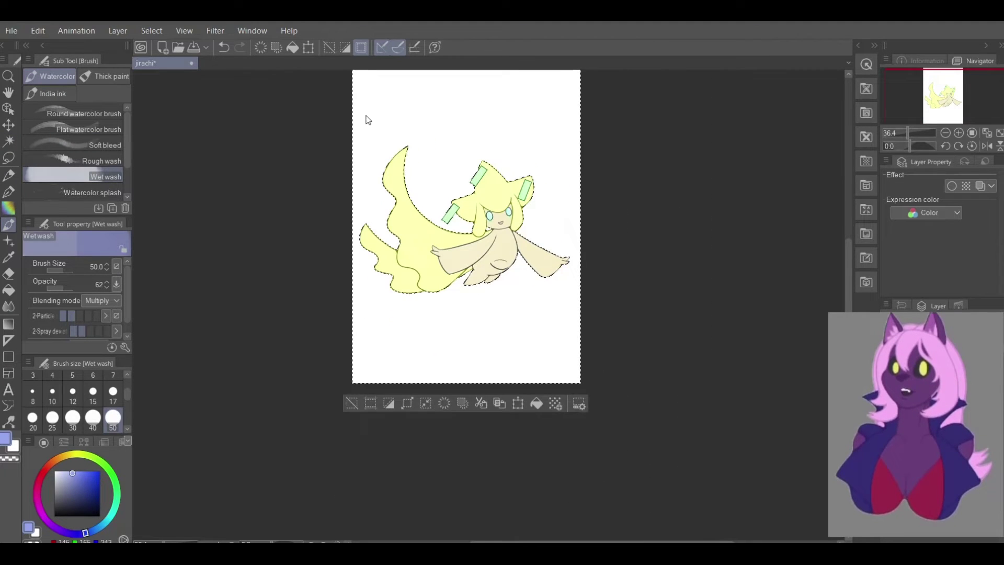
pyautogui.moveTo(364, 100)
pyautogui.mouseDown()
pyautogui.moveTo(383, 164)
pyautogui.moveTo(354, 230)
pyautogui.moveTo(326, 231)
pyautogui.moveTo(377, 232)
pyautogui.mouseUp()
pyautogui.hotkey('ctrl', 'z')
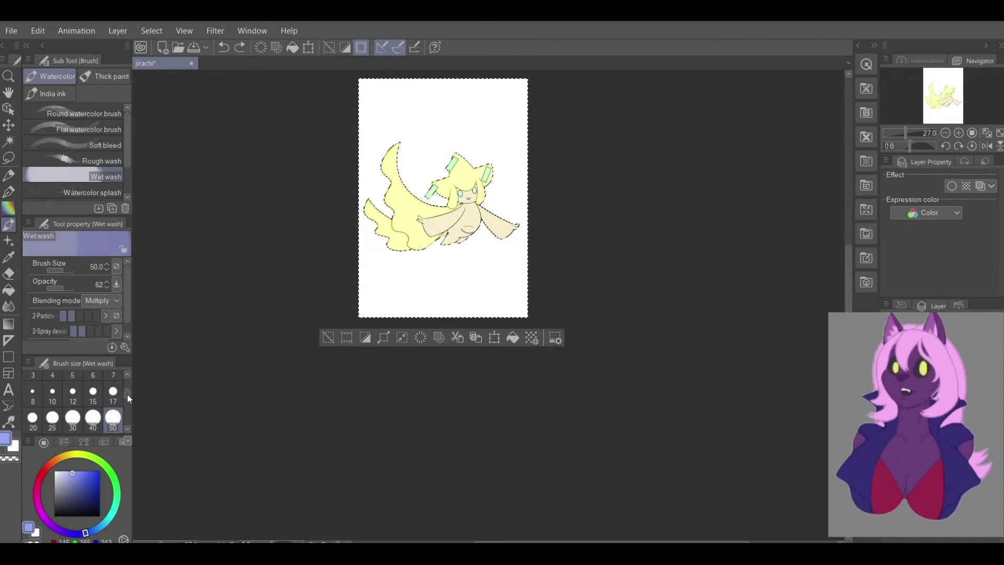
# Cover the whole background around the character with a light blue Wet wash at brush size 120
pyautogui.scroll(-1, 124, 403)
pyautogui.click(113, 421)
pyautogui.moveTo(368, 189)
pyautogui.mouseDown()
pyautogui.moveTo(399, 278)
pyautogui.moveTo(441, 234)
pyautogui.moveTo(346, 304)
pyautogui.mouseUp()
pyautogui.moveTo(528, 221); pyautogui.dragTo(511, 283)
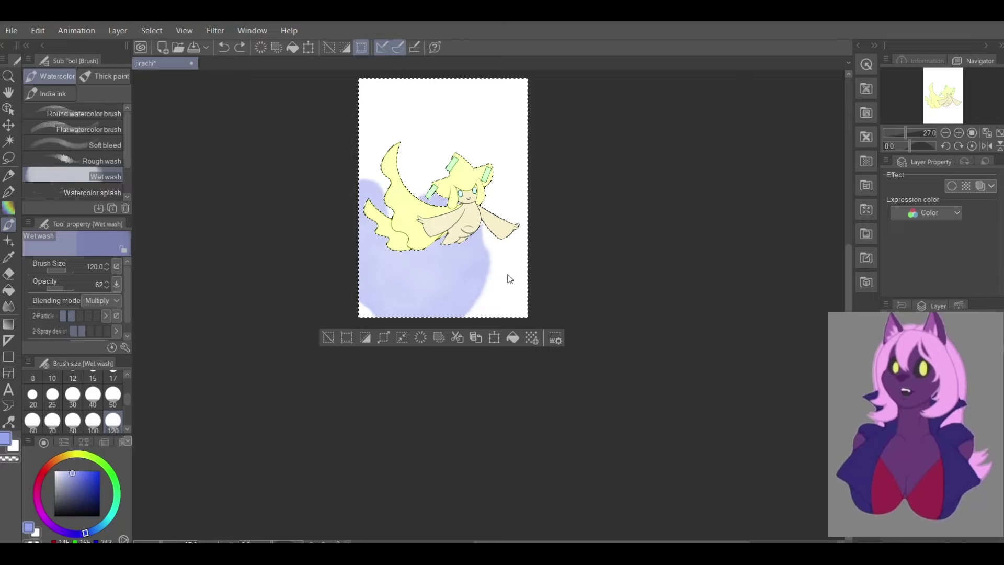
pyautogui.moveTo(460, 304)
pyautogui.mouseDown()
pyautogui.moveTo(515, 302)
pyautogui.moveTo(492, 305)
pyautogui.mouseUp()
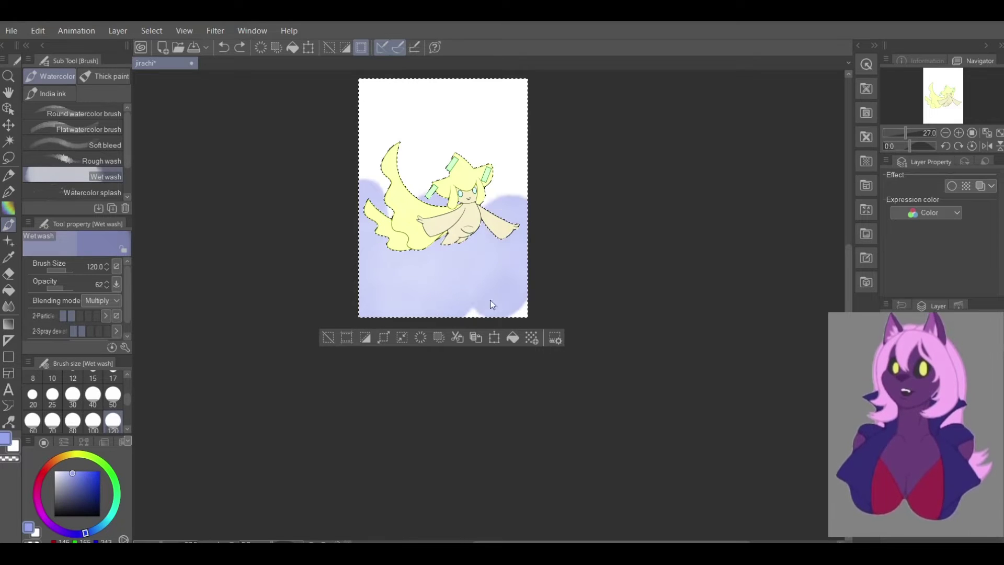
pyautogui.moveTo(511, 86)
pyautogui.mouseDown()
pyautogui.moveTo(521, 95)
pyautogui.moveTo(518, 87)
pyautogui.moveTo(474, 118)
pyautogui.moveTo(449, 98)
pyautogui.moveTo(460, 86)
pyautogui.mouseUp()
pyautogui.moveTo(373, 154)
pyautogui.mouseDown()
pyautogui.moveTo(400, 124)
pyautogui.moveTo(360, 112)
pyautogui.moveTo(398, 162)
pyautogui.moveTo(451, 155)
pyautogui.moveTo(415, 188)
pyautogui.moveTo(379, 143)
pyautogui.moveTo(383, 186)
pyautogui.mouseUp()
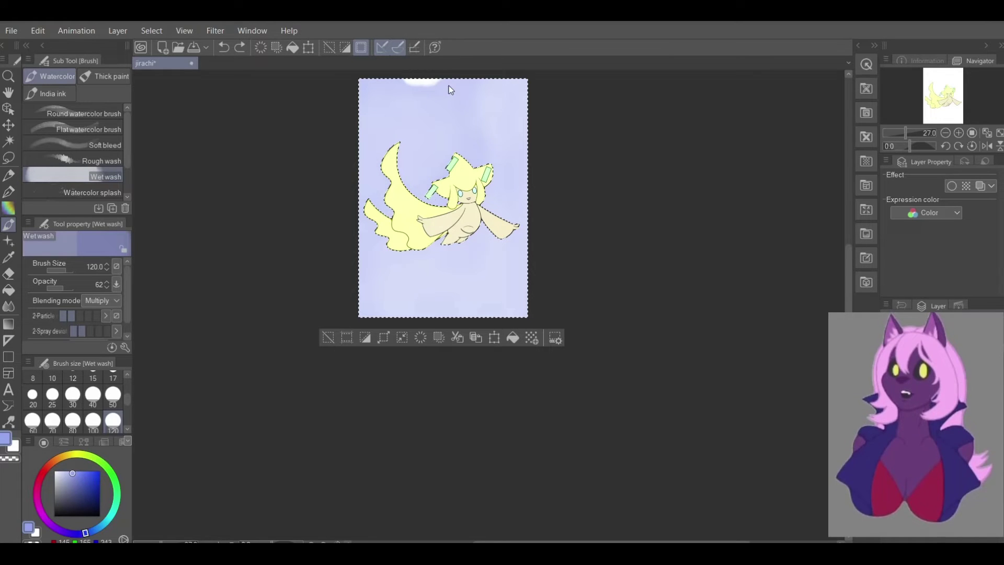
# Dab overlapping darker blue blotches across the upper half of the background with the Wet wash brush at size 80
pyautogui.moveTo(943, 97); pyautogui.dragTo(939, 82)
pyautogui.scroll(2, 523, 274)
pyautogui.scroll(1, 368, 254)
pyautogui.click(73, 420)
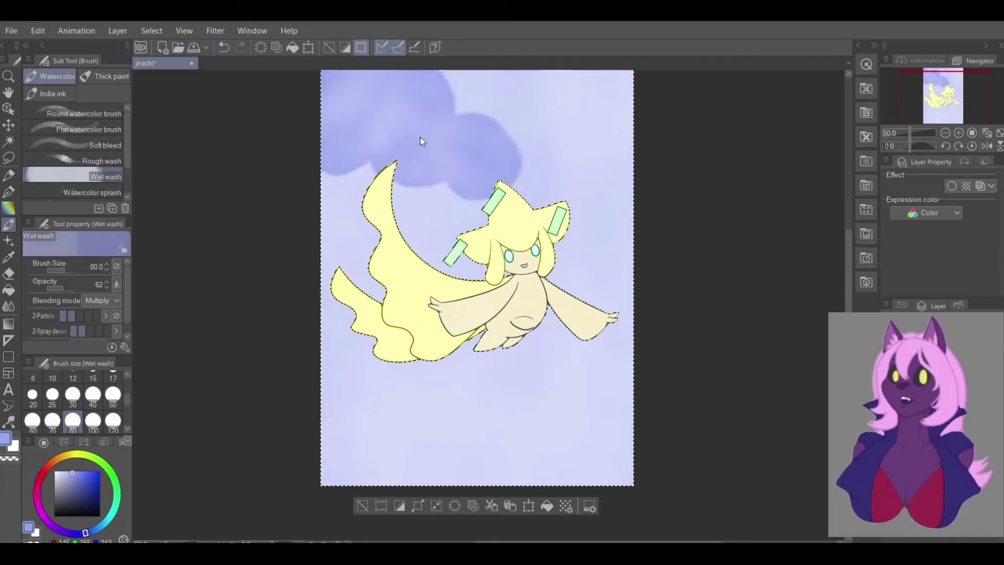
pyautogui.hotkey('ctrl', 'z')
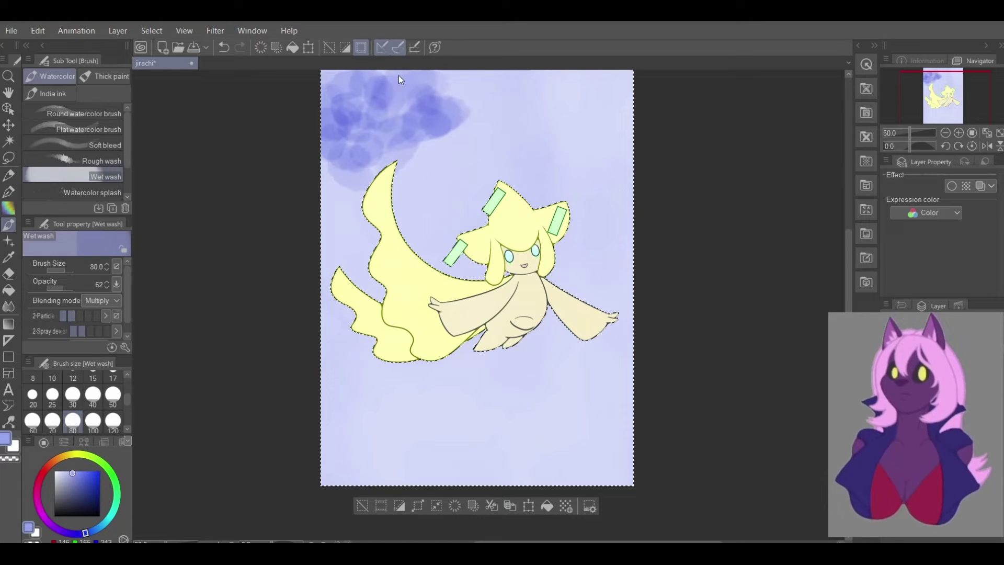
pyautogui.moveTo(507, 95)
pyautogui.mouseDown()
pyautogui.moveTo(576, 106)
pyautogui.moveTo(565, 74)
pyautogui.moveTo(613, 99)
pyautogui.moveTo(614, 83)
pyautogui.moveTo(503, 135)
pyautogui.moveTo(427, 143)
pyautogui.moveTo(421, 154)
pyautogui.moveTo(515, 135)
pyautogui.moveTo(579, 146)
pyautogui.moveTo(587, 119)
pyautogui.mouseUp()
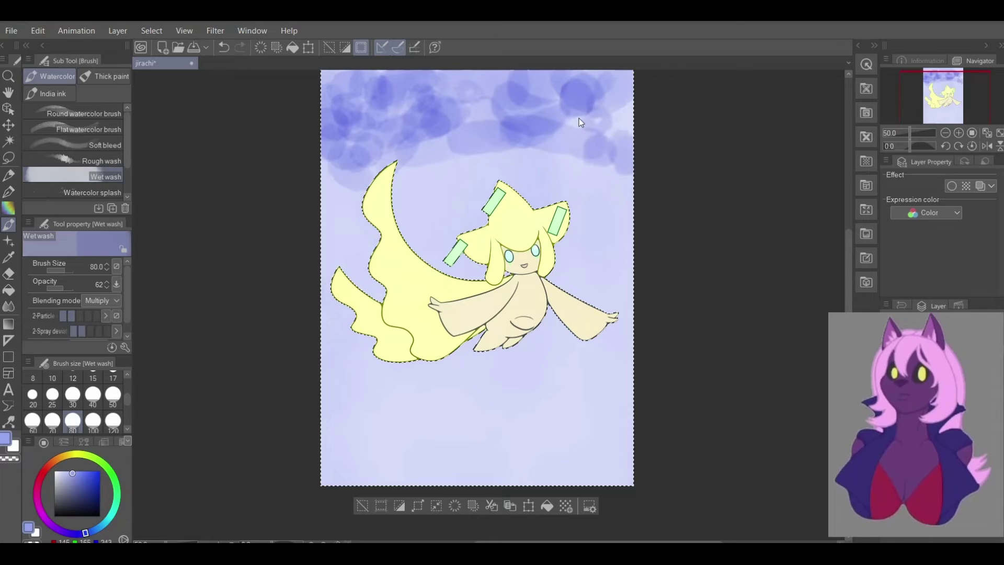
pyautogui.moveTo(548, 152)
pyautogui.mouseDown()
pyautogui.moveTo(406, 173)
pyautogui.moveTo(382, 192)
pyautogui.moveTo(342, 195)
pyautogui.mouseUp()
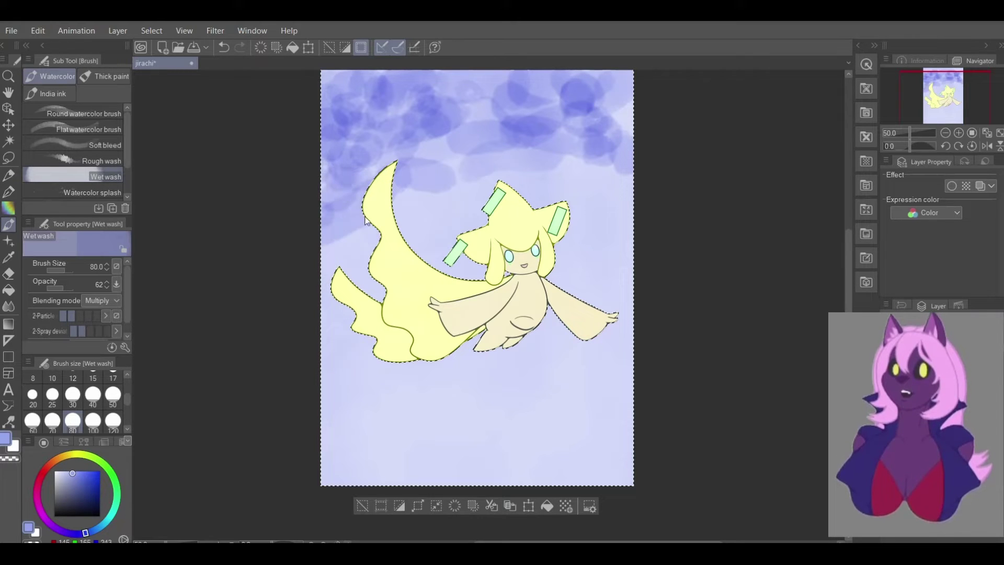
pyautogui.moveTo(360, 278); pyautogui.dragTo(412, 228)
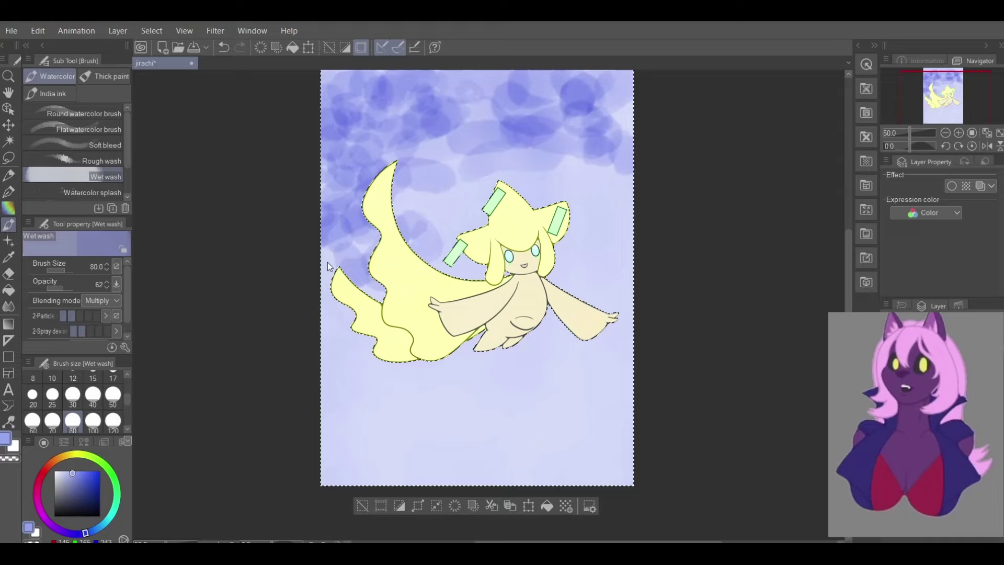
pyautogui.moveTo(438, 151)
pyautogui.mouseDown()
pyautogui.moveTo(499, 165)
pyautogui.moveTo(480, 190)
pyautogui.moveTo(447, 191)
pyautogui.moveTo(536, 183)
pyautogui.mouseUp()
pyautogui.moveTo(611, 183); pyautogui.dragTo(618, 223)
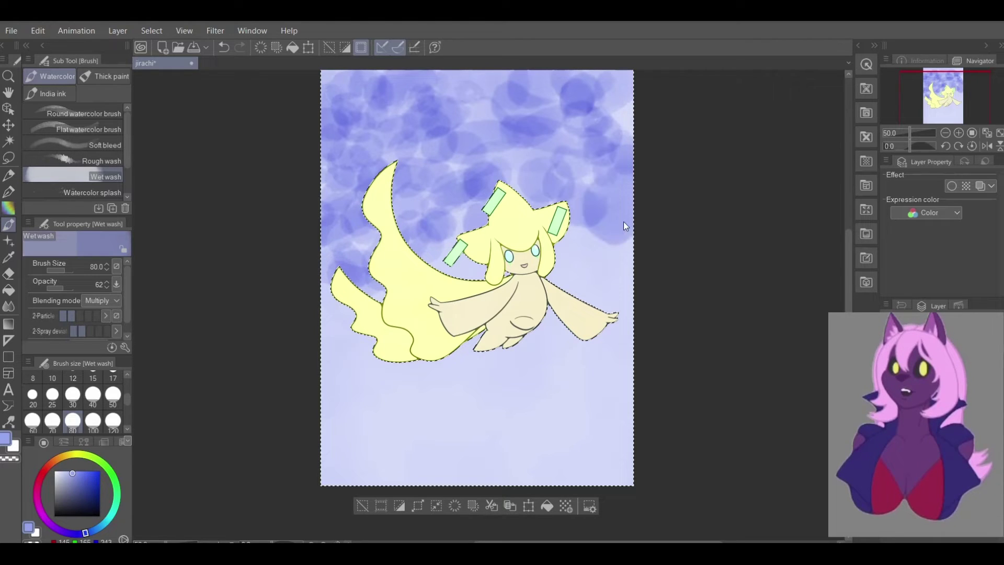
# Continue the overlapping blue blotches across the lower half of the background and around the character's arms and tails
pyautogui.moveTo(588, 281)
pyautogui.mouseDown()
pyautogui.moveTo(577, 259)
pyautogui.moveTo(610, 292)
pyautogui.moveTo(590, 307)
pyautogui.moveTo(554, 290)
pyautogui.mouseUp()
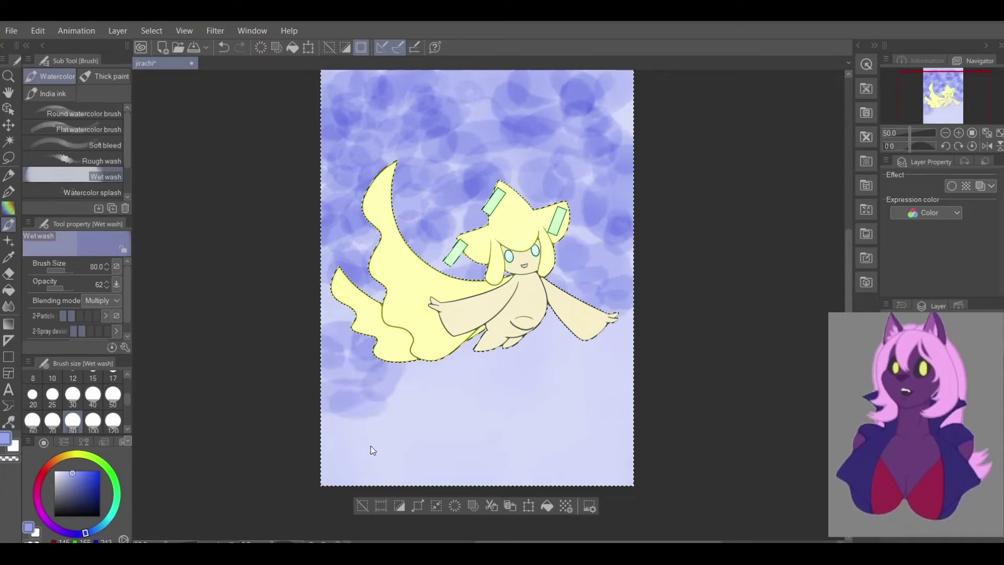
pyautogui.moveTo(398, 442)
pyautogui.mouseDown()
pyautogui.moveTo(467, 426)
pyautogui.moveTo(531, 388)
pyautogui.moveTo(410, 421)
pyautogui.mouseUp()
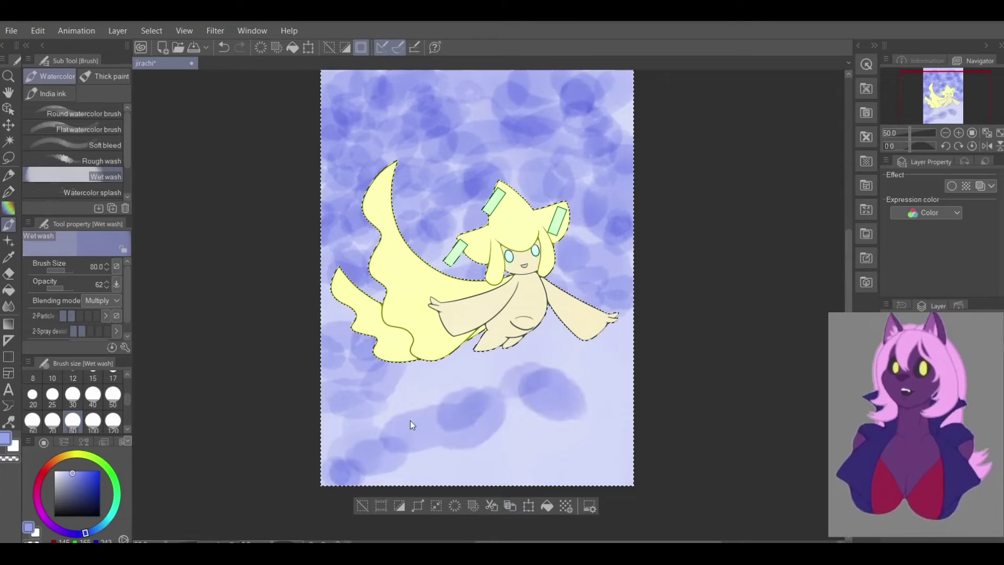
pyautogui.moveTo(466, 378)
pyautogui.mouseDown()
pyautogui.moveTo(400, 359)
pyautogui.moveTo(450, 378)
pyautogui.moveTo(575, 355)
pyautogui.moveTo(579, 443)
pyautogui.moveTo(571, 430)
pyautogui.moveTo(515, 461)
pyautogui.moveTo(425, 480)
pyautogui.moveTo(558, 473)
pyautogui.mouseUp()
pyautogui.moveTo(539, 400)
pyautogui.mouseDown()
pyautogui.moveTo(397, 365)
pyautogui.moveTo(346, 390)
pyautogui.moveTo(372, 381)
pyautogui.mouseUp()
pyautogui.hotkey('ctrl', 'z')
pyautogui.moveTo(324, 294)
pyautogui.mouseDown()
pyautogui.moveTo(408, 310)
pyautogui.moveTo(367, 347)
pyautogui.mouseUp()
pyautogui.moveTo(473, 267); pyautogui.dragTo(506, 239)
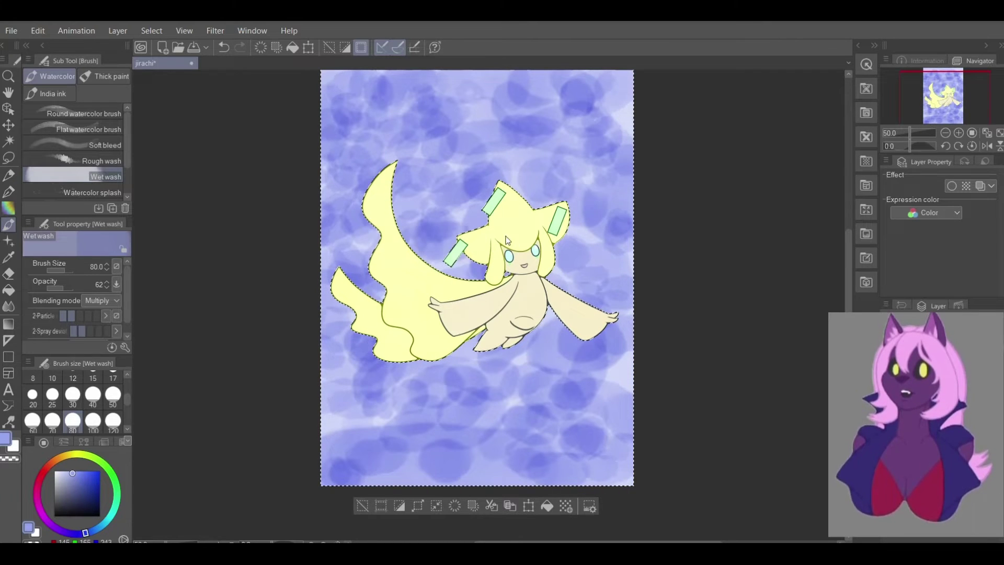
pyautogui.moveTo(619, 304); pyautogui.dragTo(587, 246)
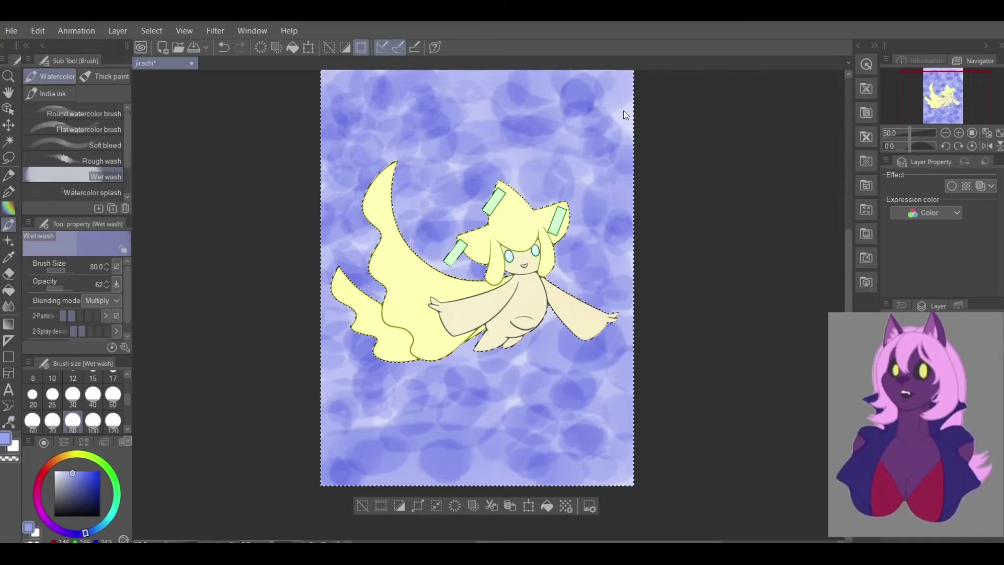
# Choose a light purple and dab Wet wash blotches over the upper-left part of the background at brush size 80
pyautogui.click(57, 527)
pyautogui.moveTo(309, 181); pyautogui.dragTo(387, 172)
pyautogui.moveTo(485, 154)
pyautogui.mouseDown()
pyautogui.moveTo(366, 149)
pyautogui.moveTo(317, 224)
pyautogui.mouseUp()
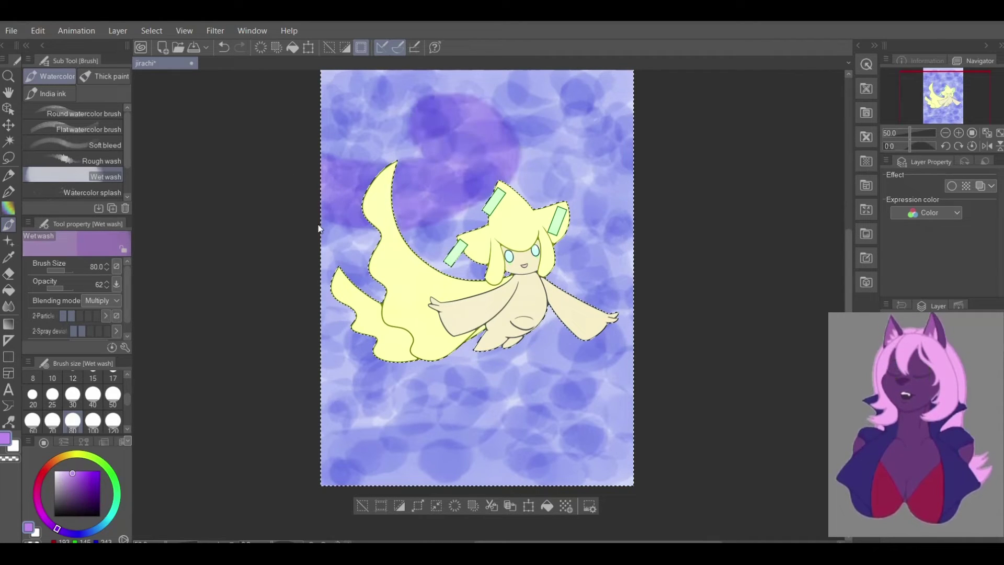
pyautogui.hotkey('ctrl', 'z')
pyautogui.hotkey('ctrl', 'z')
pyautogui.moveTo(402, 129)
pyautogui.mouseDown()
pyautogui.moveTo(389, 85)
pyautogui.moveTo(430, 139)
pyautogui.mouseUp()
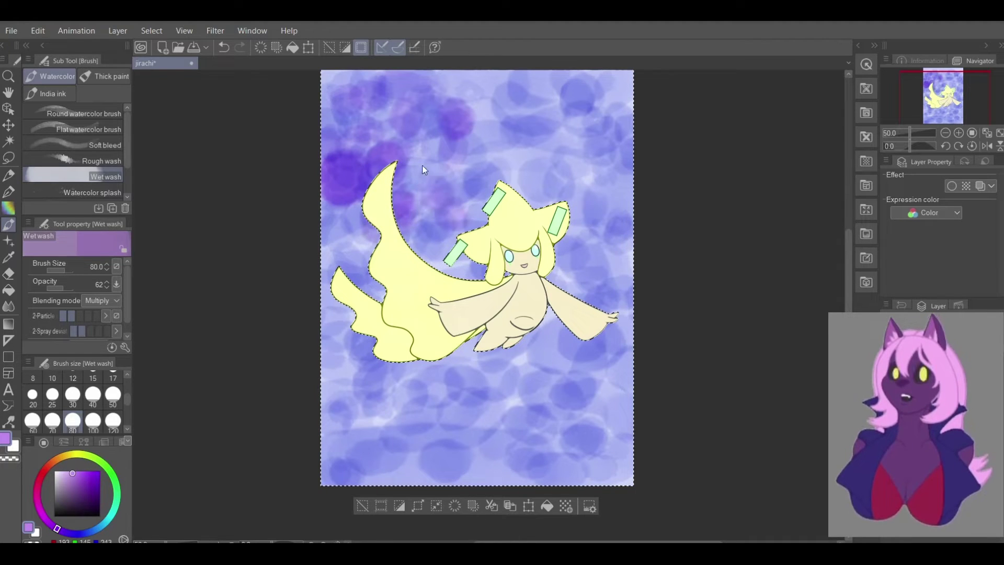
# Dab more purple blotches along the lower part, the right side and the upper-right part of the background
pyautogui.moveTo(299, 206)
pyautogui.mouseDown()
pyautogui.moveTo(379, 246)
pyautogui.moveTo(617, 317)
pyautogui.moveTo(558, 409)
pyautogui.mouseUp()
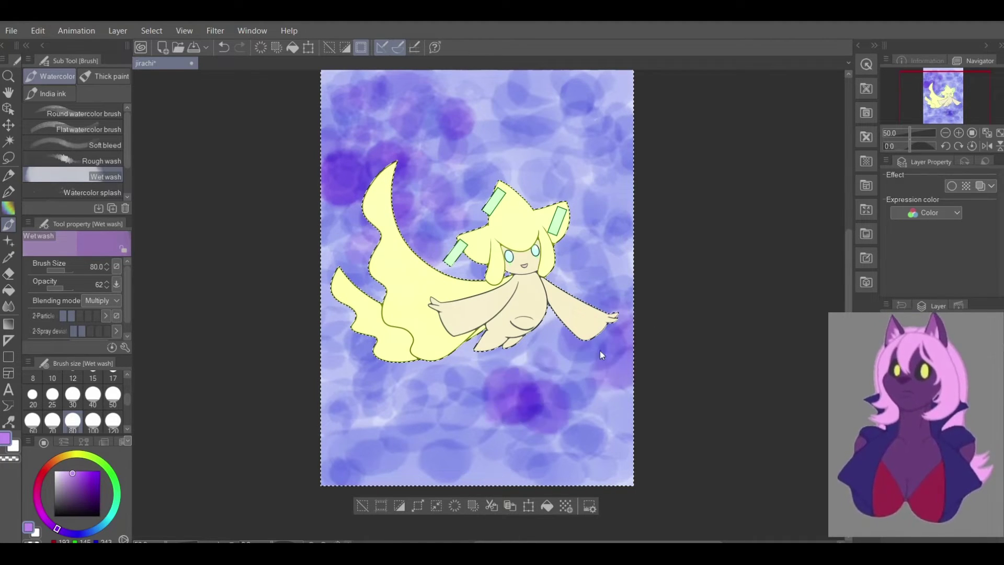
pyautogui.moveTo(594, 356); pyautogui.dragTo(603, 378)
pyautogui.moveTo(506, 346)
pyautogui.mouseDown()
pyautogui.moveTo(586, 322)
pyautogui.moveTo(639, 263)
pyautogui.mouseUp()
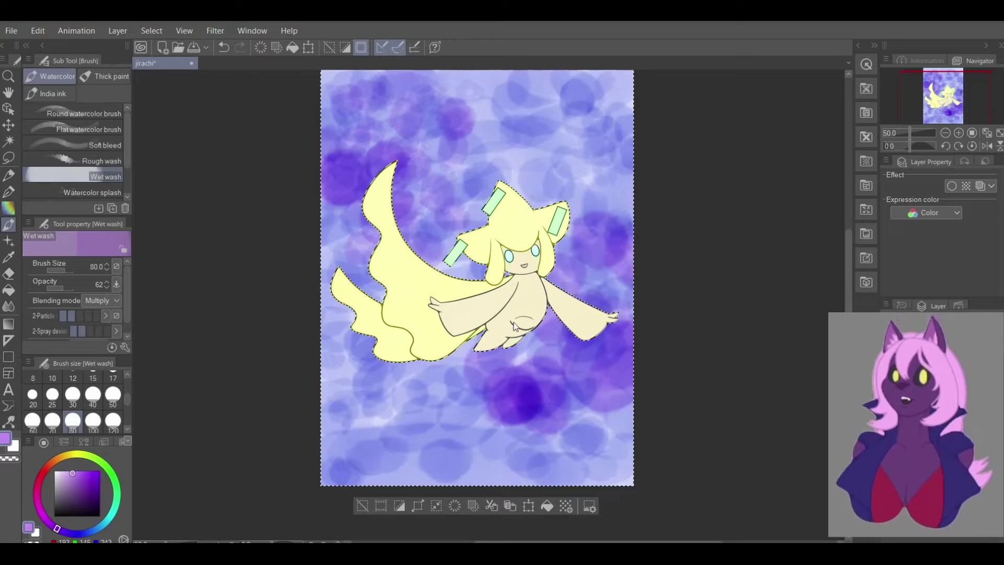
pyautogui.moveTo(514, 327)
pyautogui.mouseDown()
pyautogui.moveTo(468, 385)
pyautogui.moveTo(401, 416)
pyautogui.mouseUp()
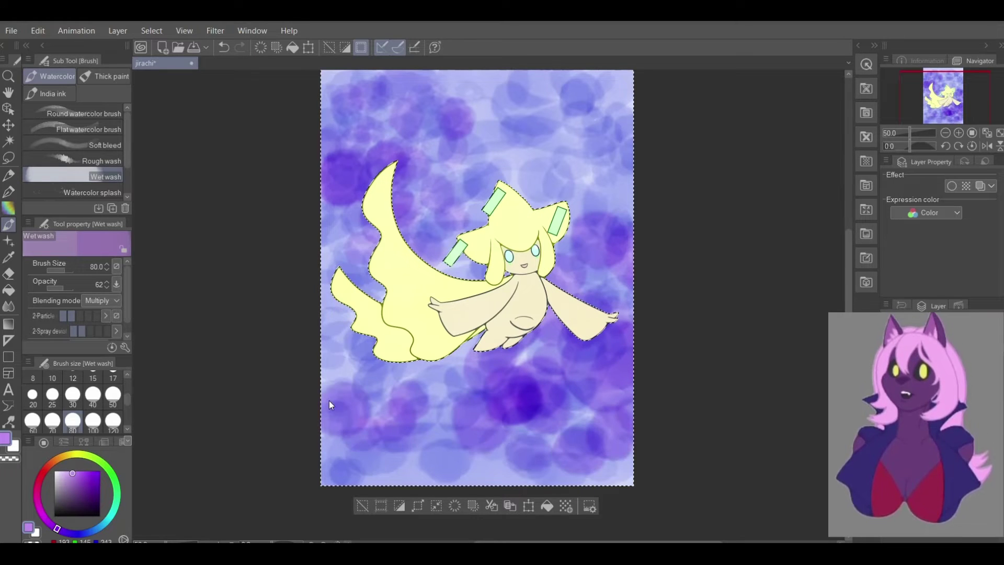
pyautogui.moveTo(583, 165); pyautogui.dragTo(587, 95)
pyautogui.moveTo(568, 222); pyautogui.dragTo(530, 94)
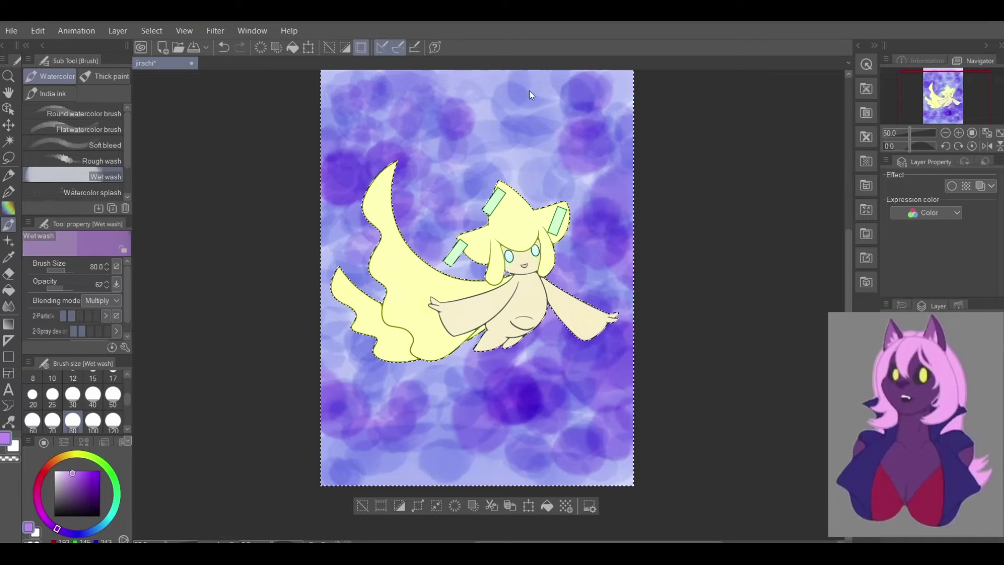
pyautogui.press('e')
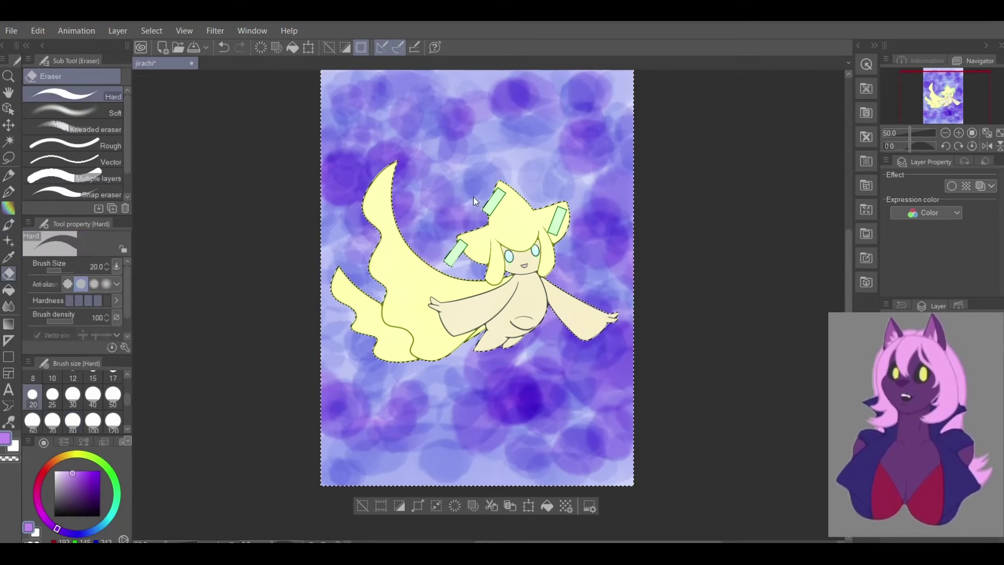
pyautogui.click(121, 422)
pyautogui.moveTo(486, 167)
pyautogui.mouseDown()
pyautogui.moveTo(461, 173)
pyautogui.moveTo(439, 256)
pyautogui.moveTo(510, 231)
pyautogui.mouseUp()
pyautogui.hotkey('ctrl', 'z')
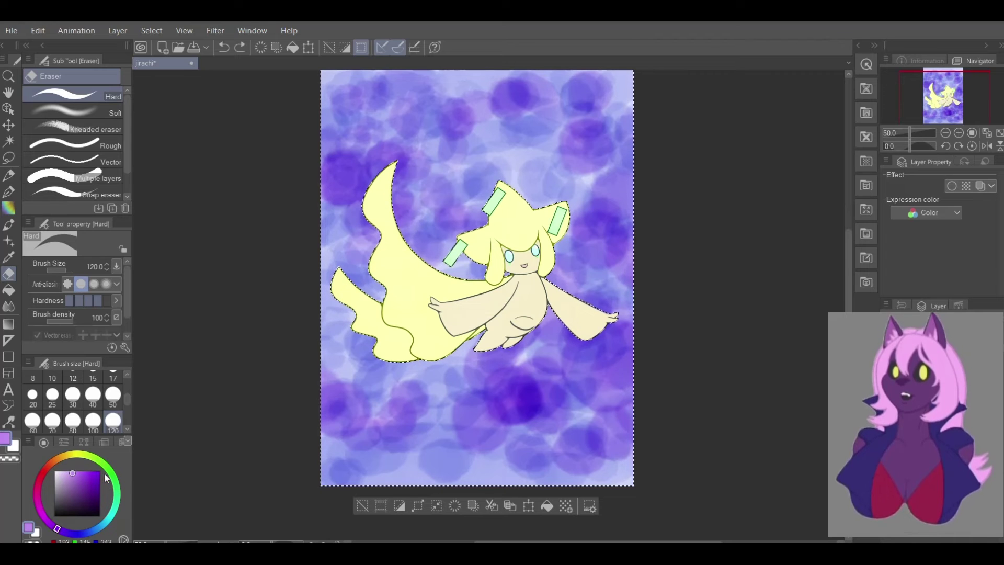
# Erase a large round glow out of the background behind Jirachi's head with the Kneaded eraser at size 300
pyautogui.scroll(-2, 123, 398)
pyautogui.click(113, 427)
pyautogui.click(93, 127)
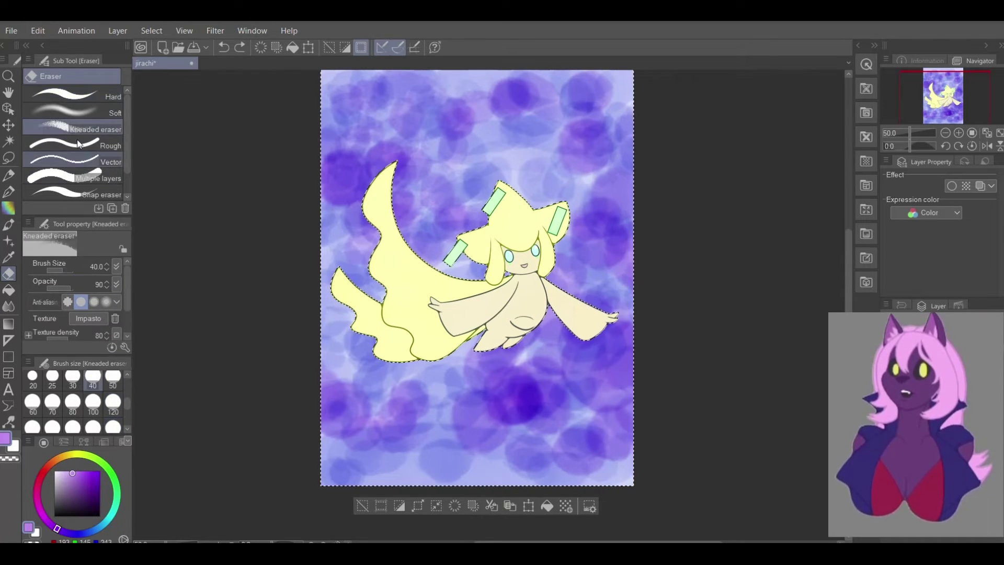
pyautogui.click(113, 427)
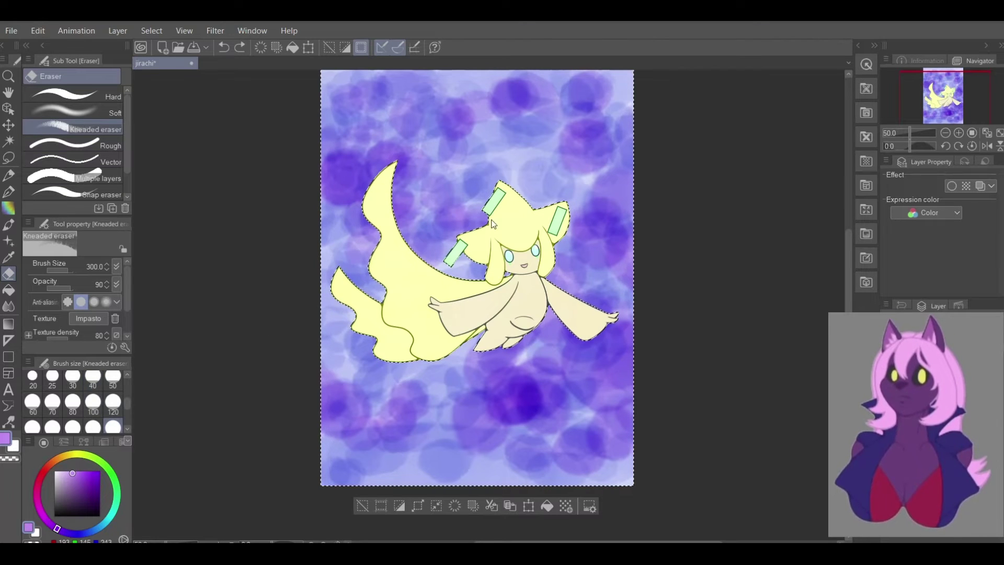
pyautogui.moveTo(439, 154); pyautogui.dragTo(460, 175)
pyautogui.moveTo(431, 246)
pyautogui.mouseDown()
pyautogui.moveTo(521, 214)
pyautogui.moveTo(497, 208)
pyautogui.mouseUp()
pyautogui.hotkey('ctrl', 'z')
pyautogui.moveTo(465, 166)
pyautogui.mouseDown()
pyautogui.moveTo(427, 242)
pyautogui.moveTo(486, 210)
pyautogui.moveTo(567, 228)
pyautogui.mouseUp()
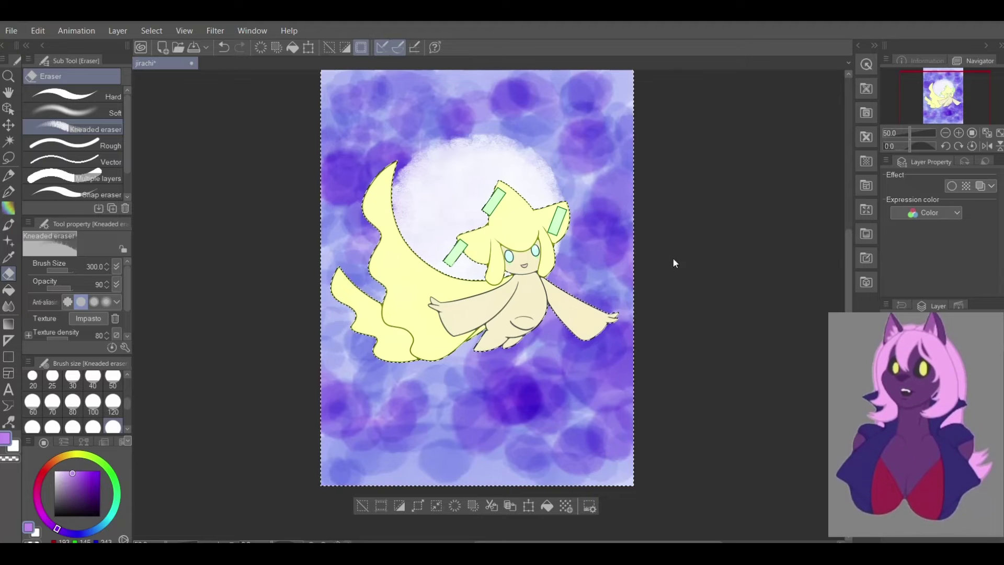
pyautogui.scroll(-2, 633, 245)
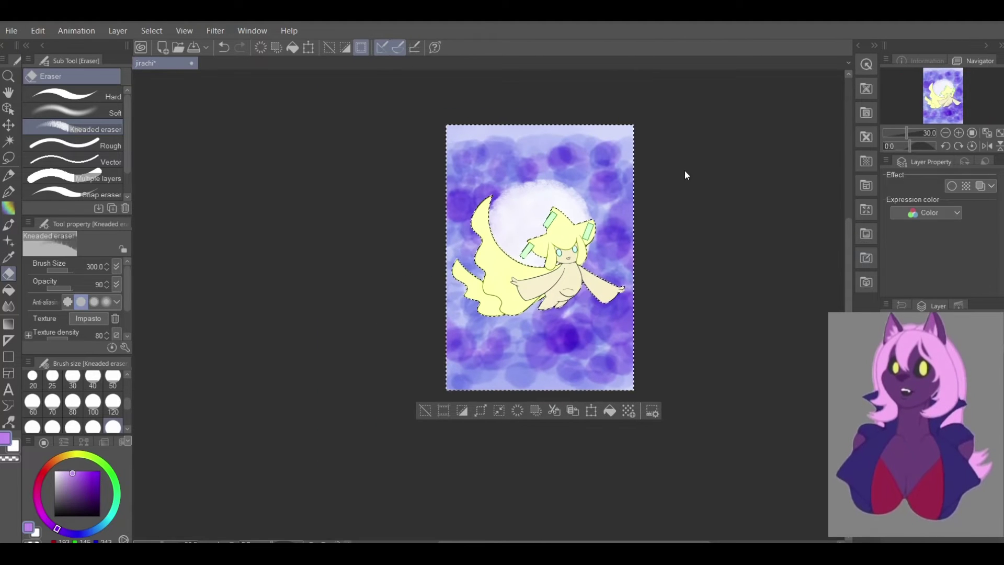
pyautogui.scroll(1, 570, 112)
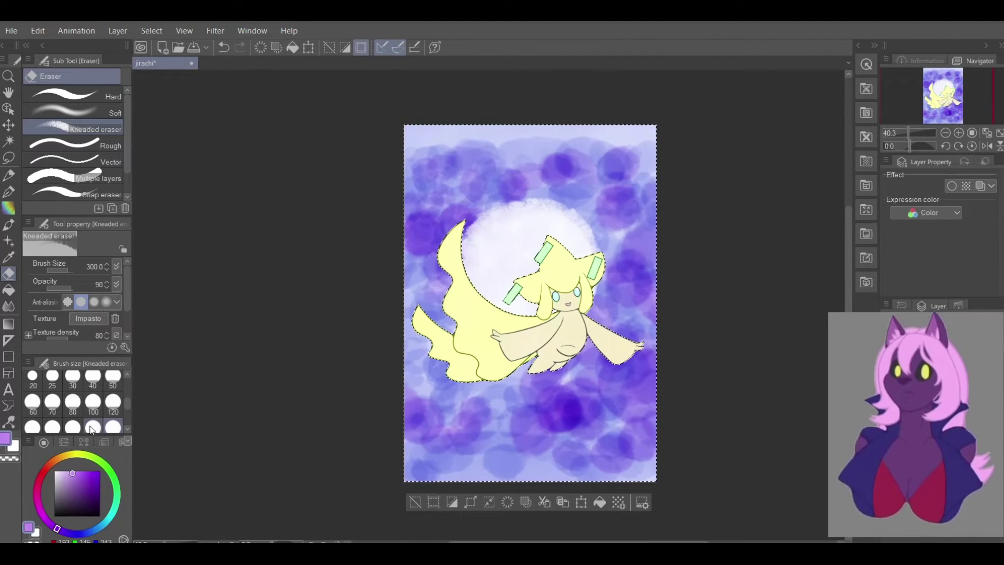
# Dab purple Wet wash blotches along the upper edge of the background, and fade the blotchy background to a paler tone
pyautogui.press('b')
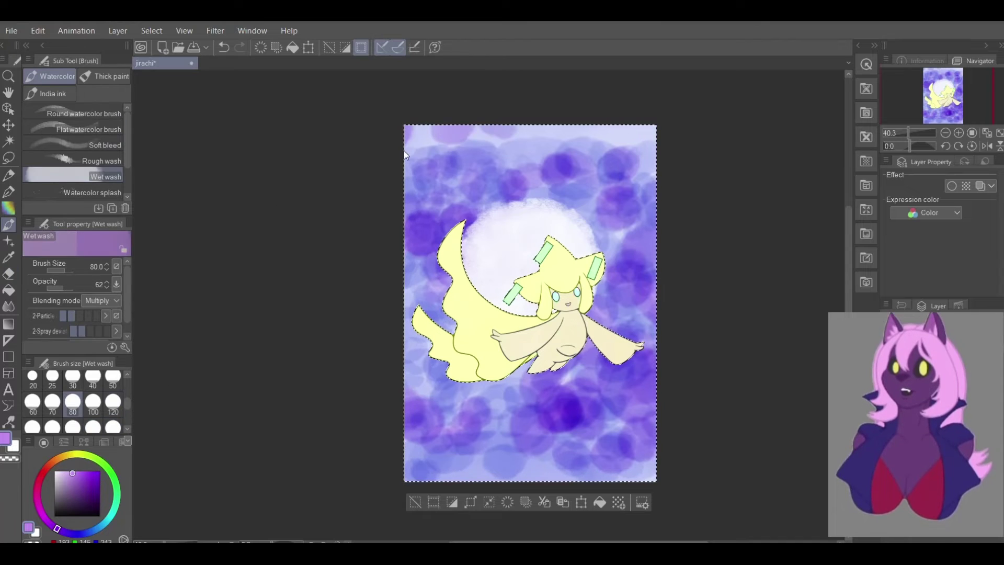
pyautogui.moveTo(477, 138)
pyautogui.mouseDown()
pyautogui.moveTo(669, 128)
pyautogui.moveTo(616, 125)
pyautogui.moveTo(498, 147)
pyautogui.moveTo(393, 139)
pyautogui.moveTo(462, 142)
pyautogui.moveTo(431, 130)
pyautogui.moveTo(571, 126)
pyautogui.moveTo(665, 134)
pyautogui.moveTo(440, 160)
pyautogui.moveTo(518, 140)
pyautogui.moveTo(671, 164)
pyautogui.moveTo(579, 138)
pyautogui.moveTo(412, 152)
pyautogui.moveTo(650, 147)
pyautogui.mouseUp()
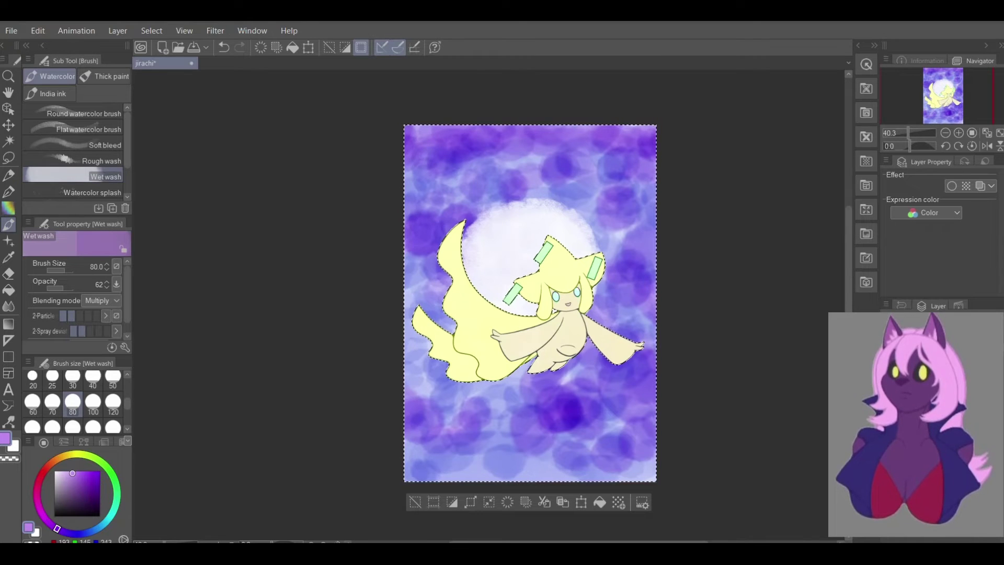
pyautogui.hotkey('ctrl', 'z')
pyautogui.hotkey('ctrl', 'y')
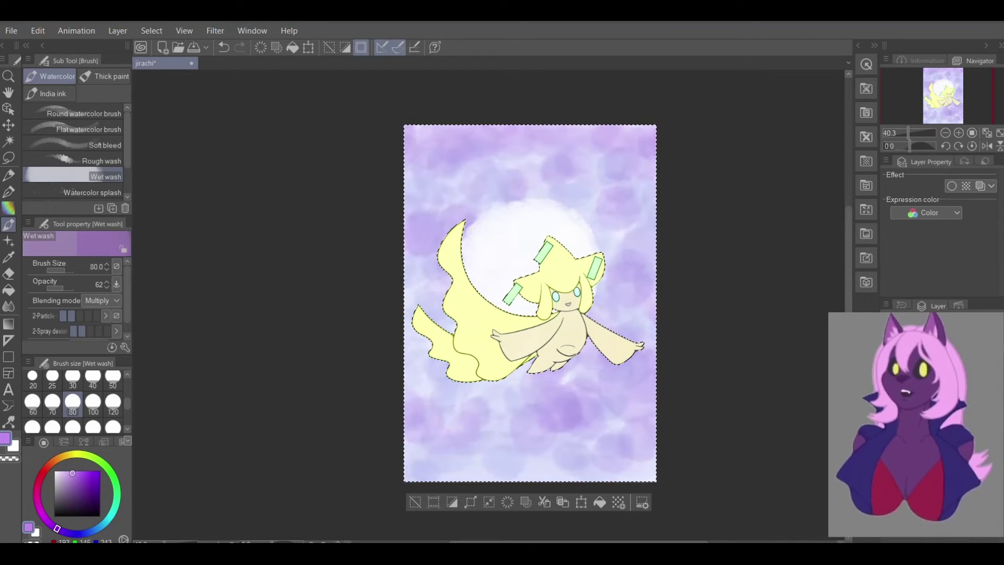
pyautogui.hotkey('ctrl', 'z')
pyautogui.hotkey('ctrl', 'y')
pyautogui.hotkey('ctrl', 'z')
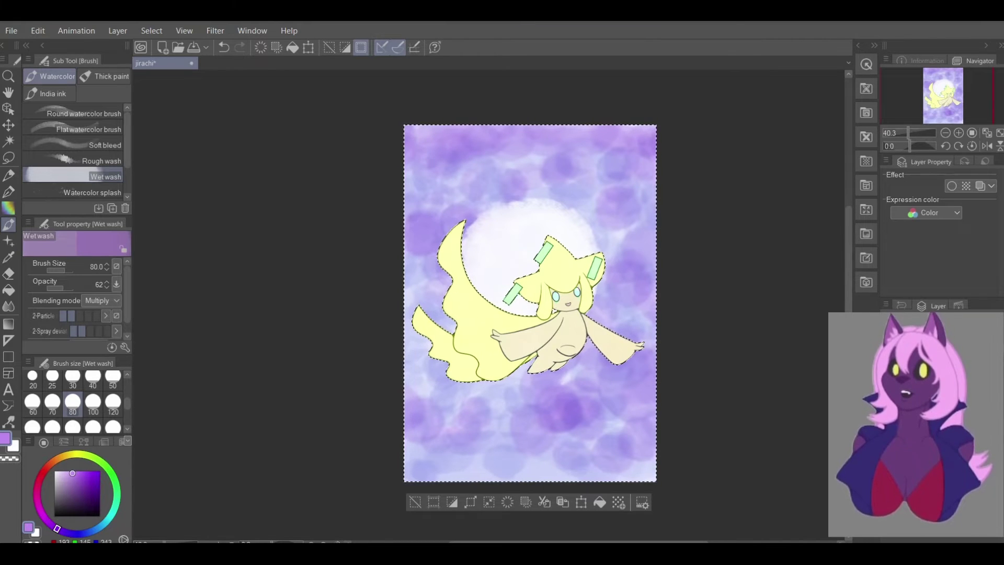
# Choose a dark purple and glaze the whole background in vertical strokes with the Wet wash brush at size 70
pyautogui.click(82, 490)
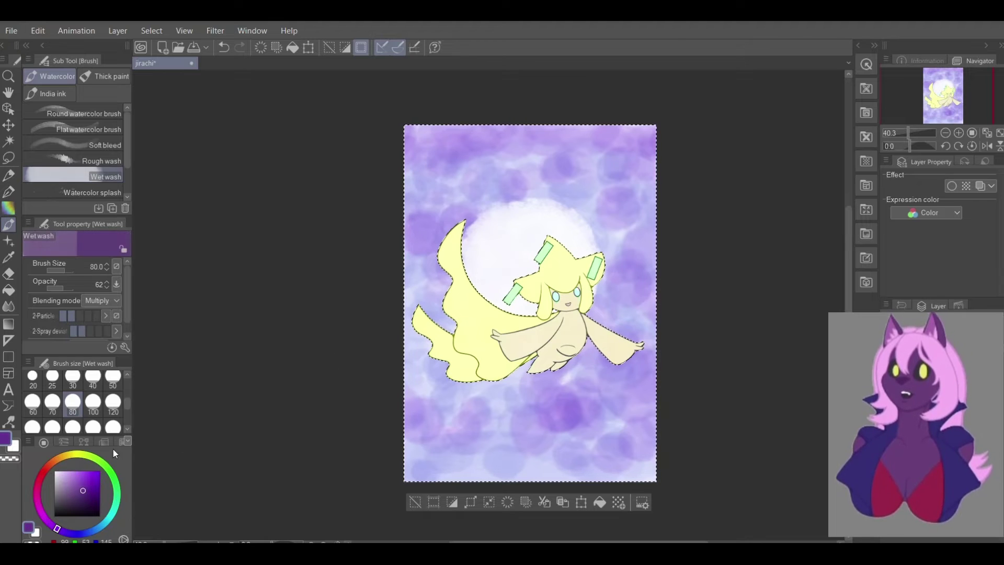
pyautogui.moveTo(406, 204)
pyautogui.mouseDown()
pyautogui.moveTo(596, 141)
pyautogui.moveTo(470, 204)
pyautogui.moveTo(416, 335)
pyautogui.mouseUp()
pyautogui.moveTo(515, 322)
pyautogui.mouseDown()
pyautogui.moveTo(670, 137)
pyautogui.moveTo(601, 172)
pyautogui.moveTo(481, 272)
pyautogui.moveTo(496, 398)
pyautogui.moveTo(667, 171)
pyautogui.moveTo(617, 281)
pyautogui.moveTo(566, 209)
pyautogui.moveTo(513, 301)
pyautogui.moveTo(649, 245)
pyautogui.moveTo(438, 316)
pyautogui.mouseUp()
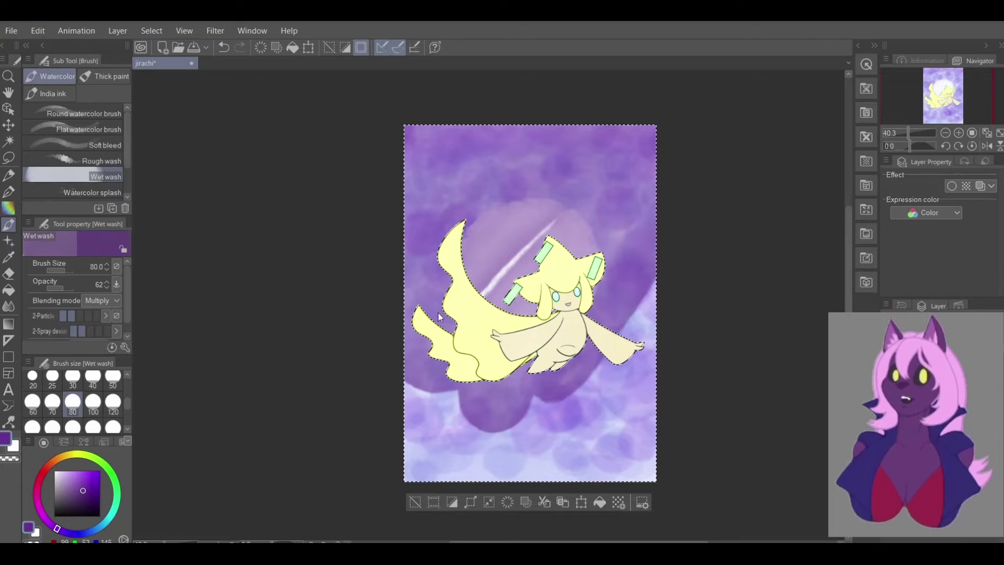
pyautogui.hotkey('ctrl', 'z')
pyautogui.click(52, 401)
pyautogui.moveTo(382, 150); pyautogui.dragTo(403, 206)
pyautogui.moveTo(439, 480)
pyautogui.mouseDown()
pyautogui.moveTo(468, 119)
pyautogui.moveTo(429, 186)
pyautogui.mouseUp()
pyautogui.moveTo(486, 453)
pyautogui.mouseDown()
pyautogui.moveTo(520, 127)
pyautogui.moveTo(490, 187)
pyautogui.mouseUp()
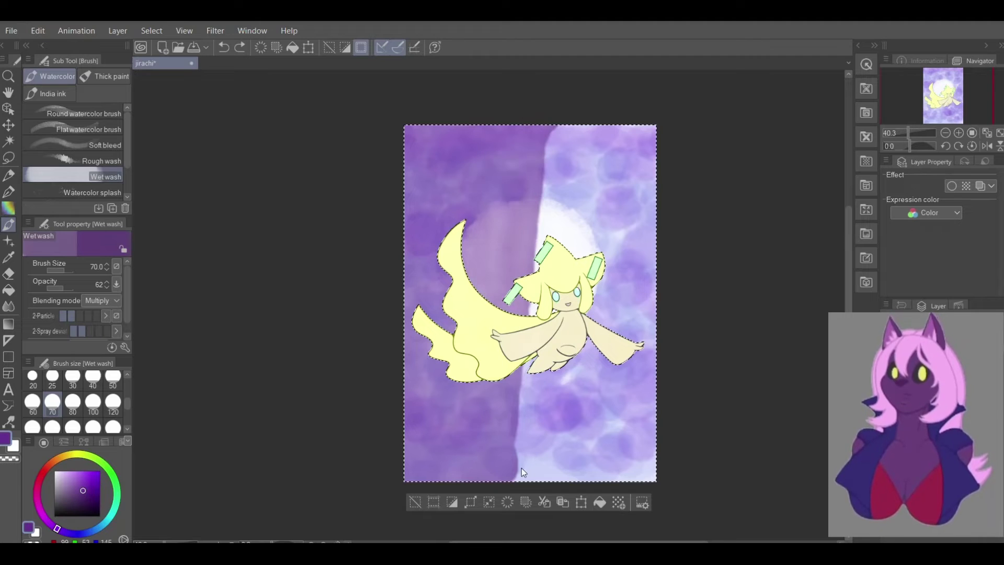
pyautogui.moveTo(536, 471)
pyautogui.mouseDown()
pyautogui.moveTo(563, 126)
pyautogui.moveTo(594, 381)
pyautogui.moveTo(587, 458)
pyautogui.mouseUp()
pyautogui.moveTo(616, 126); pyautogui.dragTo(620, 130)
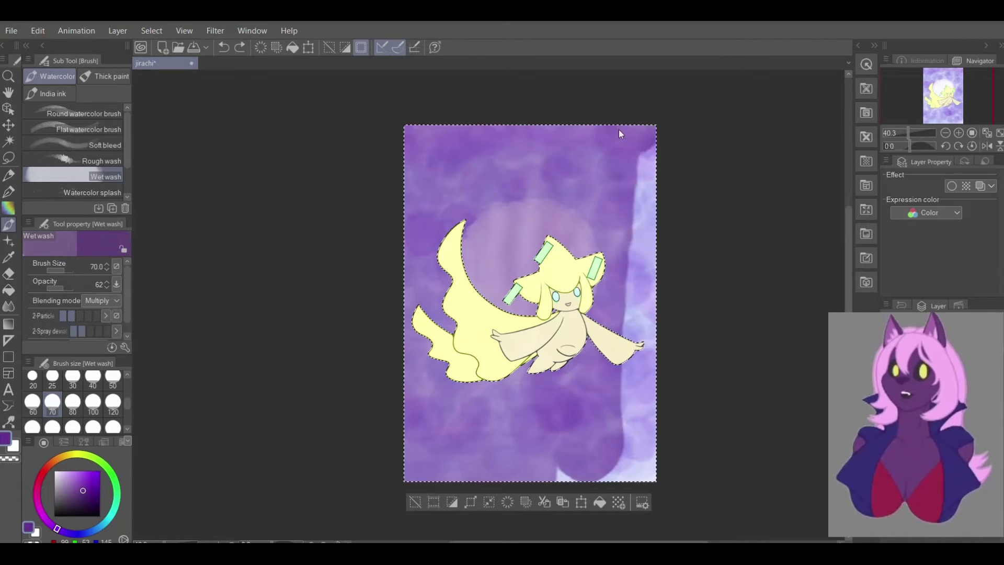
pyautogui.moveTo(637, 305); pyautogui.dragTo(637, 450)
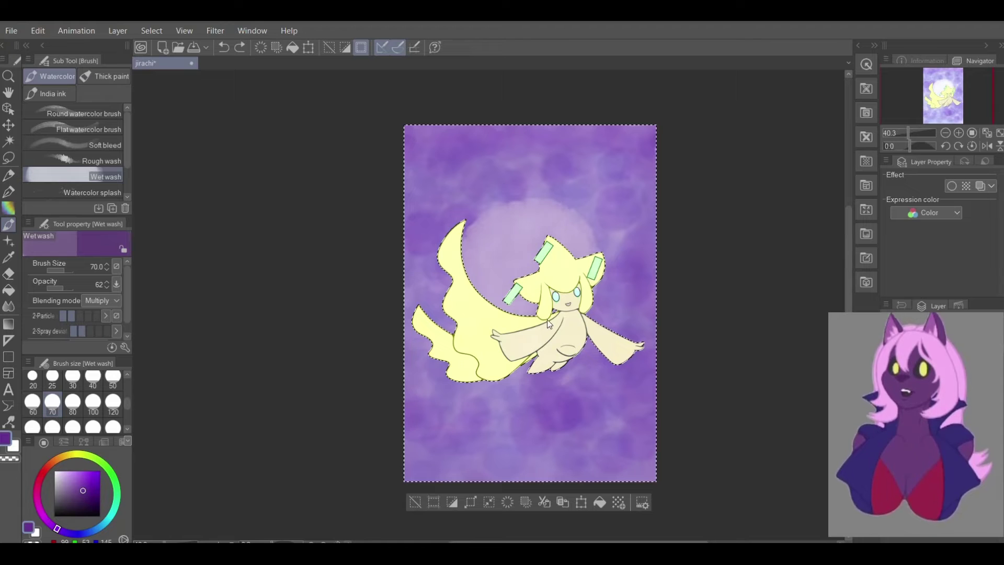
# Clear the purple glaze from the round glow behind the head with the Kneaded eraser at size 300, leaving soft edges
pyautogui.scroll(3, 598, 217)
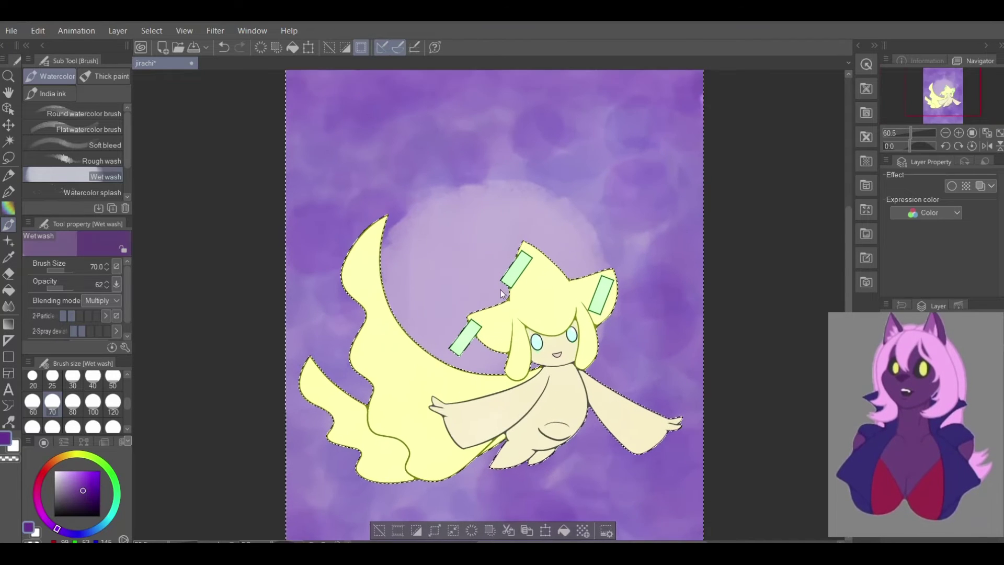
pyautogui.press('e')
pyautogui.scroll(1, 404, 297)
pyautogui.moveTo(504, 247)
pyautogui.mouseDown()
pyautogui.moveTo(460, 196)
pyautogui.moveTo(624, 215)
pyautogui.moveTo(601, 316)
pyautogui.mouseUp()
pyautogui.hotkey('ctrl', 'z')
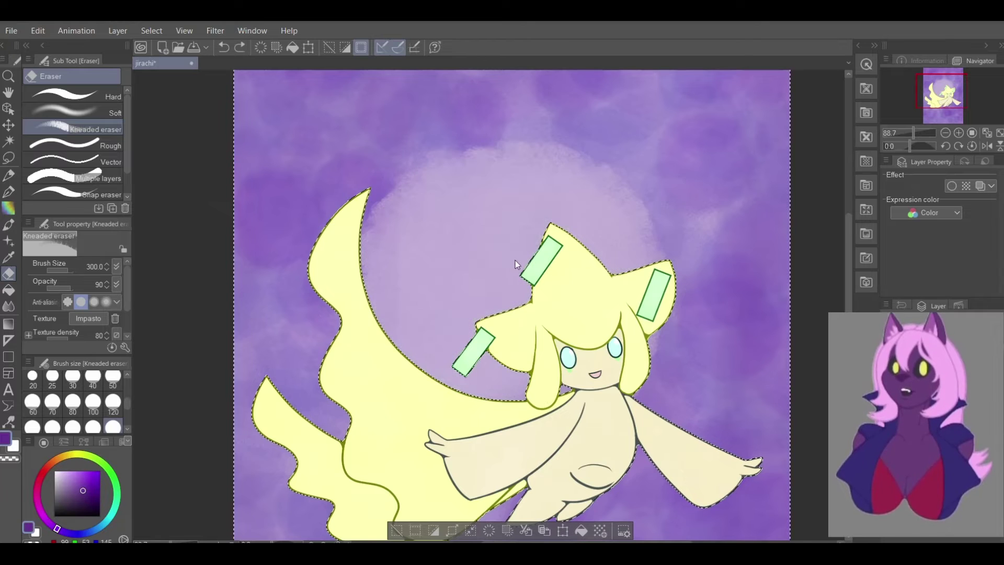
pyautogui.moveTo(451, 259)
pyautogui.mouseDown()
pyautogui.moveTo(422, 309)
pyautogui.moveTo(533, 224)
pyautogui.moveTo(542, 353)
pyautogui.moveTo(555, 380)
pyautogui.mouseUp()
pyautogui.moveTo(529, 218)
pyautogui.mouseDown()
pyautogui.moveTo(477, 293)
pyautogui.moveTo(532, 237)
pyautogui.moveTo(566, 260)
pyautogui.moveTo(594, 240)
pyautogui.moveTo(481, 191)
pyautogui.moveTo(432, 319)
pyautogui.mouseUp()
pyautogui.scroll(-2, 587, 223)
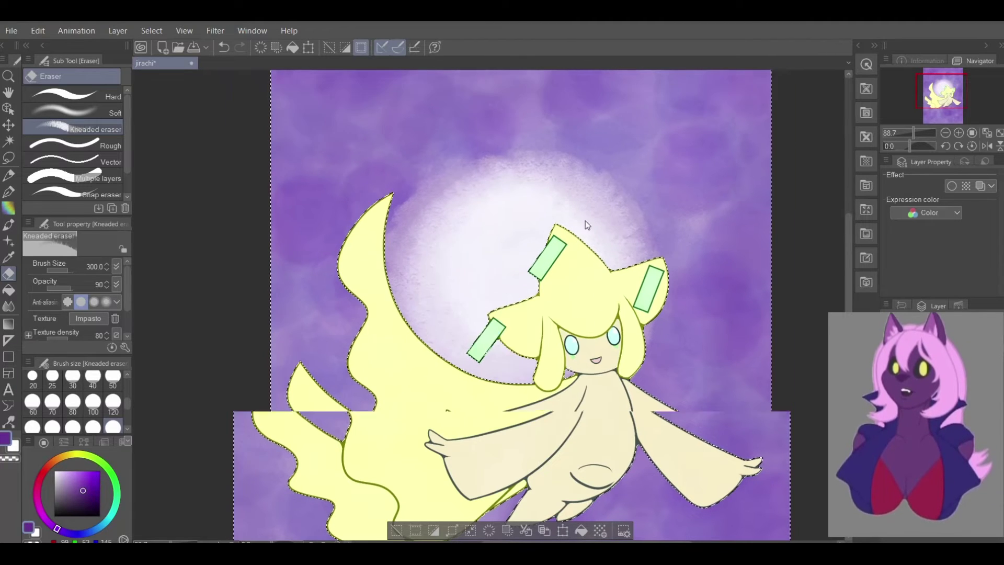
pyautogui.scroll(-2, 595, 248)
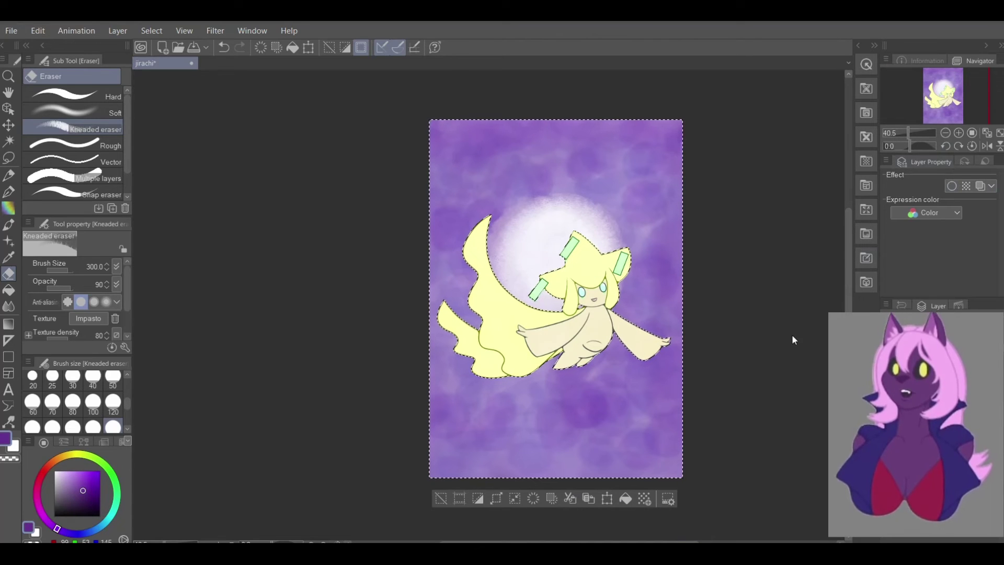
# Choose white and set the Sparkle decoration brush to size 70
pyautogui.click(54, 471)
pyautogui.click(8, 241)
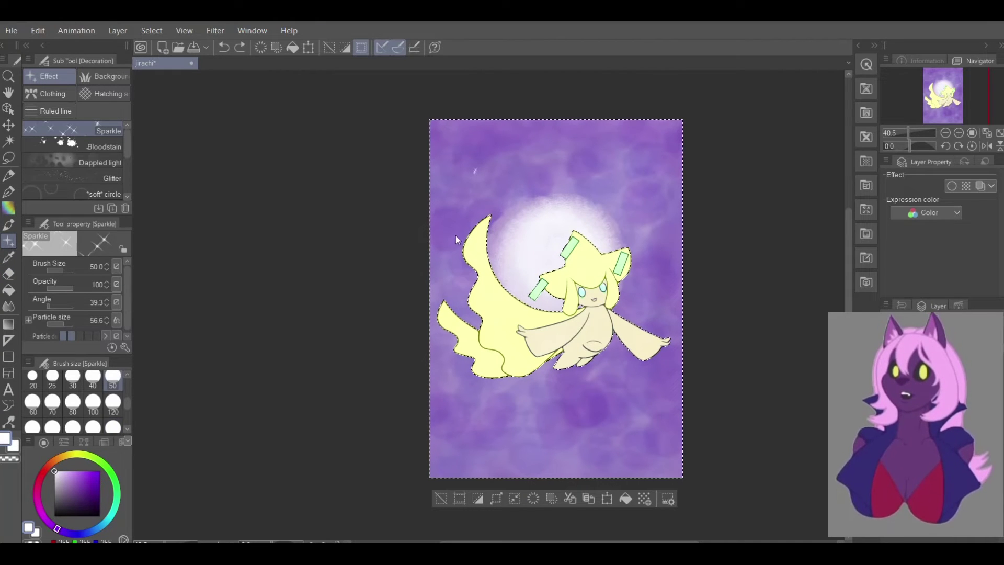
pyautogui.click(113, 427)
pyautogui.click(473, 163)
pyautogui.hotkey('ctrl', 'z')
pyautogui.click(52, 403)
pyautogui.click(498, 164)
pyautogui.click(618, 173)
pyautogui.click(441, 406)
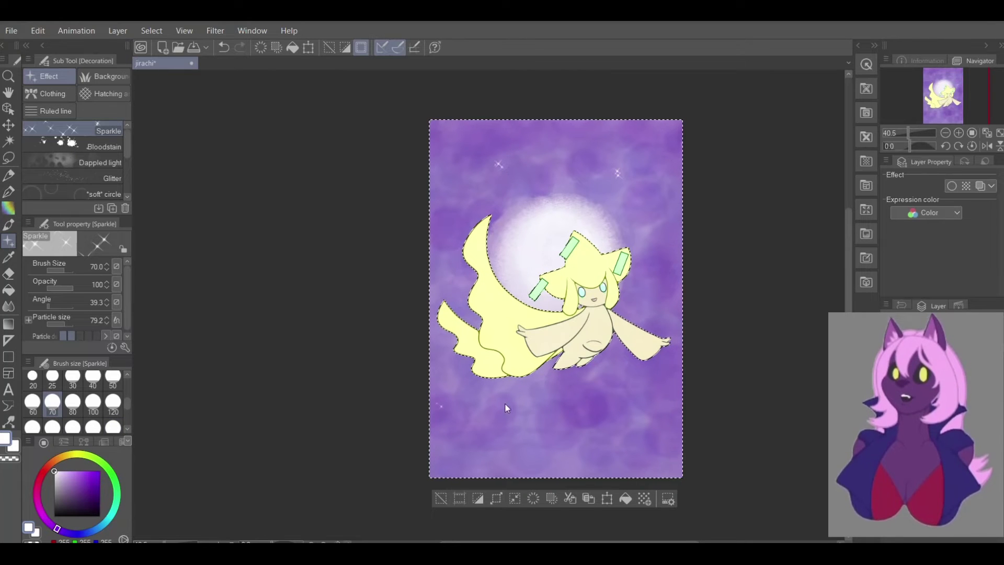
pyautogui.moveTo(642, 278); pyautogui.dragTo(653, 368)
pyautogui.hotkey('ctrl', 'z')
pyautogui.hotkey('ctrl', 'z')
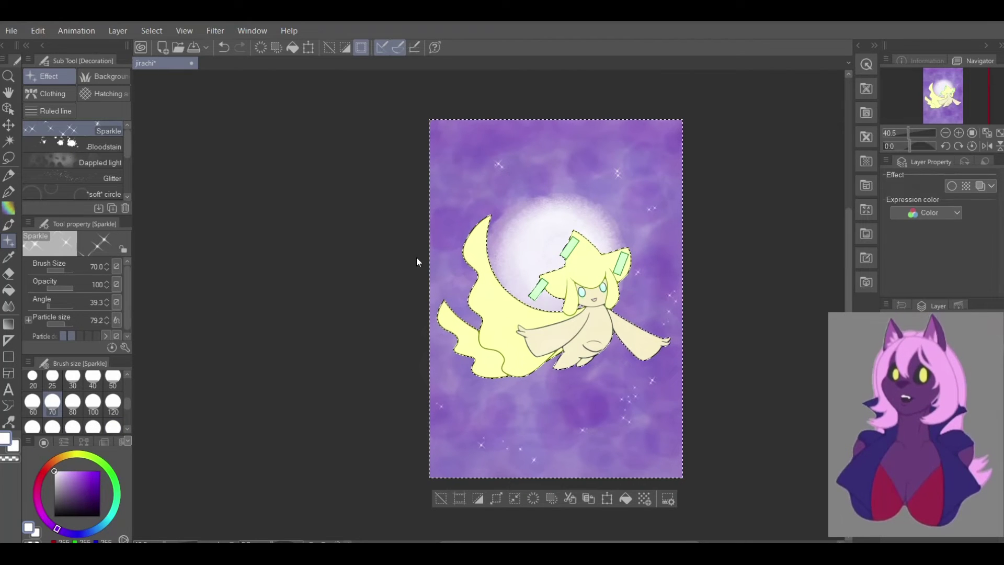
pyautogui.hotkey('ctrl', 'z')
pyautogui.hotkey('ctrl', 'z')
pyautogui.hotkey('ctrl', 'z')
pyautogui.hotkey('ctrl', 'z')
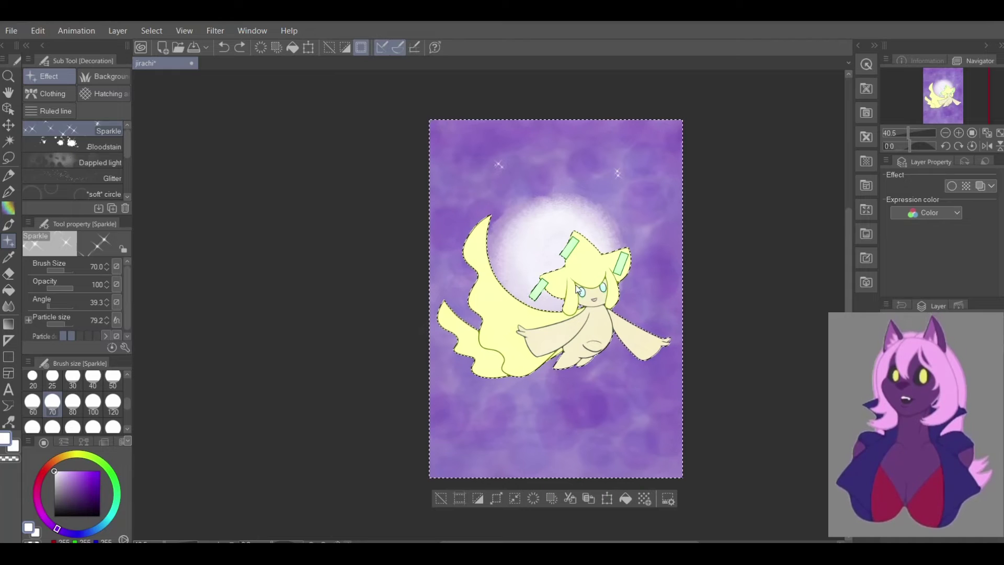
# Scatter a trail of white sparkles down the background around the outer side of the character's tails
pyautogui.moveTo(398, 170)
pyautogui.mouseDown()
pyautogui.moveTo(438, 238)
pyautogui.moveTo(438, 198)
pyautogui.moveTo(449, 209)
pyautogui.moveTo(442, 235)
pyautogui.mouseUp()
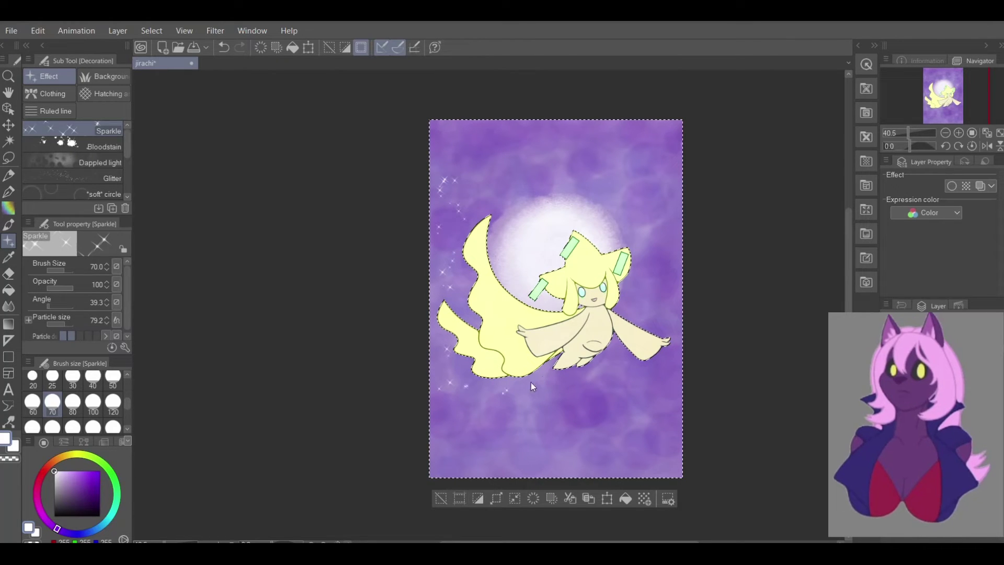
# Spray soft white specks across the background with the MB Texture Spray brush at size 2000 and set the layer's blending mode to Overlay
pyautogui.click(8, 192)
pyautogui.click(9, 175)
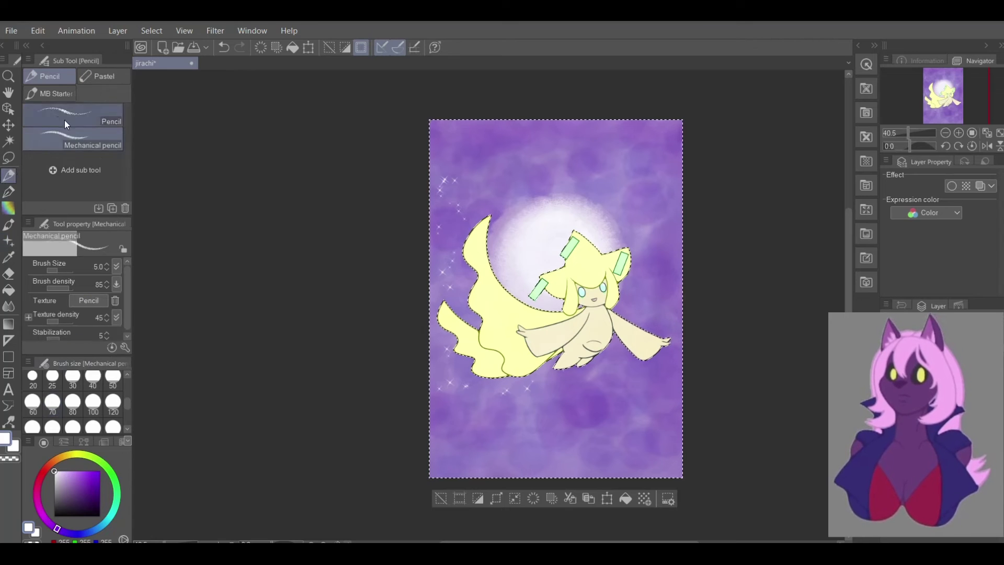
pyautogui.click(59, 99)
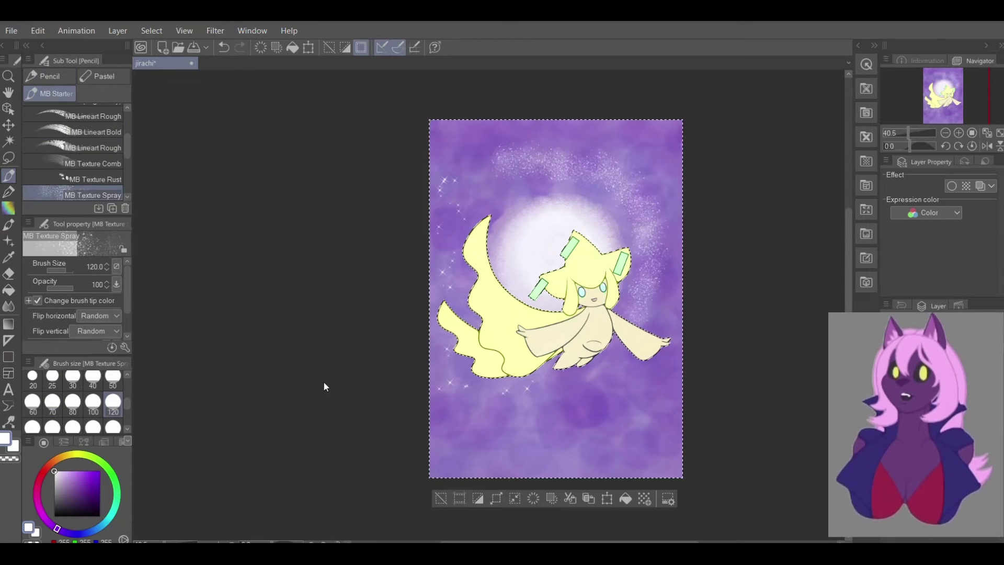
pyautogui.scroll(-3, 127, 395)
pyautogui.click(113, 419)
pyautogui.click(534, 132)
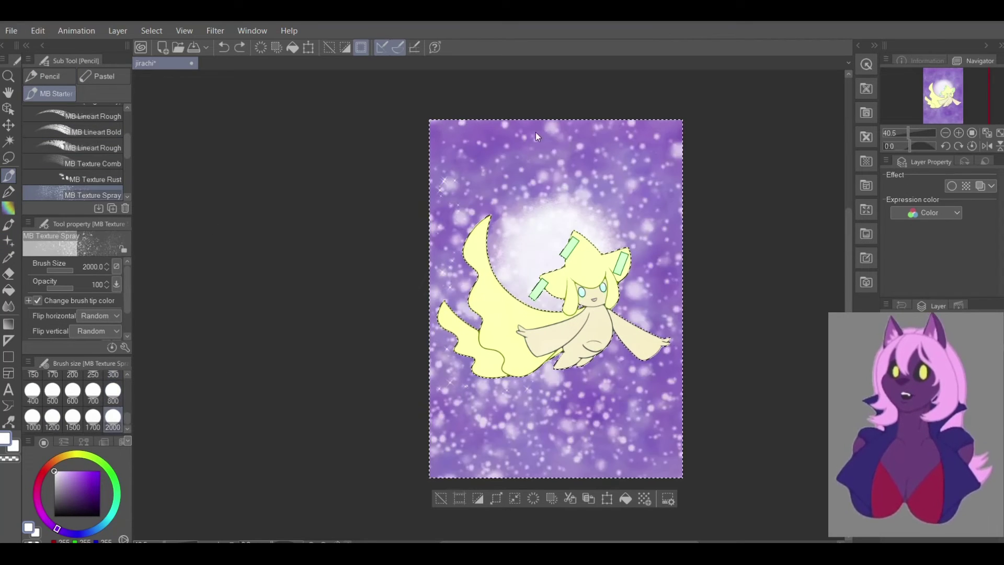
pyautogui.hotkey('ctrl', 'z')
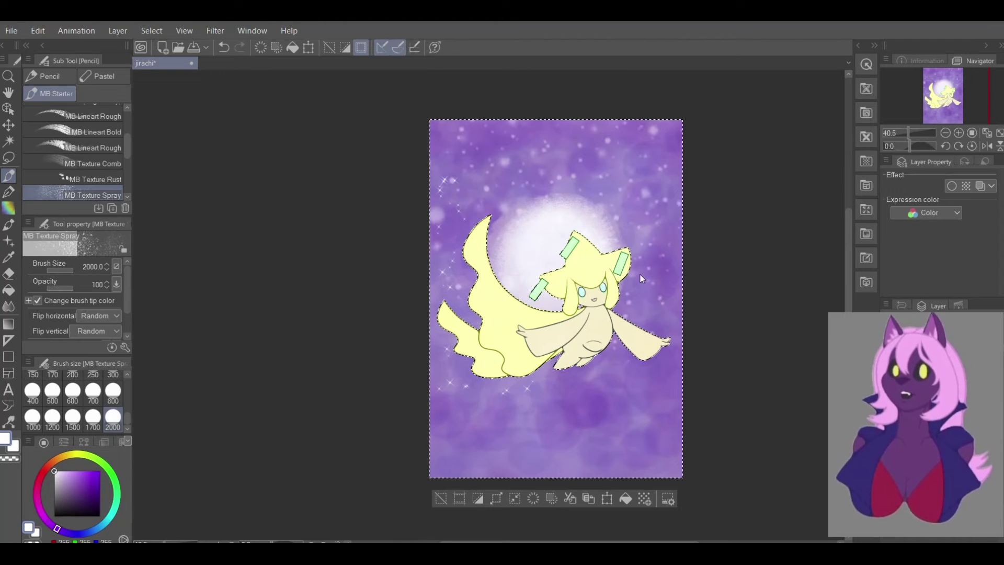
pyautogui.click(542, 448)
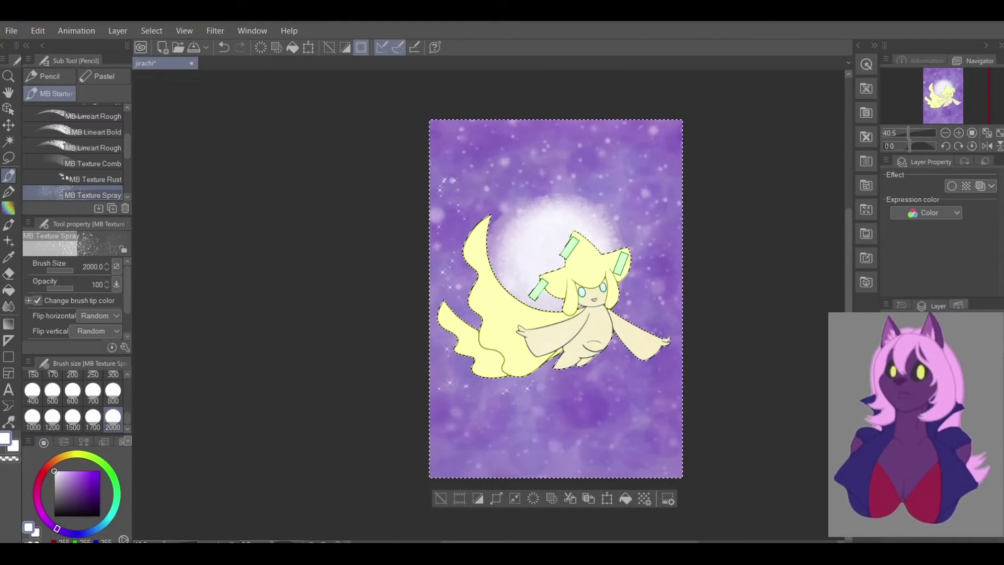
pyautogui.click(927, 319)
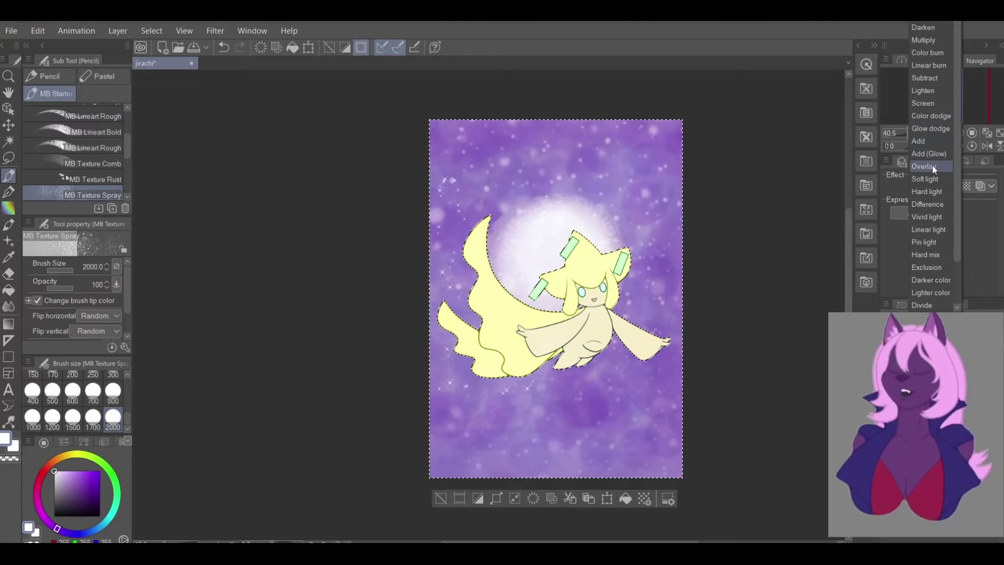
pyautogui.click(924, 167)
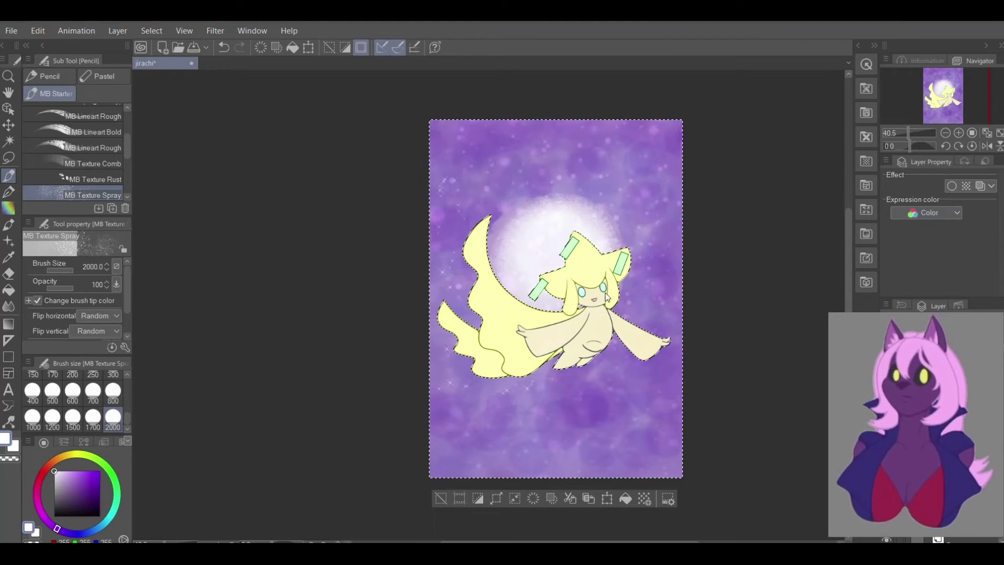
# Spray another burst of white specks over the background and change the layer's blending mode to soften them
pyautogui.click(583, 335)
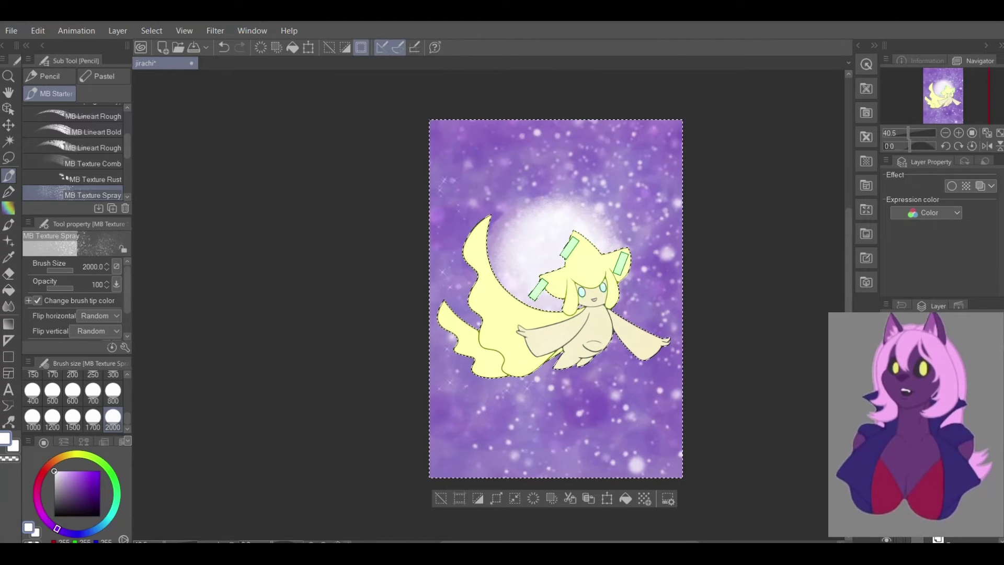
pyautogui.click(925, 320)
pyautogui.click(939, 155)
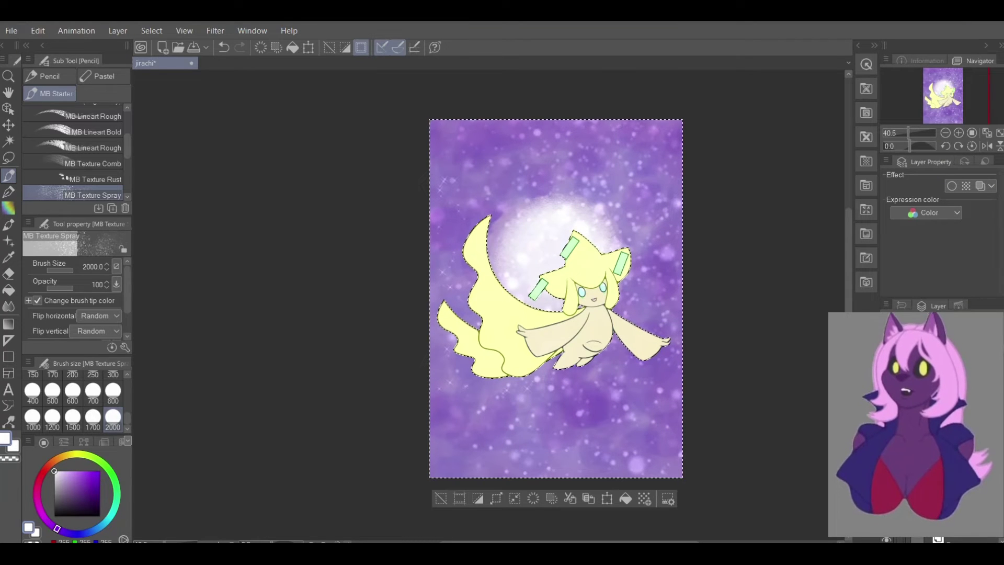
# Add a new layer and invert the selection so it covers only the character
pyautogui.scroll(2, 608, 196)
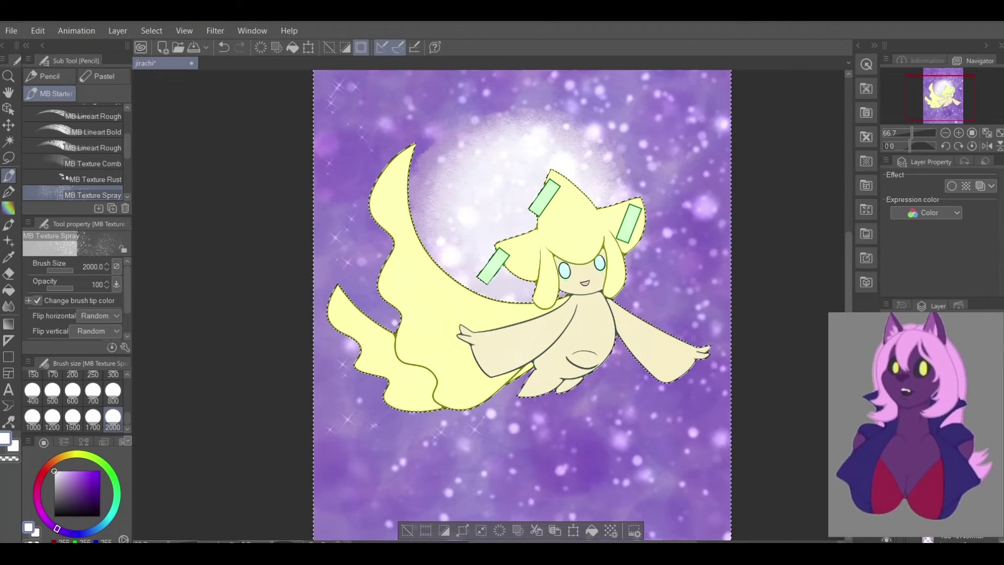
pyautogui.hotkey('ctrl', 'shift', 'n')
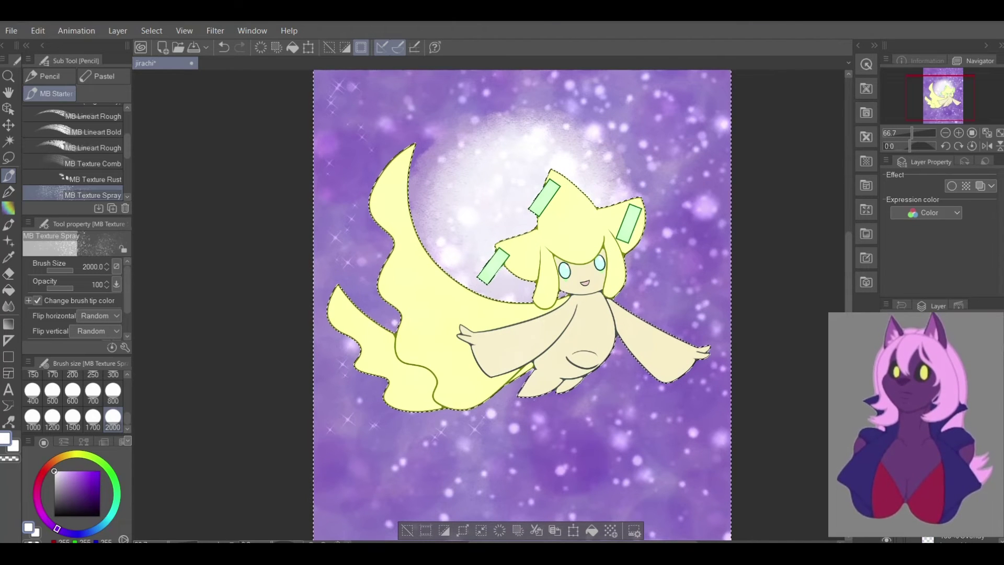
pyautogui.click(445, 532)
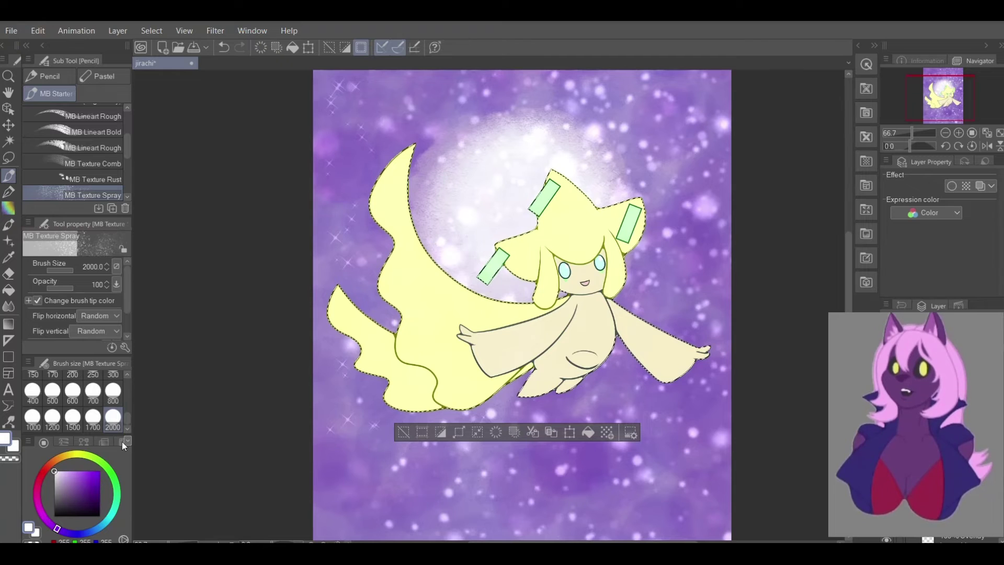
# Choose a muted slate blue and switch to the Wet wash watercolour brush
pyautogui.click(77, 486)
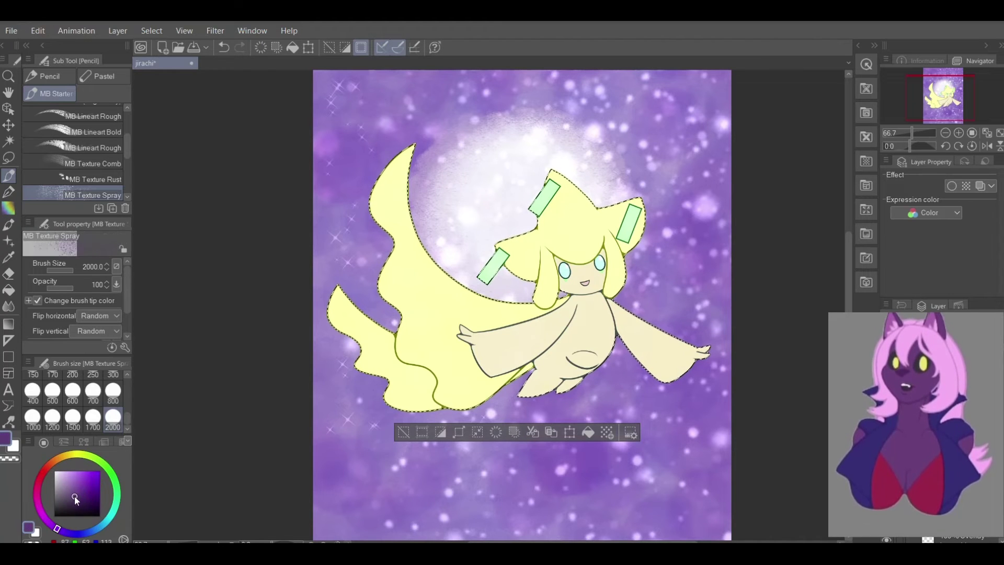
pyautogui.click(94, 530)
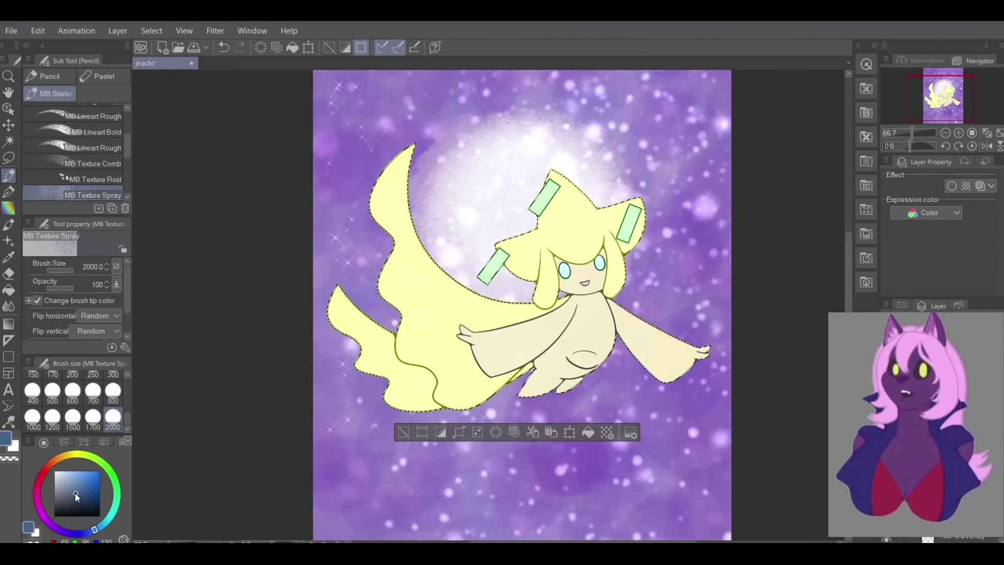
pyautogui.click(74, 493)
pyautogui.press('b')
pyautogui.moveTo(392, 267)
pyautogui.mouseDown()
pyautogui.moveTo(399, 280)
pyautogui.moveTo(437, 256)
pyautogui.moveTo(376, 387)
pyautogui.mouseUp()
pyautogui.moveTo(453, 337); pyautogui.dragTo(413, 382)
pyautogui.click(912, 320)
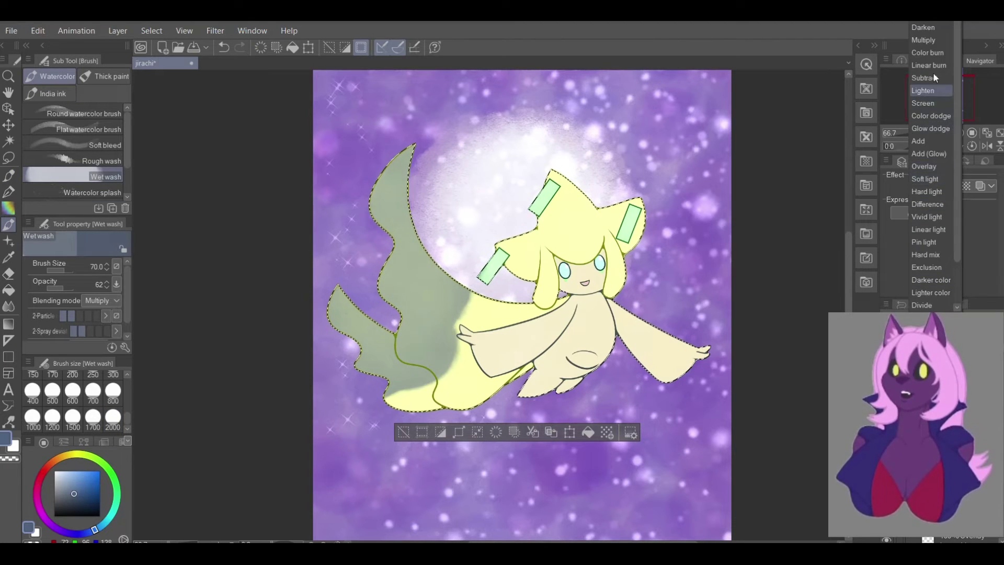
pyautogui.click(924, 41)
pyautogui.moveTo(420, 334)
pyautogui.mouseDown()
pyautogui.moveTo(462, 331)
pyautogui.moveTo(528, 248)
pyautogui.mouseUp()
pyautogui.hotkey('ctrl', 'z')
pyautogui.hotkey('ctrl', 'z')
pyautogui.hotkey('ctrl', 'z')
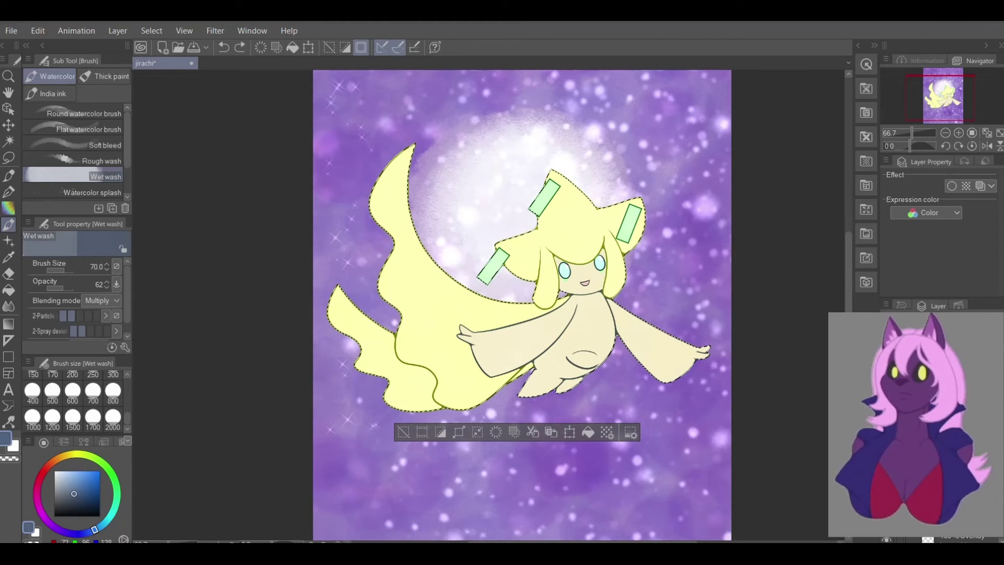
# Change the new layer's blending mode and wash slate-blue shadow over the whole character, from tail tip to far hand
pyautogui.click(912, 321)
pyautogui.click(926, 59)
pyautogui.moveTo(411, 148)
pyautogui.mouseDown()
pyautogui.moveTo(411, 266)
pyautogui.moveTo(400, 253)
pyautogui.moveTo(483, 231)
pyautogui.moveTo(414, 414)
pyautogui.moveTo(540, 289)
pyautogui.moveTo(505, 329)
pyautogui.moveTo(512, 366)
pyautogui.moveTo(549, 322)
pyautogui.moveTo(604, 212)
pyautogui.moveTo(584, 181)
pyautogui.moveTo(517, 284)
pyautogui.moveTo(609, 263)
pyautogui.moveTo(572, 219)
pyautogui.moveTo(587, 334)
pyautogui.moveTo(688, 323)
pyautogui.moveTo(585, 400)
pyautogui.moveTo(673, 345)
pyautogui.moveTo(632, 385)
pyautogui.moveTo(551, 401)
pyautogui.moveTo(698, 329)
pyautogui.moveTo(700, 372)
pyautogui.mouseUp()
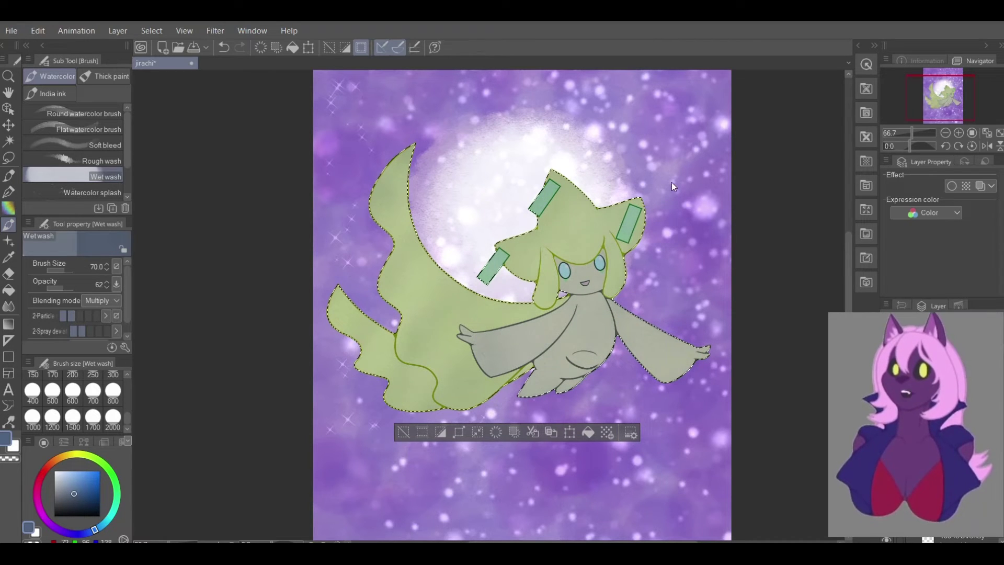
# Erase a thin rim of shadow along the head's upper edges and tag edges with the Soft eraser at size 12
pyautogui.press('e')
pyautogui.scroll(1, 620, 188)
pyautogui.scroll(2, 600, 171)
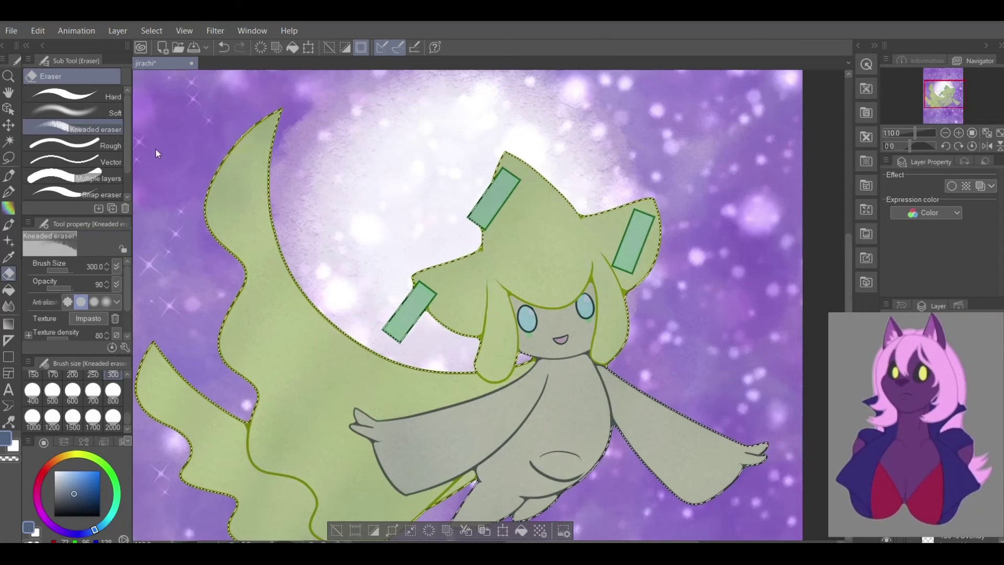
pyautogui.click(87, 112)
pyautogui.scroll(2, 477, 193)
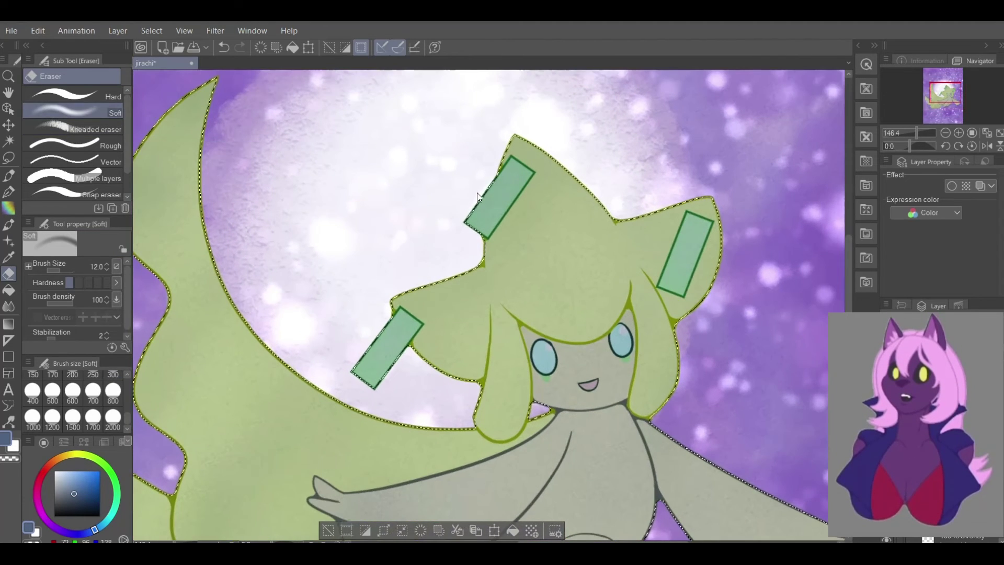
pyautogui.moveTo(457, 234); pyautogui.dragTo(483, 190)
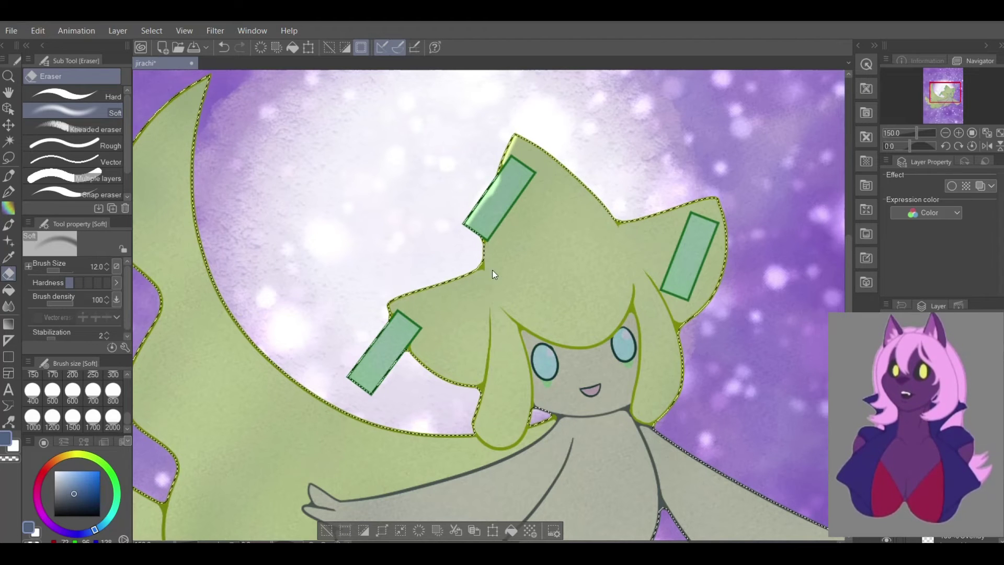
pyautogui.hotkey('ctrl', 'z')
pyautogui.scroll(1, 495, 144)
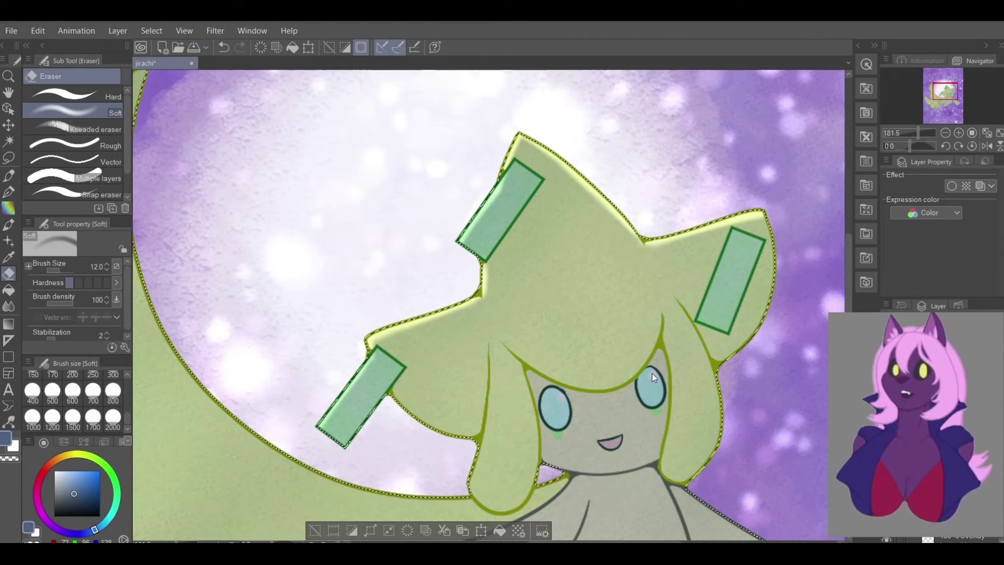
# Erase the shadow from inside both of the character's eyes so they look bright and glowing
pyautogui.hotkey('ctrl', 'z')
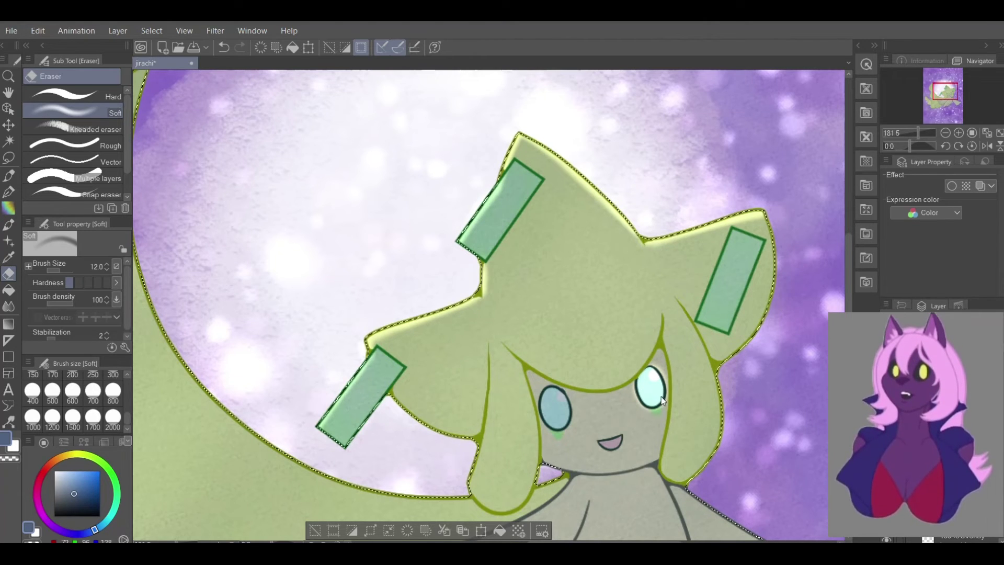
pyautogui.hotkey('ctrl', 'z')
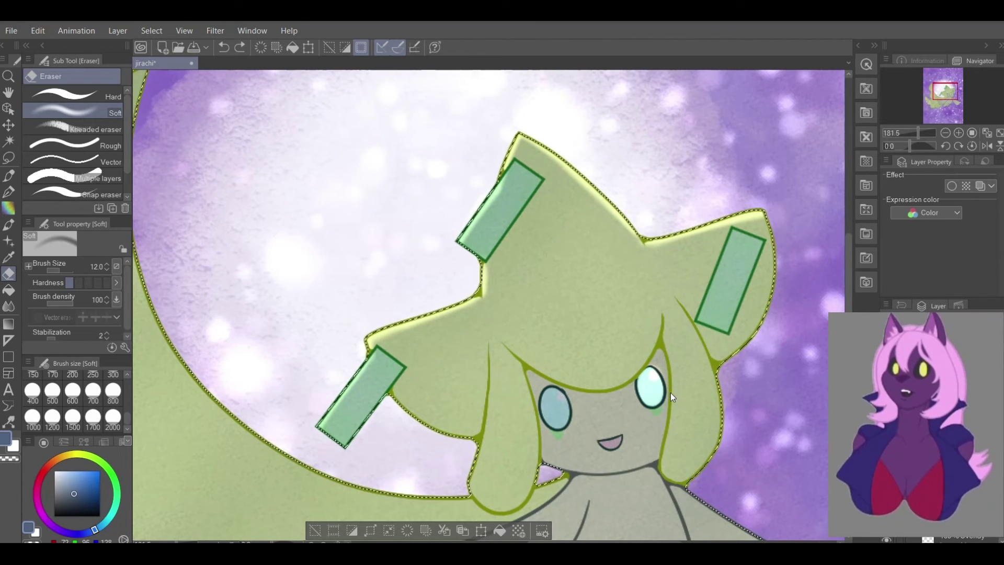
pyautogui.hotkey('ctrl', 'z')
pyautogui.moveTo(649, 374)
pyautogui.mouseDown()
pyautogui.moveTo(646, 398)
pyautogui.moveTo(656, 387)
pyautogui.moveTo(647, 380)
pyautogui.mouseUp()
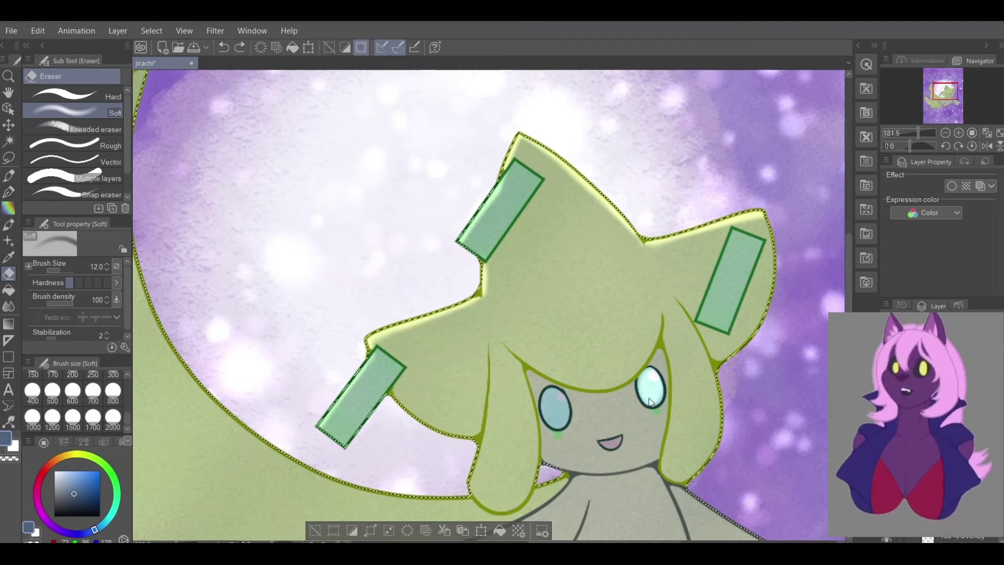
pyautogui.moveTo(556, 401); pyautogui.dragTo(555, 394)
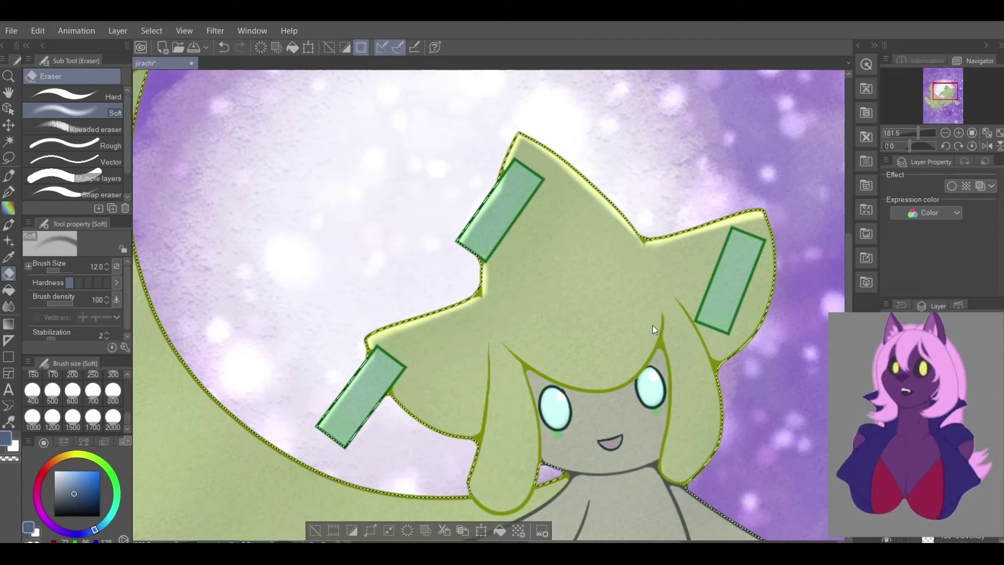
pyautogui.hotkey('ctrl', 'z')
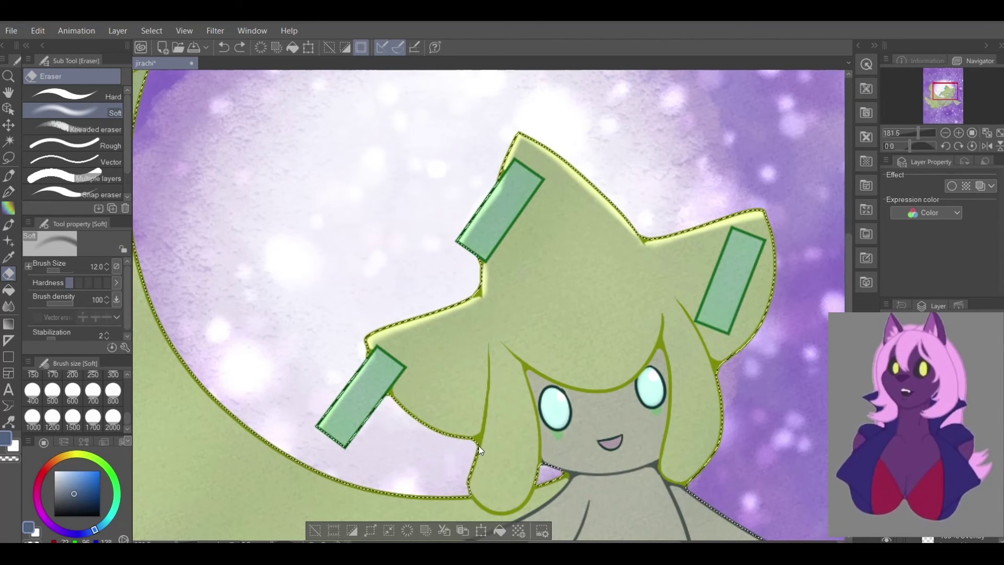
# Erase a soft rim of shadow along the large tail's inner curve facing the moon glow, from tip to neck
pyautogui.scroll(-3, 206, 370)
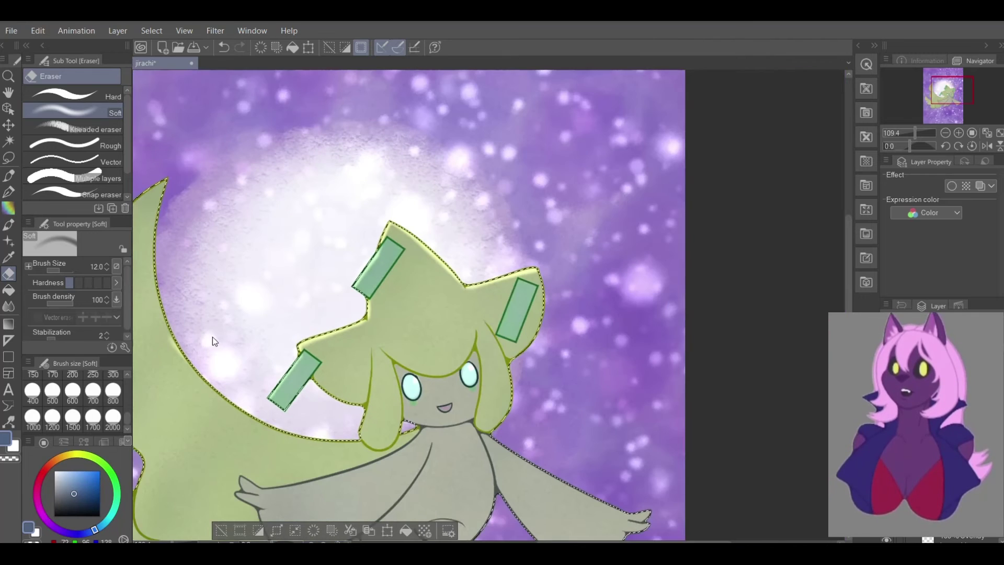
pyautogui.moveTo(943, 90); pyautogui.dragTo(941, 88)
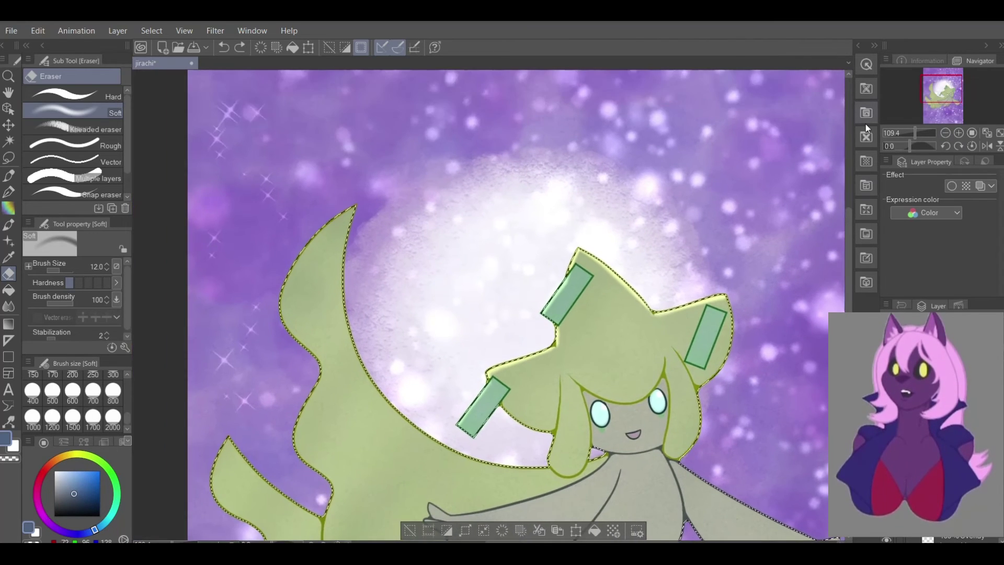
pyautogui.scroll(1, 348, 257)
pyautogui.moveTo(340, 344); pyautogui.dragTo(341, 208)
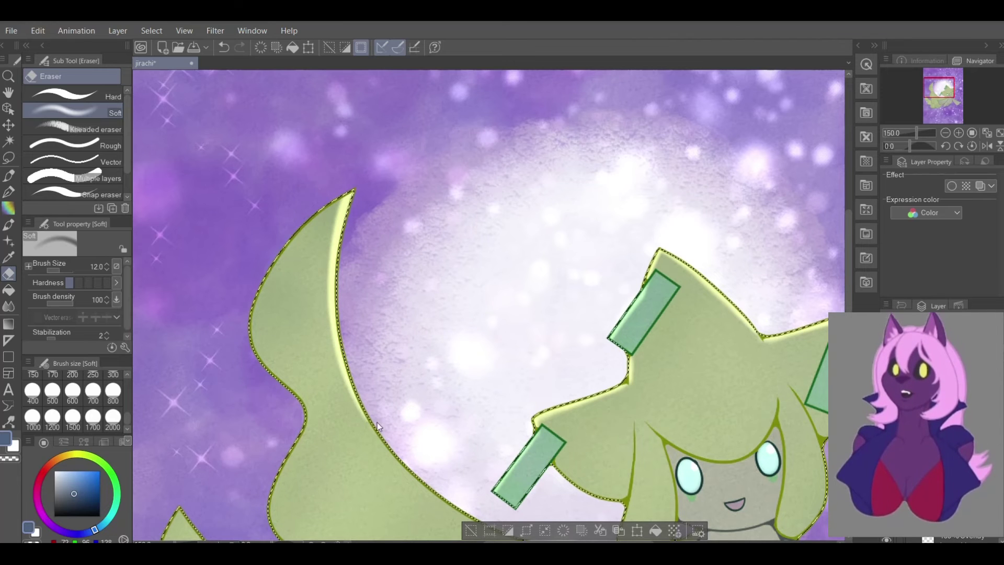
pyautogui.moveTo(944, 82); pyautogui.dragTo(944, 97)
pyautogui.scroll(1, 359, 304)
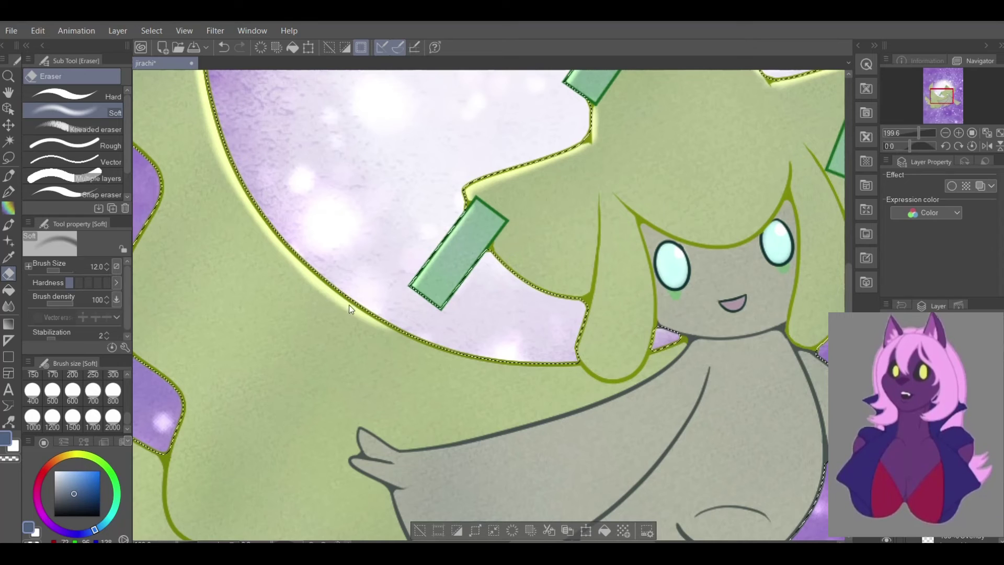
pyautogui.moveTo(366, 321)
pyautogui.mouseDown()
pyautogui.moveTo(428, 353)
pyautogui.moveTo(481, 370)
pyautogui.mouseUp()
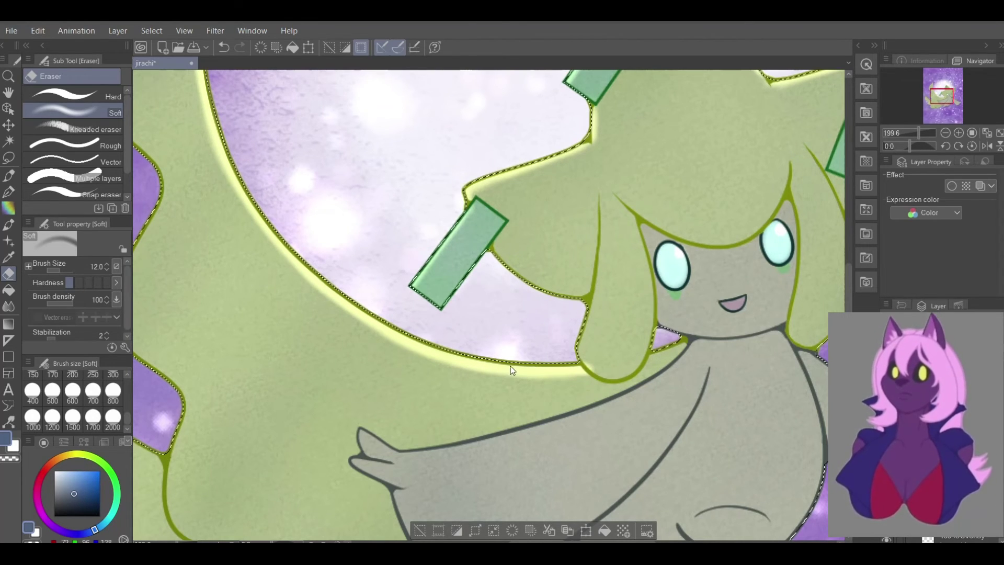
pyautogui.moveTo(582, 370); pyautogui.dragTo(534, 369)
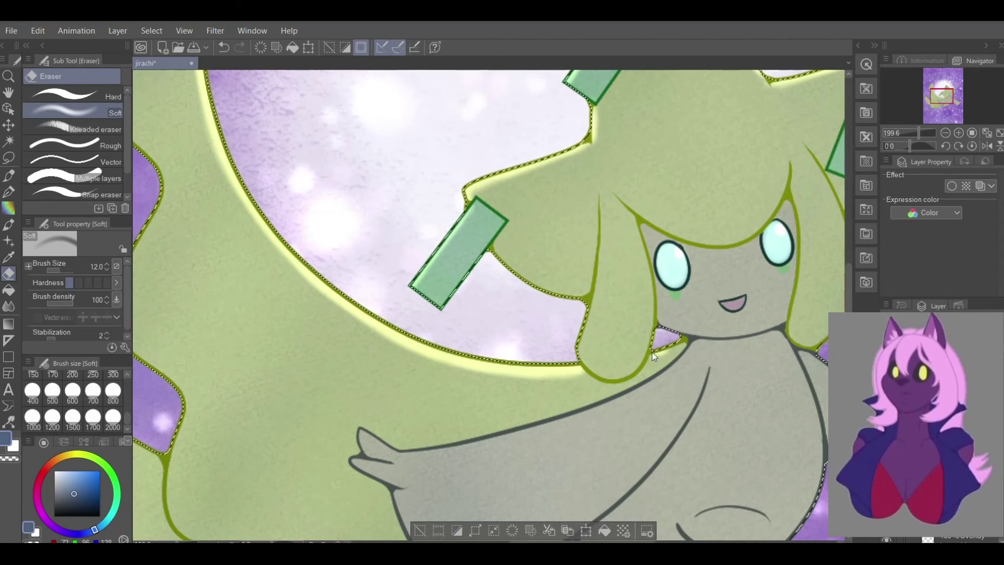
pyautogui.hotkey('ctrl', 'z')
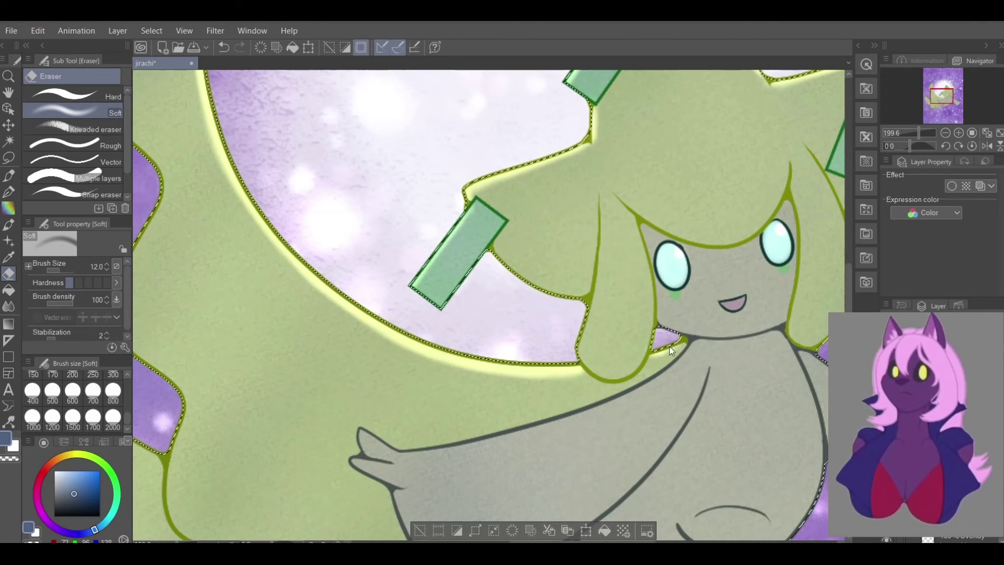
# Erase the shadow along the upper edge of the arm away from the tails and across its hand
pyautogui.scroll(-2, 698, 348)
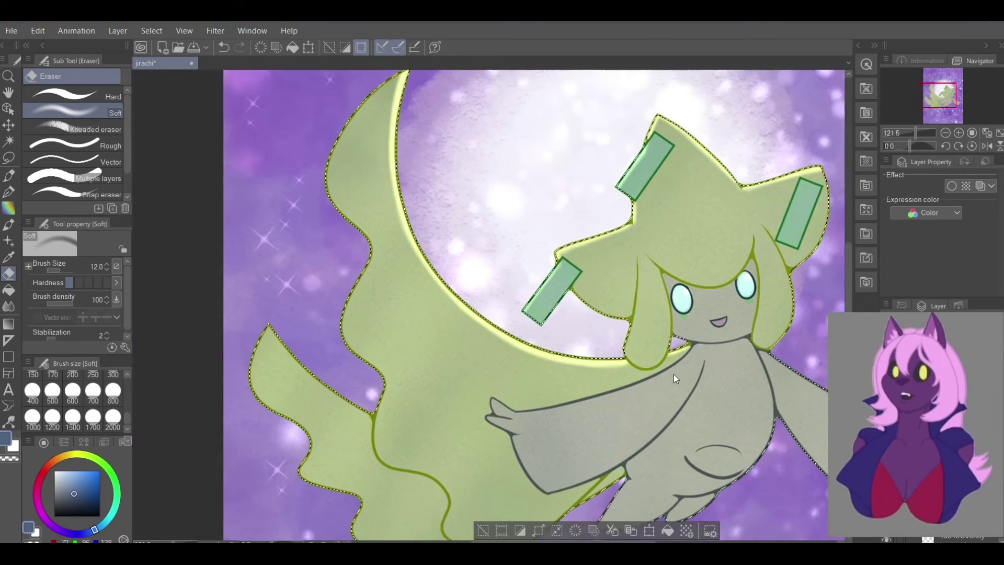
pyautogui.moveTo(957, 84); pyautogui.dragTo(953, 97)
pyautogui.scroll(3, 596, 380)
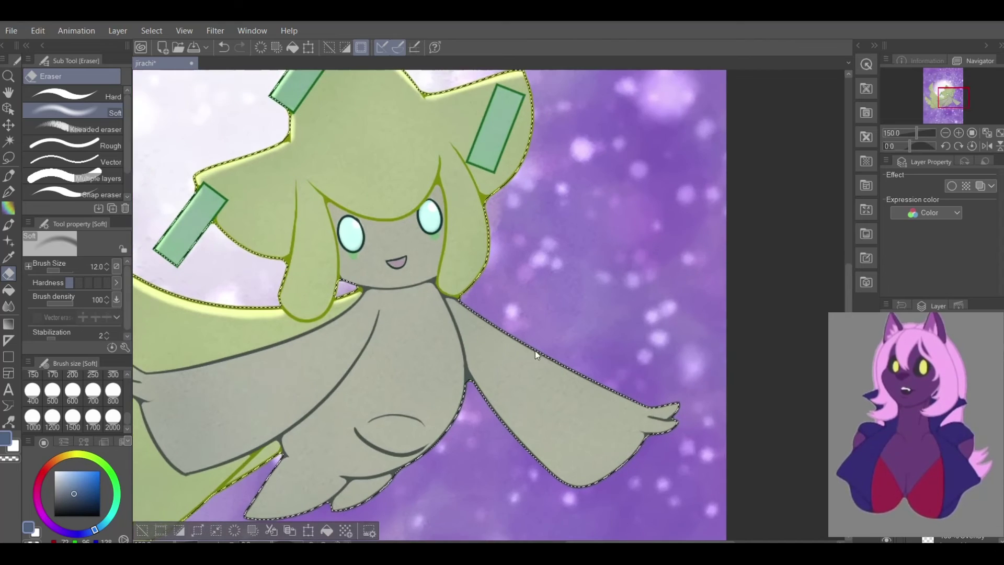
pyautogui.scroll(1, 439, 291)
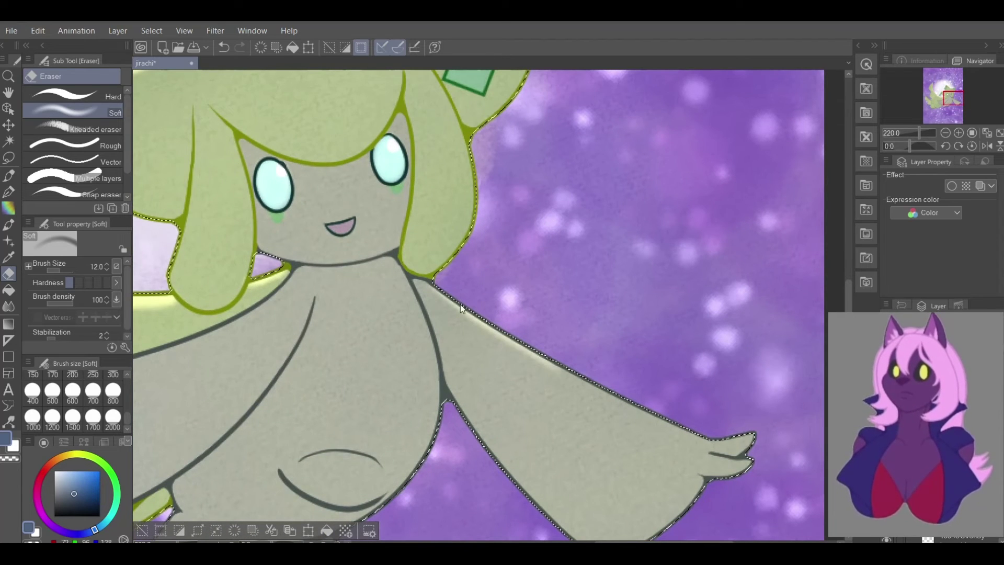
pyautogui.hotkey('ctrl', 'z')
pyautogui.moveTo(554, 365); pyautogui.dragTo(671, 428)
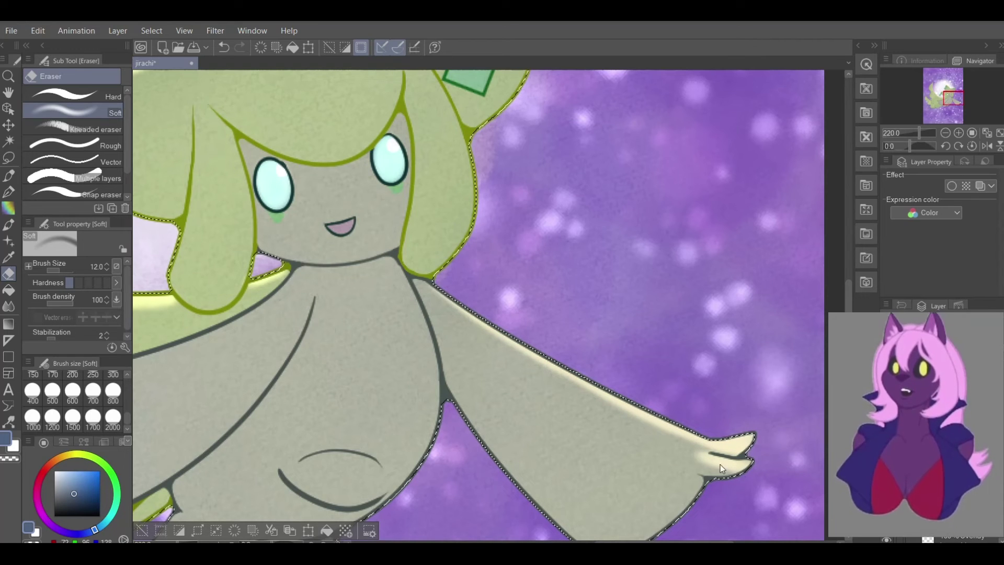
# Erase a soft rim of shadow along the underside and cuff of the same sleeve
pyautogui.scroll(-6, 742, 450)
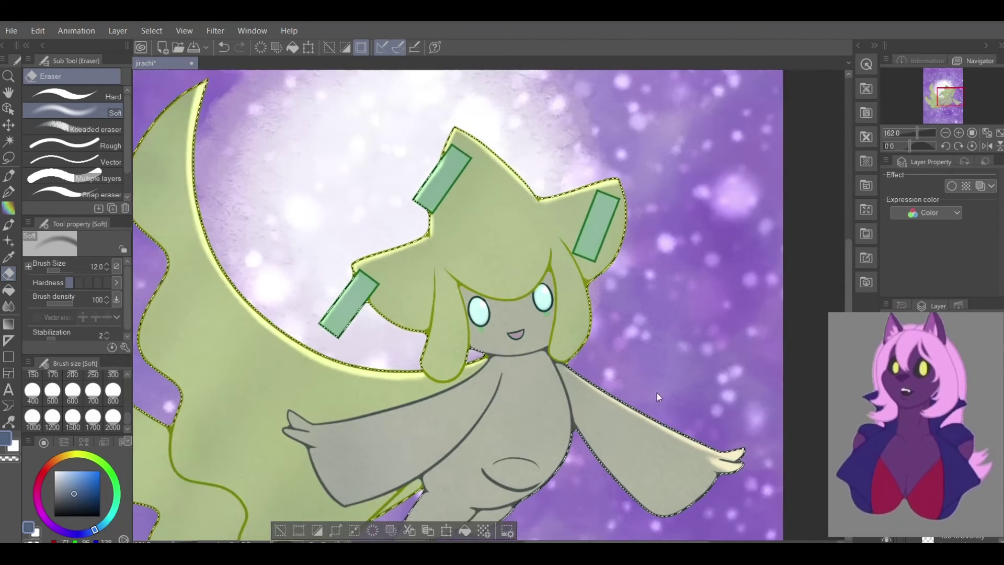
pyautogui.scroll(3, 635, 438)
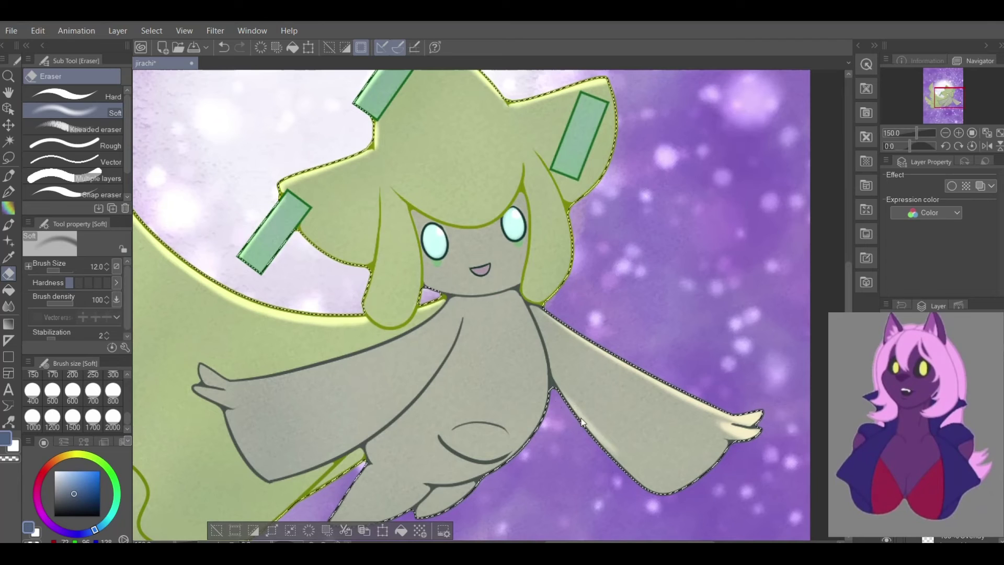
pyautogui.moveTo(605, 448); pyautogui.dragTo(657, 489)
pyautogui.scroll(5, 680, 493)
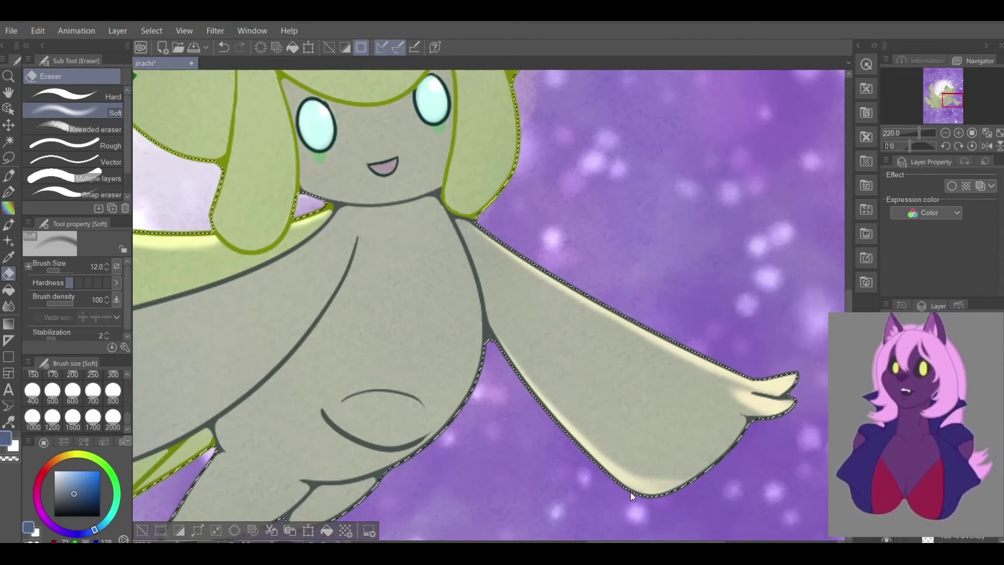
pyautogui.moveTo(662, 467)
pyautogui.mouseDown()
pyautogui.moveTo(531, 410)
pyautogui.moveTo(492, 341)
pyautogui.moveTo(589, 453)
pyautogui.mouseUp()
pyautogui.moveTo(509, 360); pyautogui.dragTo(593, 458)
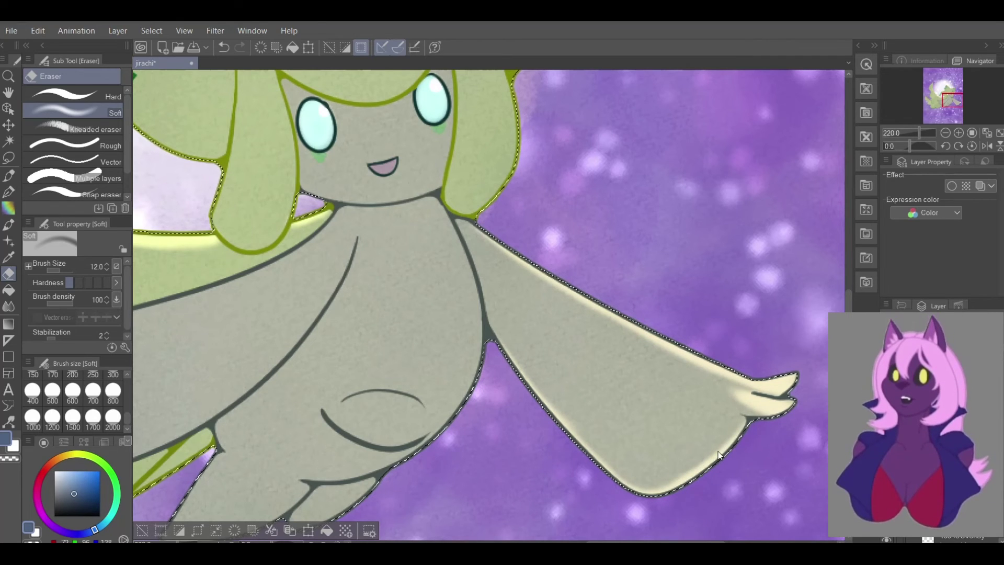
# Erase thin rims of shadow along the belly, both feet and the strip of tail beneath the near arm
pyautogui.moveTo(480, 348); pyautogui.dragTo(661, 205)
pyautogui.hotkey('ctrl', 'z')
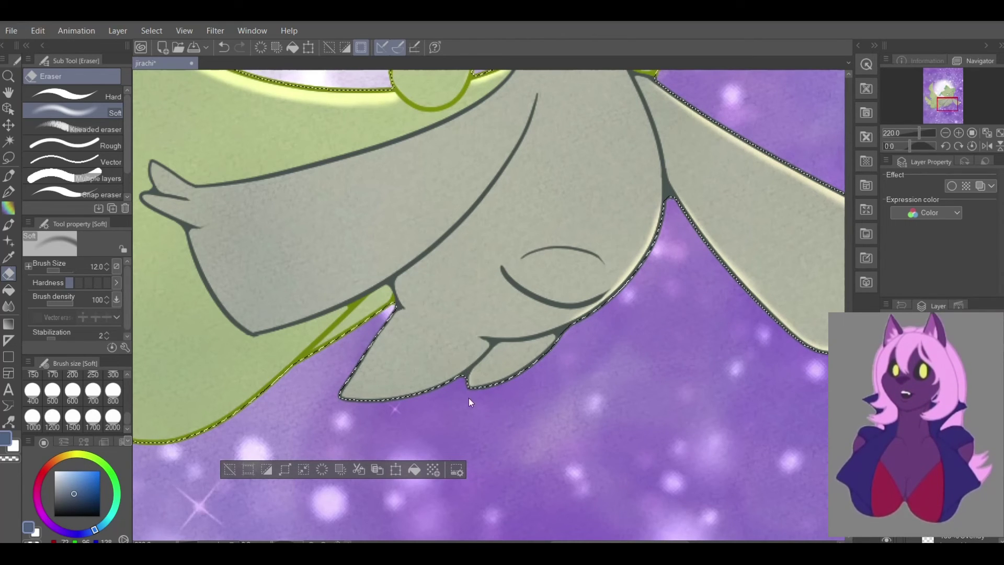
pyautogui.moveTo(468, 387)
pyautogui.mouseDown()
pyautogui.moveTo(535, 359)
pyautogui.moveTo(484, 387)
pyautogui.mouseUp()
pyautogui.moveTo(946, 104); pyautogui.dragTo(939, 106)
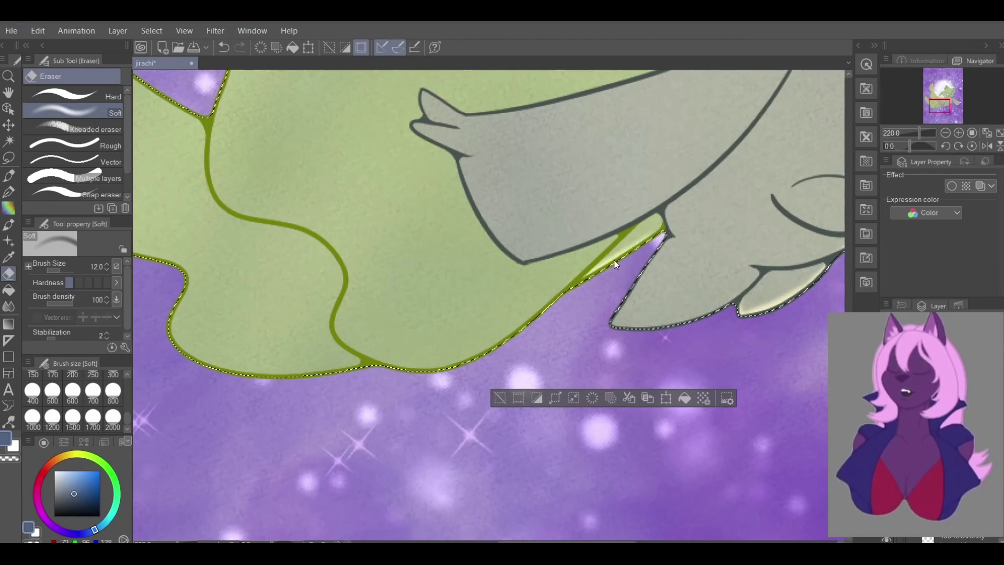
pyautogui.moveTo(623, 277); pyautogui.dragTo(669, 237)
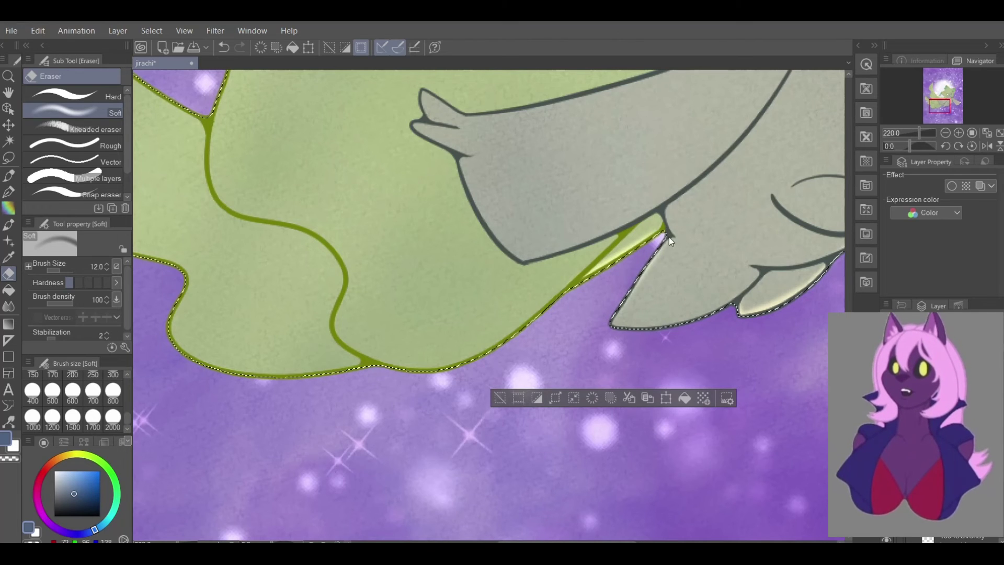
pyautogui.moveTo(610, 326); pyautogui.dragTo(720, 310)
pyautogui.scroll(-4, 615, 253)
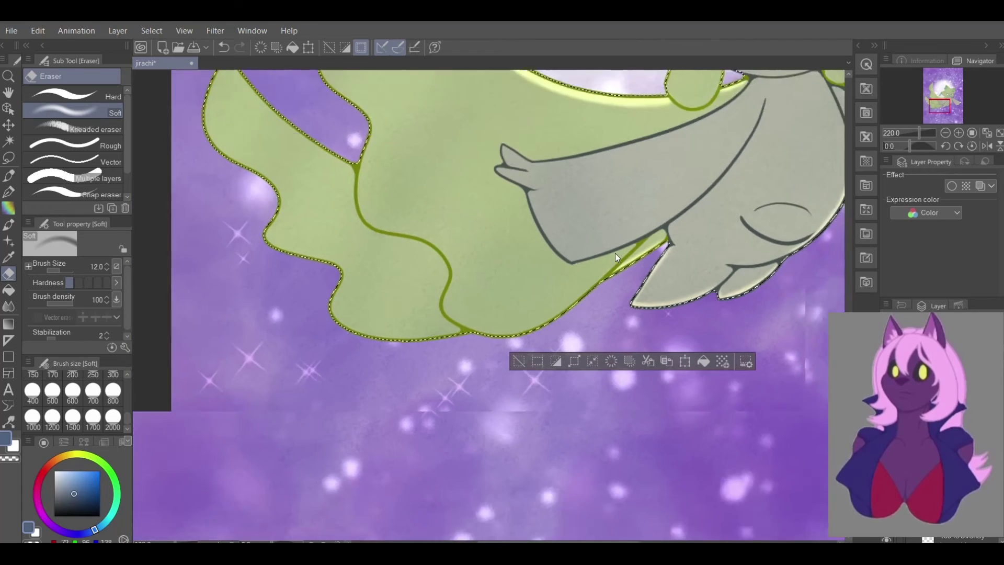
pyautogui.moveTo(937, 121); pyautogui.dragTo(937, 81)
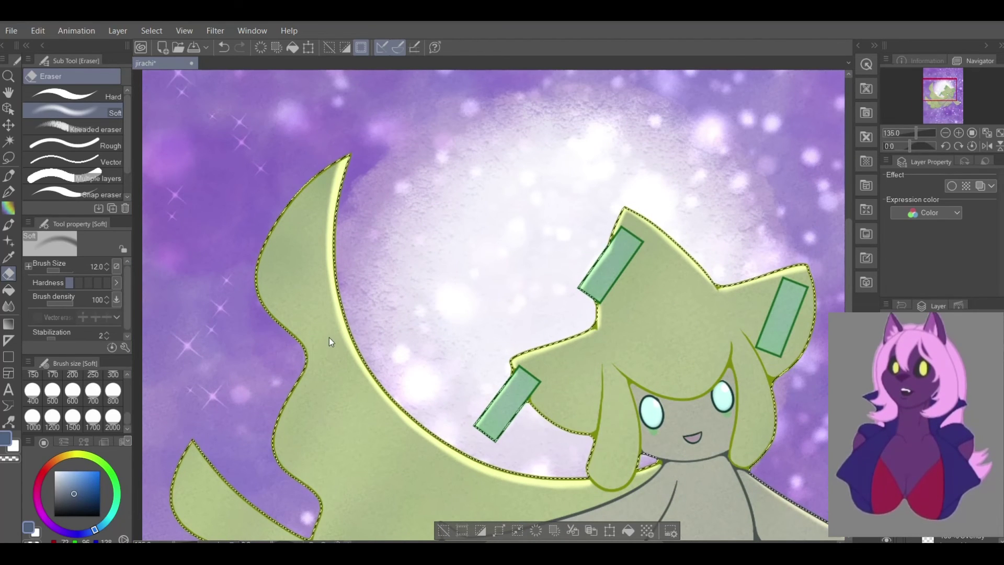
pyautogui.scroll(-2, 344, 365)
pyautogui.scroll(-1, 343, 352)
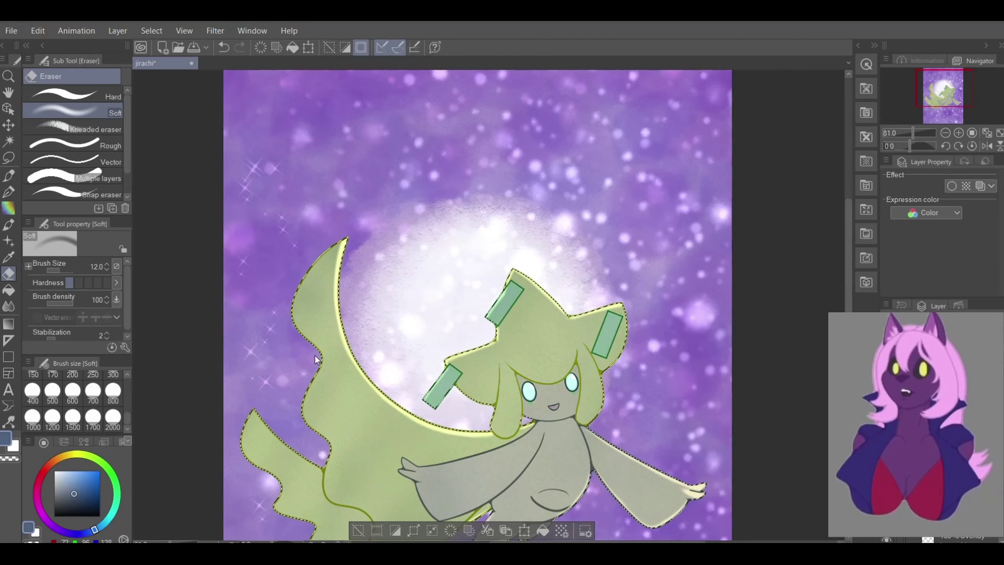
# Erase a soft rim of shadow along the small tail's upper edge facing the moon glow
pyautogui.moveTo(941, 90); pyautogui.dragTo(942, 98)
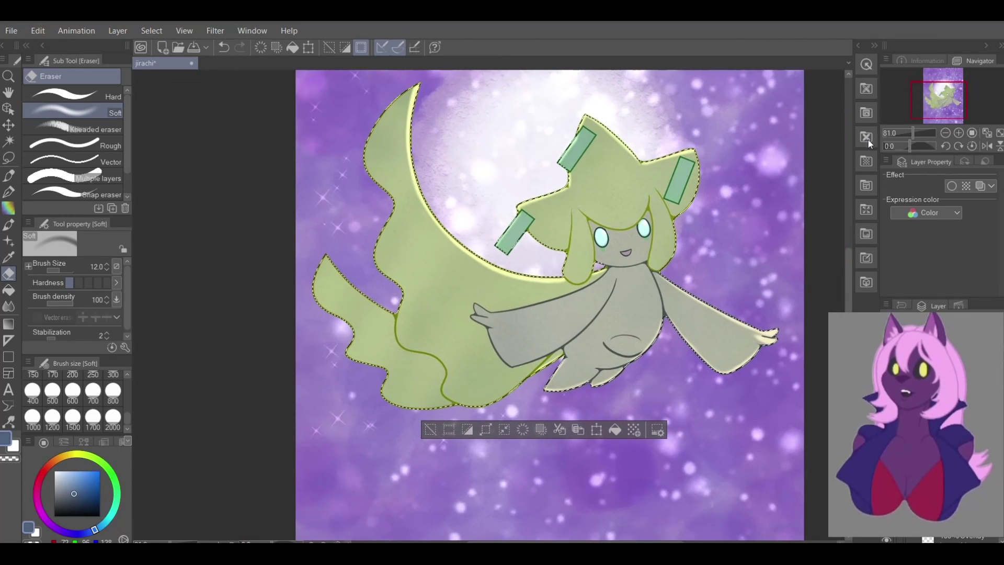
pyautogui.scroll(3, 322, 296)
pyautogui.scroll(2, 321, 229)
pyautogui.moveTo(313, 199)
pyautogui.mouseDown()
pyautogui.moveTo(362, 258)
pyautogui.moveTo(334, 222)
pyautogui.moveTo(352, 254)
pyautogui.moveTo(445, 325)
pyautogui.moveTo(384, 287)
pyautogui.moveTo(504, 366)
pyautogui.mouseUp()
pyautogui.scroll(-1, 463, 270)
pyautogui.scroll(-5, 463, 265)
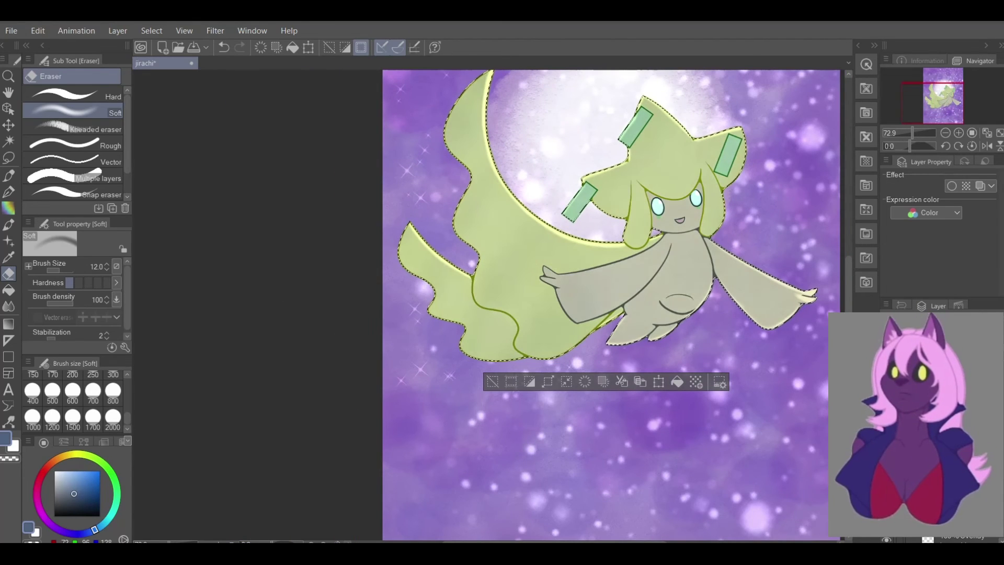
pyautogui.scroll(-1, 667, 296)
pyautogui.moveTo(949, 93); pyautogui.dragTo(959, 87)
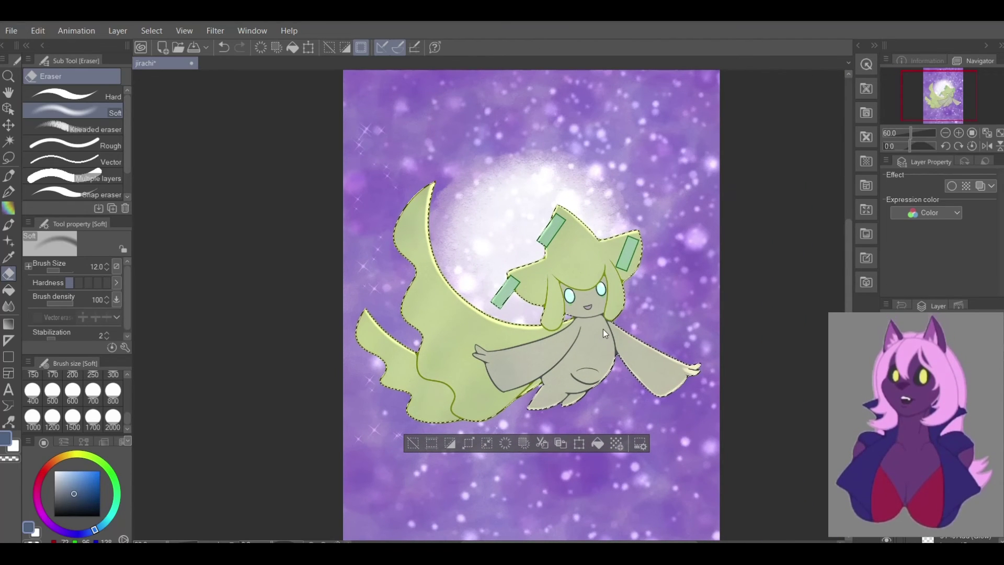
# Try a muted teal Wet wash glow at brush size 70 over the eye nearer the tails
pyautogui.scroll(2, 603, 328)
pyautogui.scroll(1, 584, 299)
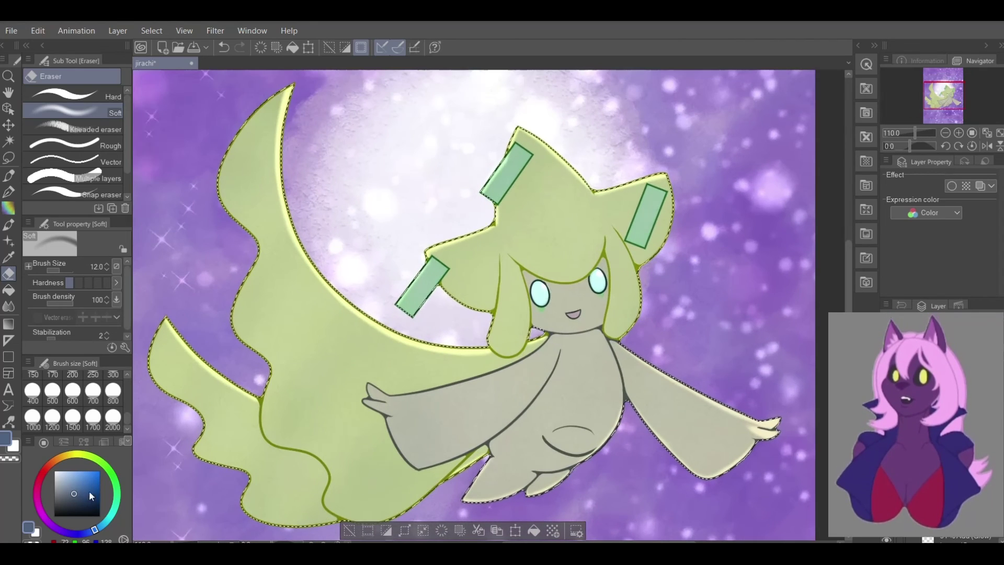
pyautogui.click(108, 519)
pyautogui.press('b')
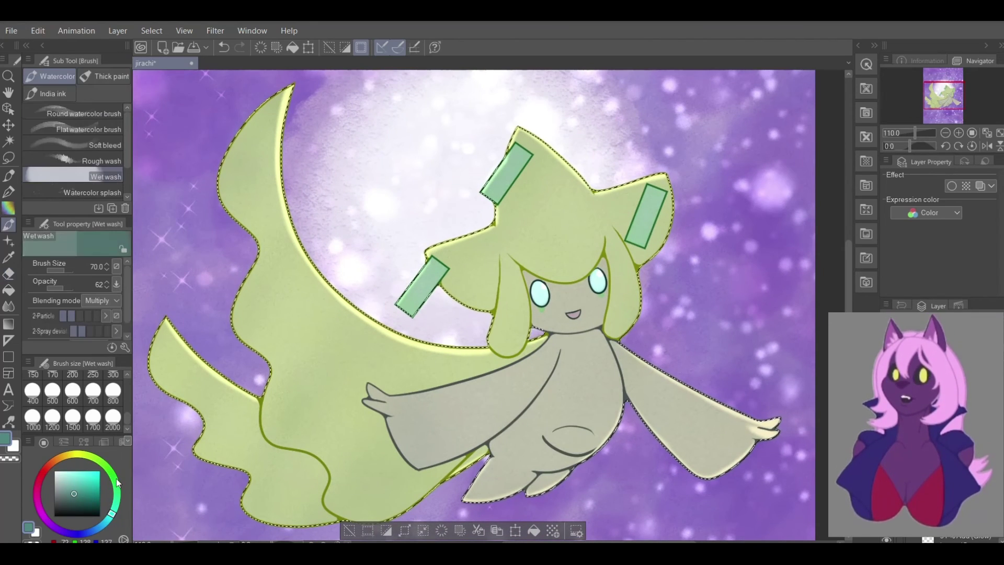
pyautogui.scroll(4, 550, 284)
pyautogui.moveTo(507, 251); pyautogui.dragTo(546, 291)
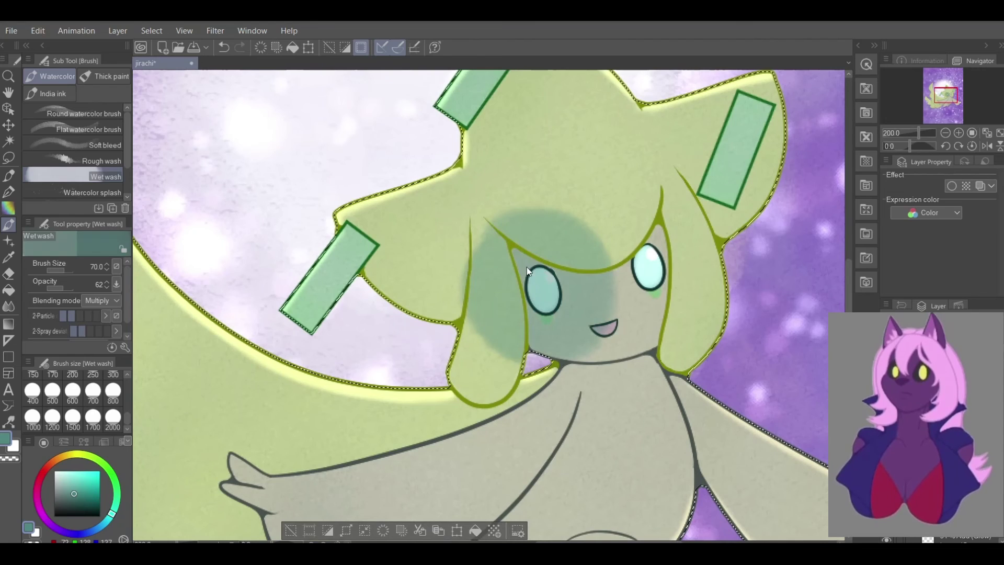
pyautogui.hotkey('ctrl', 'z')
# Paint a bright cyan glow around both eyes with the Wet wash brush at size 30, using Add (Glow) blending
pyautogui.click(95, 471)
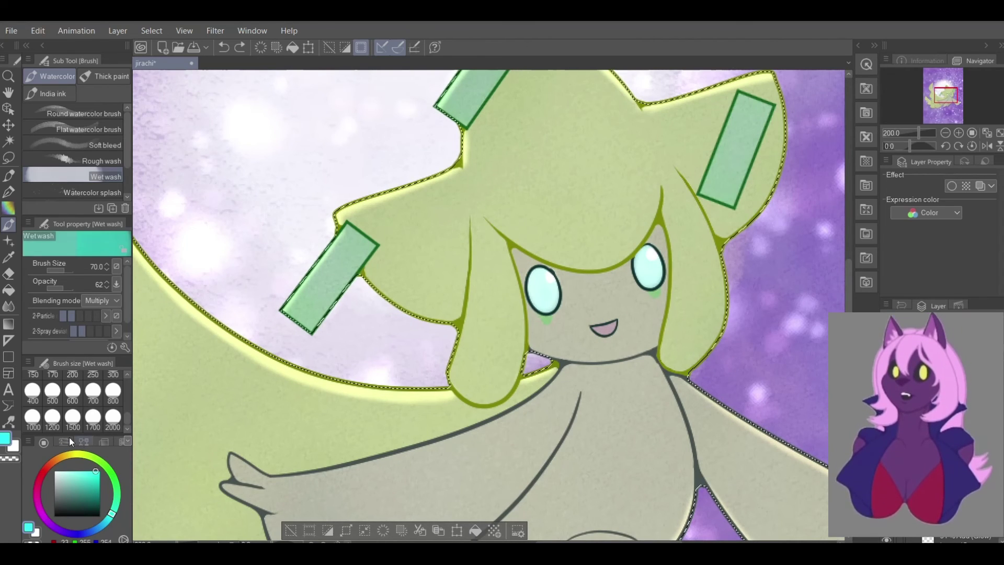
pyautogui.scroll(3, 126, 408)
pyautogui.scroll(1, 129, 413)
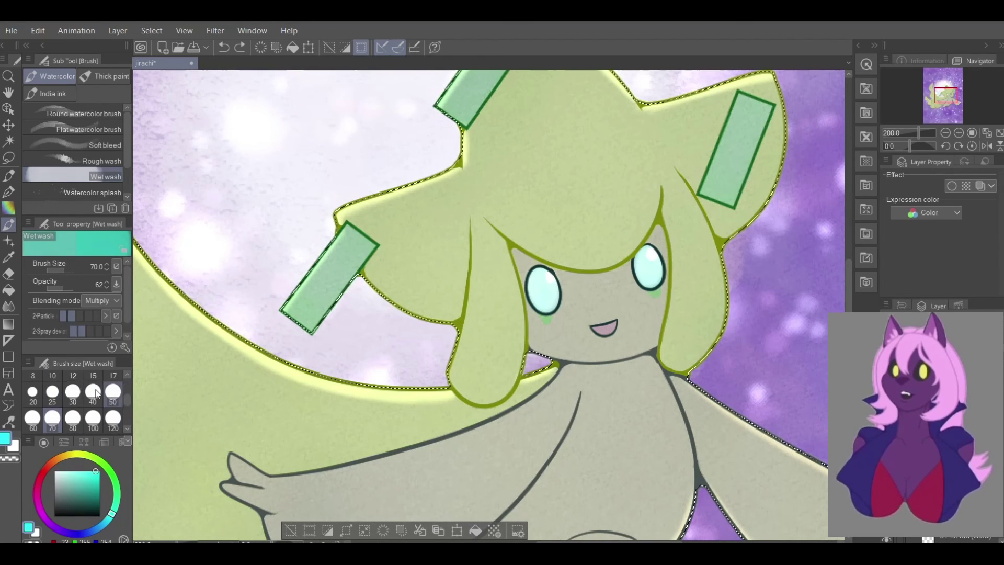
pyautogui.click(73, 392)
pyautogui.moveTo(523, 314); pyautogui.dragTo(536, 272)
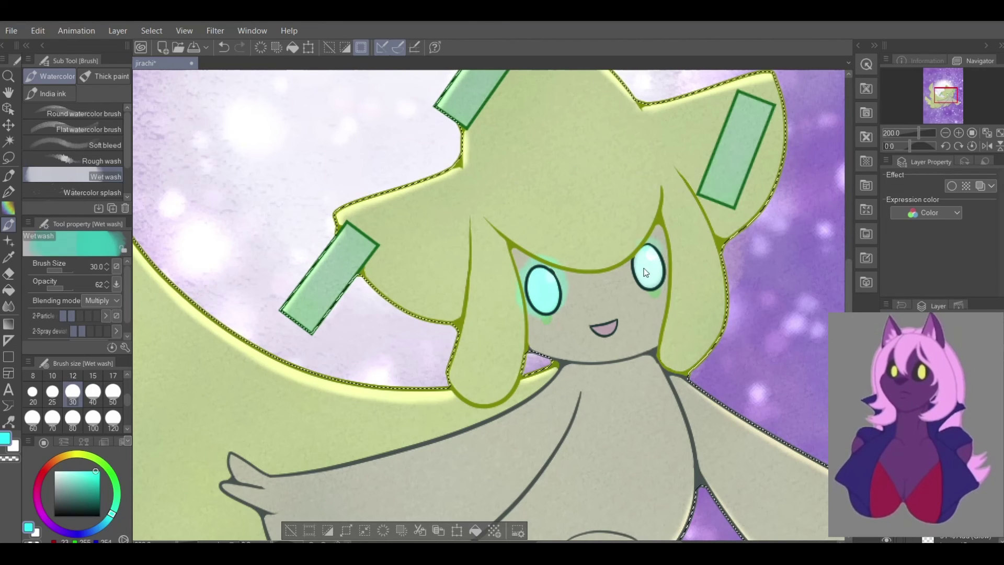
pyautogui.moveTo(646, 266); pyautogui.dragTo(674, 261)
pyautogui.click(930, 318)
pyautogui.click(936, 158)
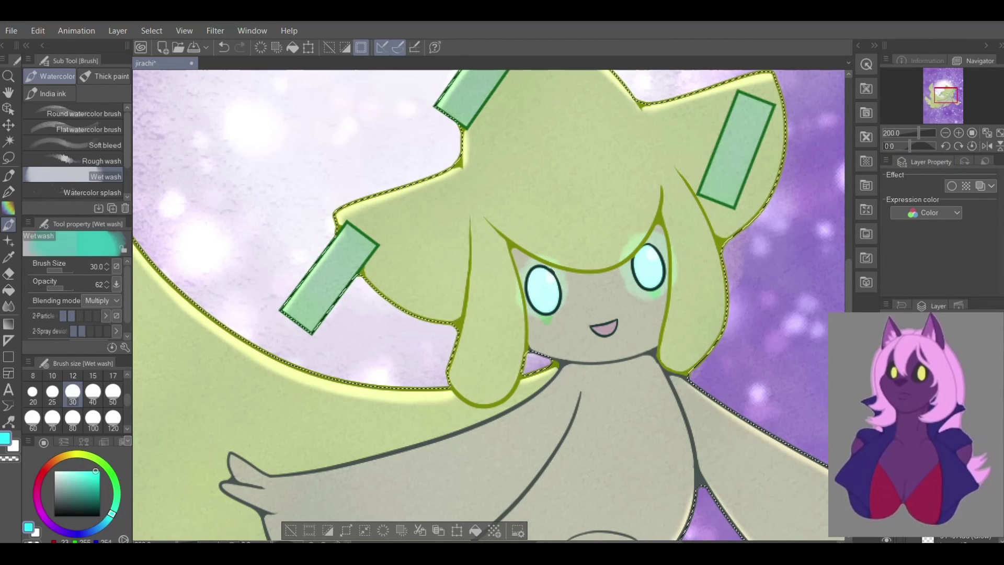
# Erase the cyan glow around both eyes with the Soft eraser
pyautogui.press('e')
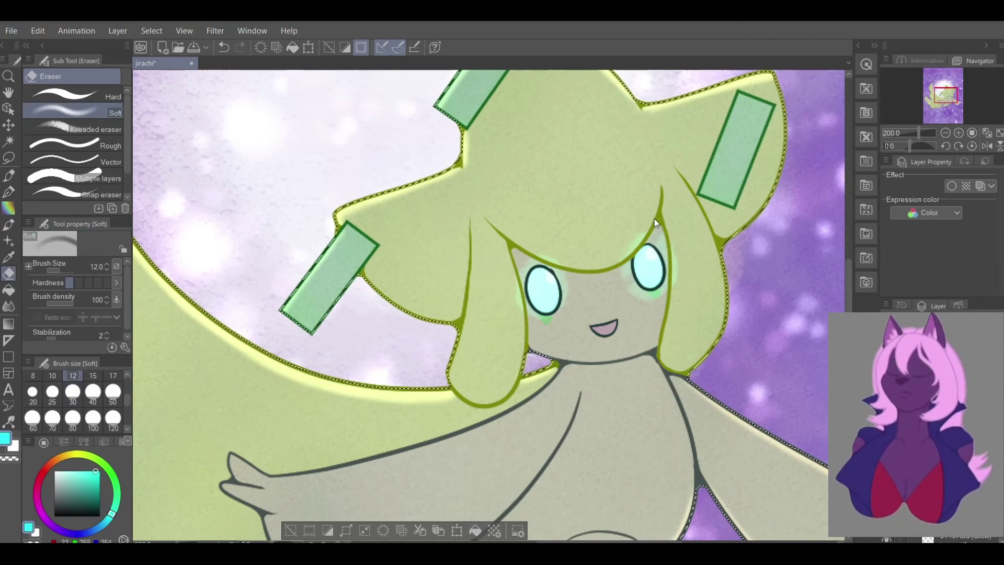
pyautogui.moveTo(666, 257); pyautogui.dragTo(657, 301)
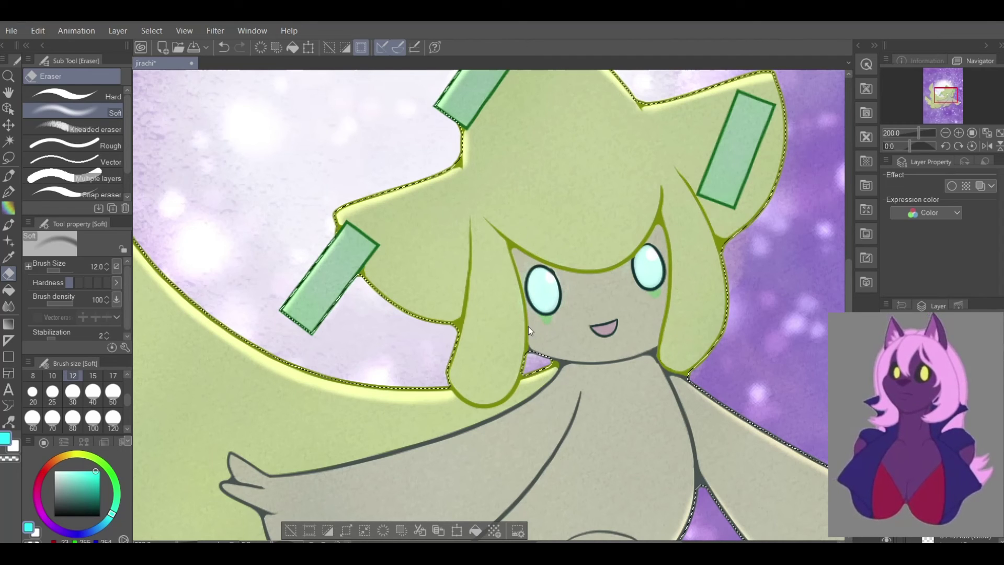
pyautogui.scroll(-5, 546, 243)
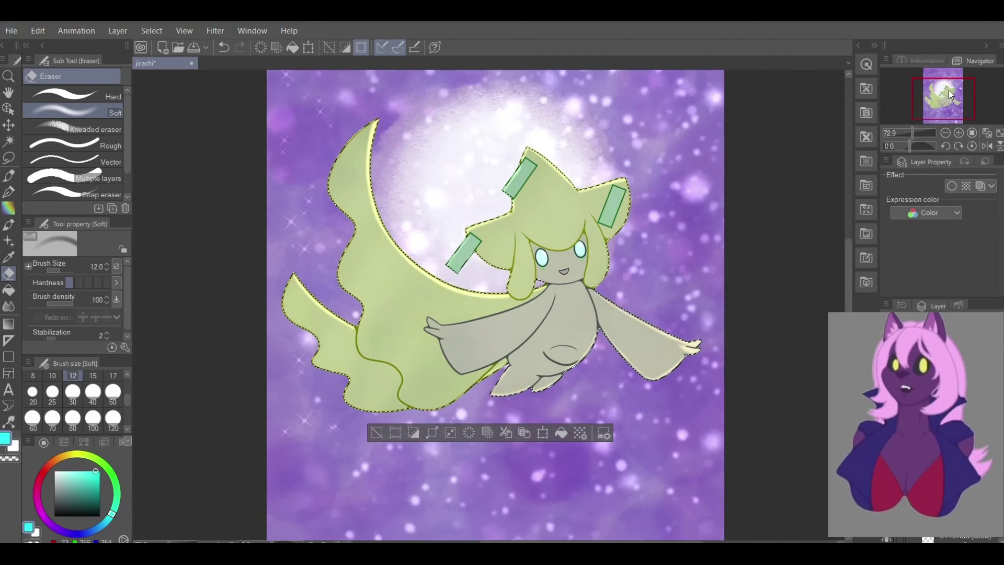
# Invert the selection to cover the background instead of the character and choose white as the paint colour
pyautogui.click(948, 84)
pyautogui.moveTo(946, 81); pyautogui.dragTo(947, 83)
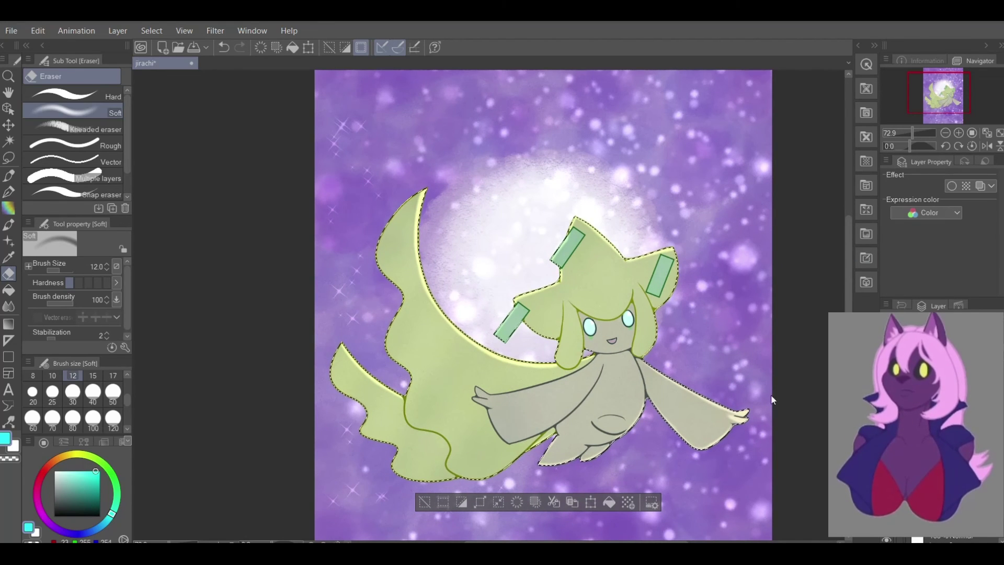
pyautogui.scroll(-2, 772, 399)
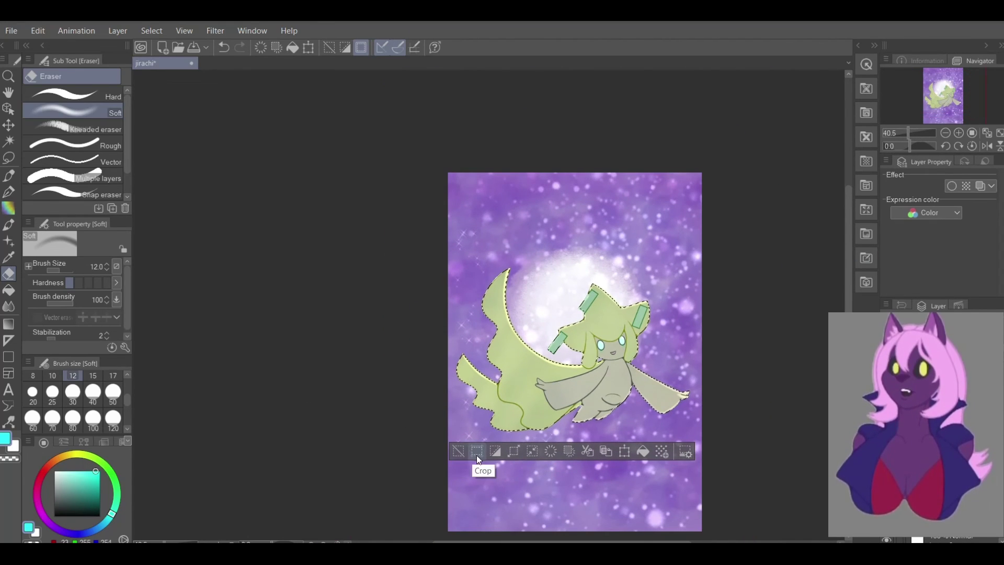
pyautogui.click(495, 451)
pyautogui.click(54, 471)
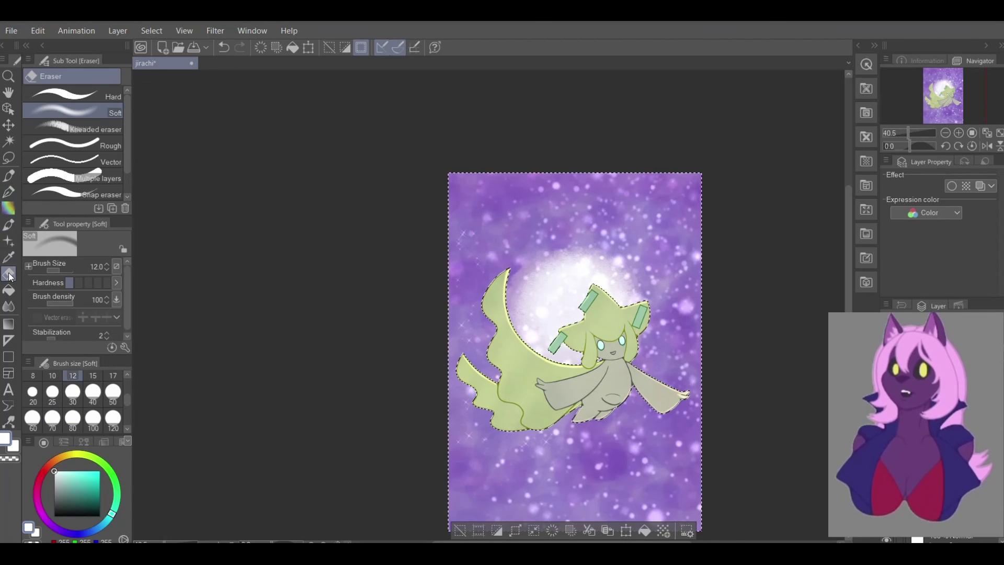
# Paint a solid white glow over the moon behind the character with the Paint and apply brush at size 120
pyautogui.click(9, 228)
pyautogui.click(10, 237)
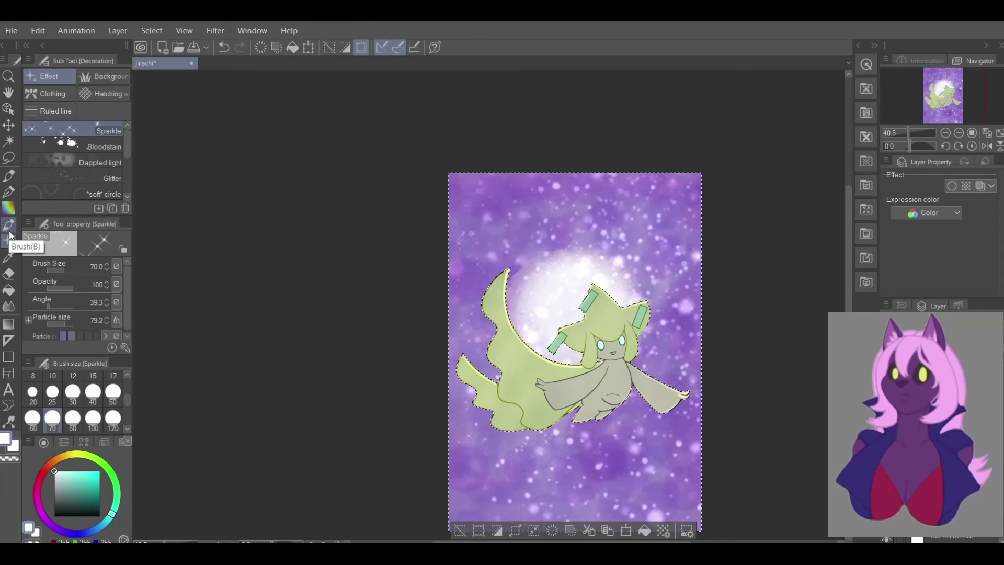
pyautogui.click(10, 227)
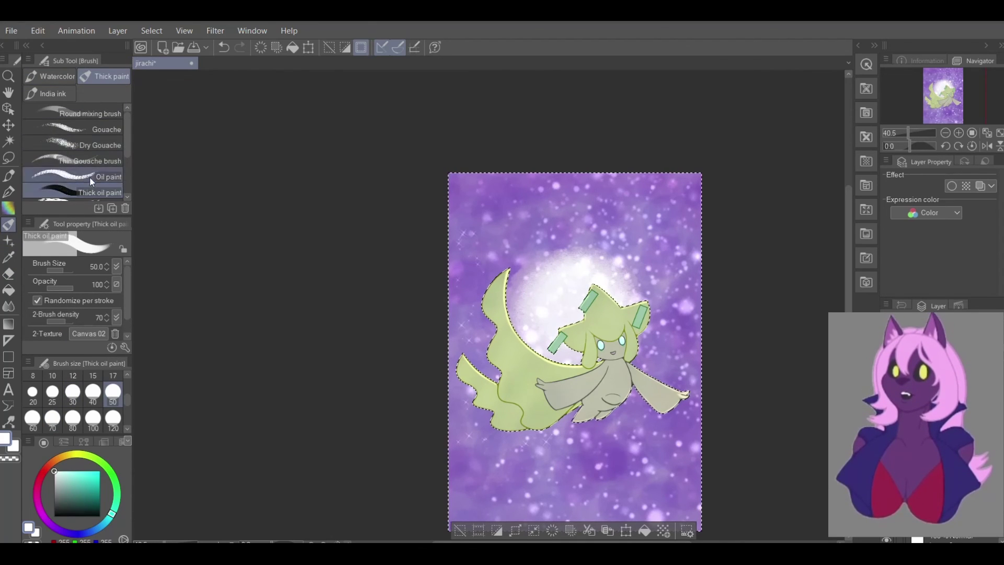
pyautogui.moveTo(125, 146); pyautogui.dragTo(125, 169)
pyautogui.click(69, 174)
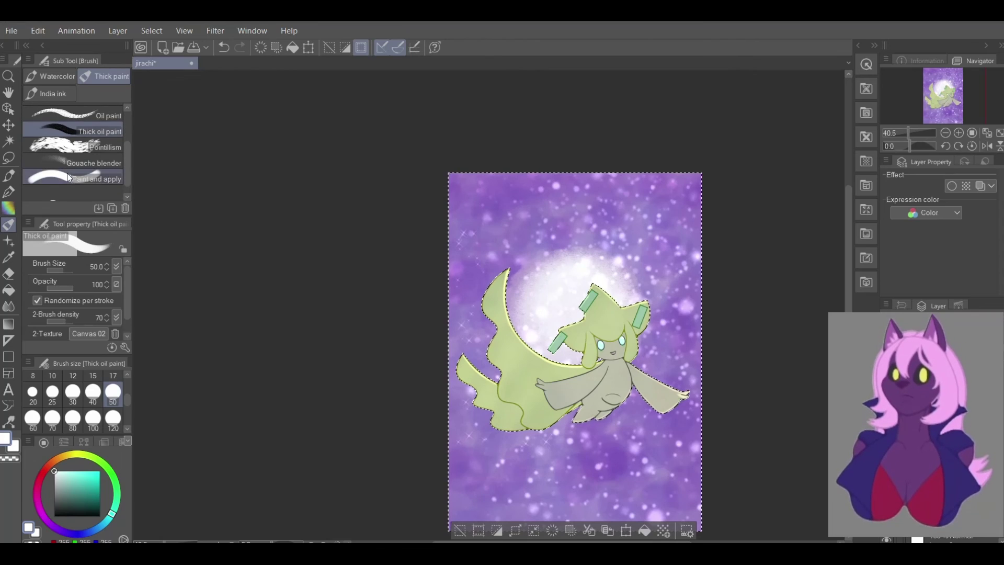
pyautogui.click(112, 421)
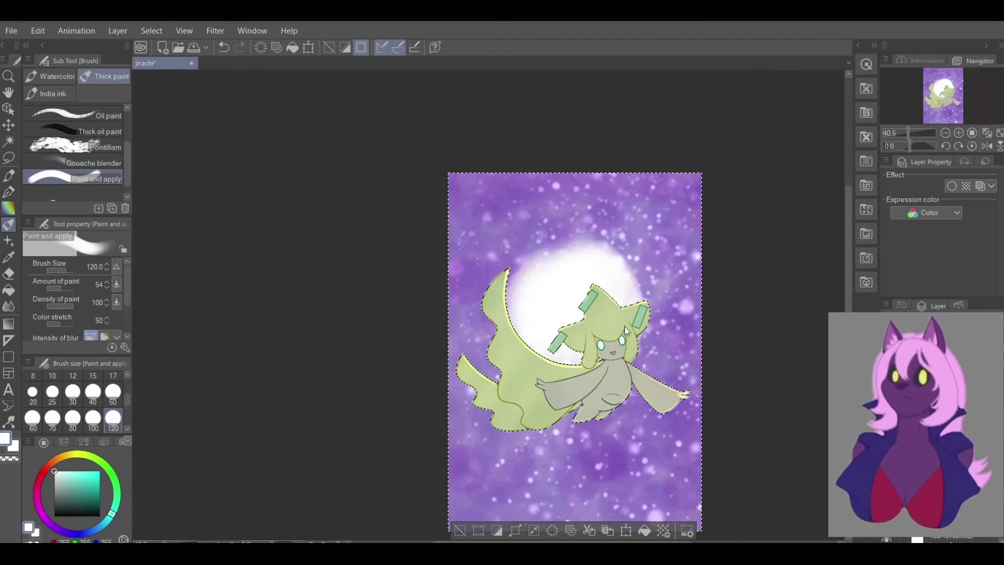
# Compare Soft light and Overlay blending on the white moon glow layer and settle on Add (Glow)
pyautogui.click(931, 320)
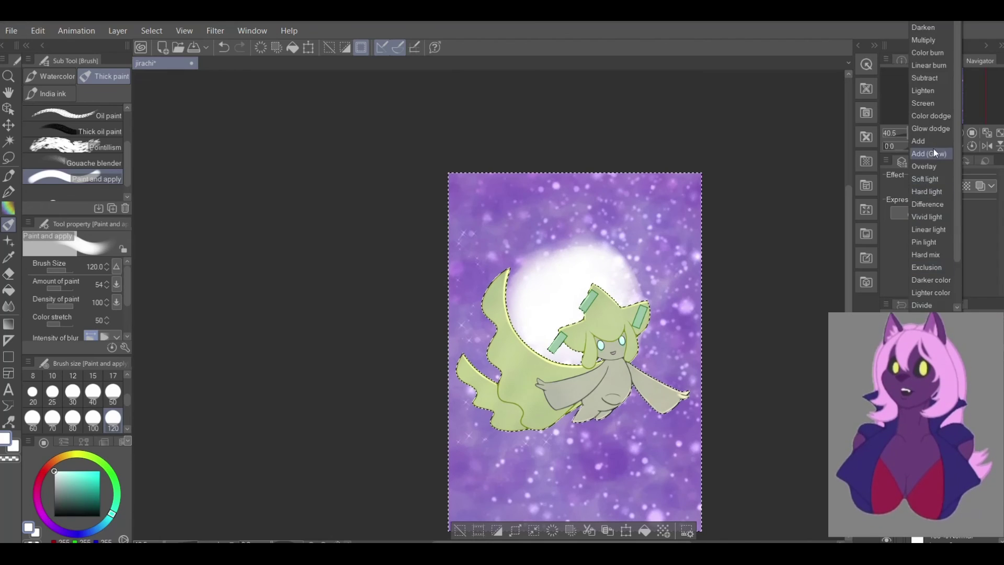
pyautogui.click(927, 178)
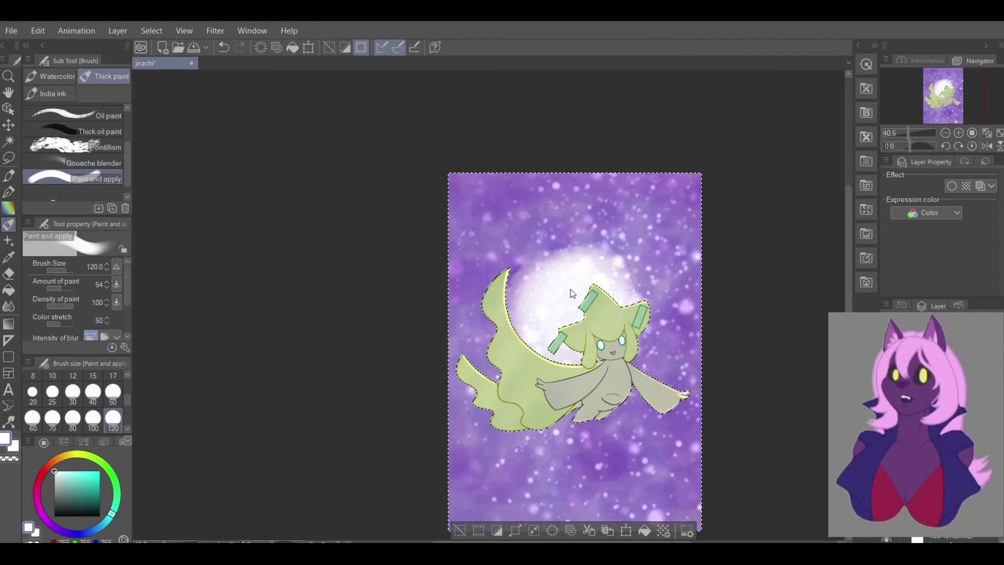
pyautogui.click(931, 320)
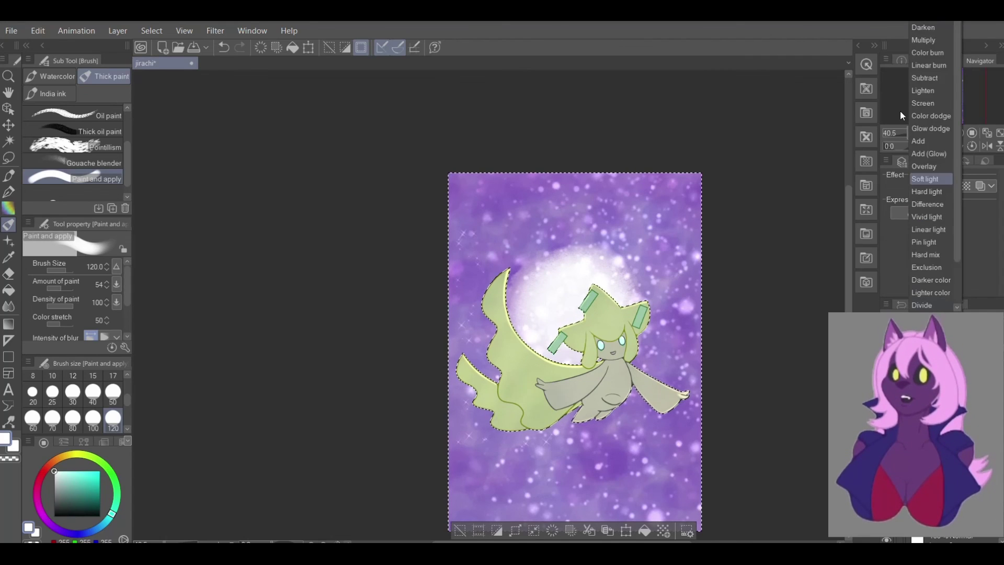
pyautogui.click(927, 170)
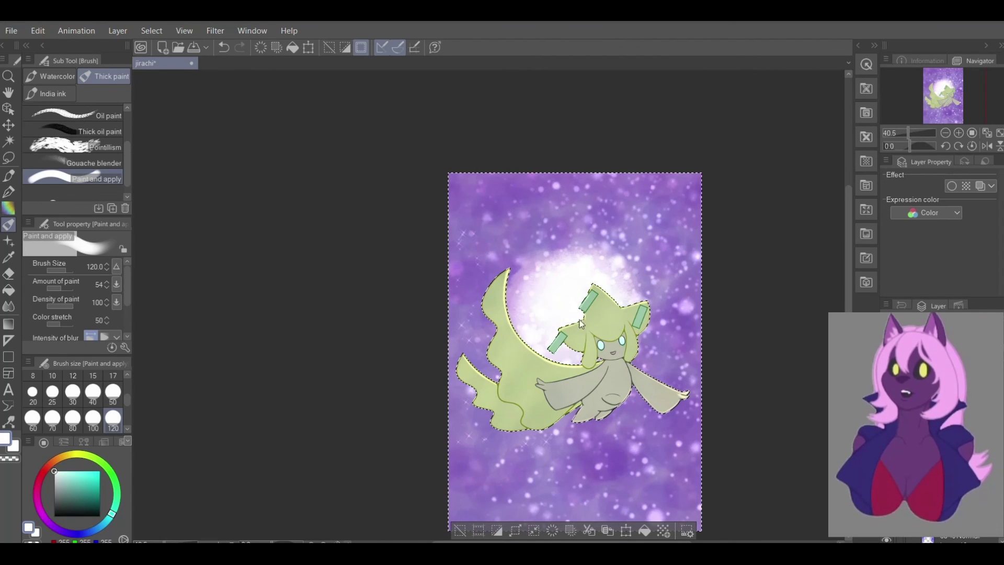
pyautogui.click(931, 320)
pyautogui.click(921, 156)
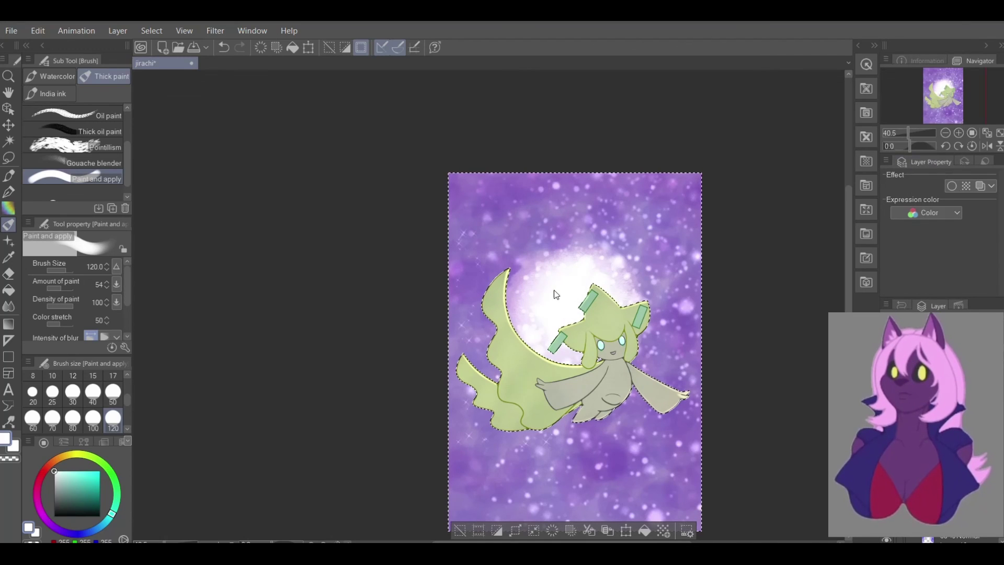
# Examine the brightened moon glow and the character's line art across the whole illustration and up close
pyautogui.scroll(-1, 618, 248)
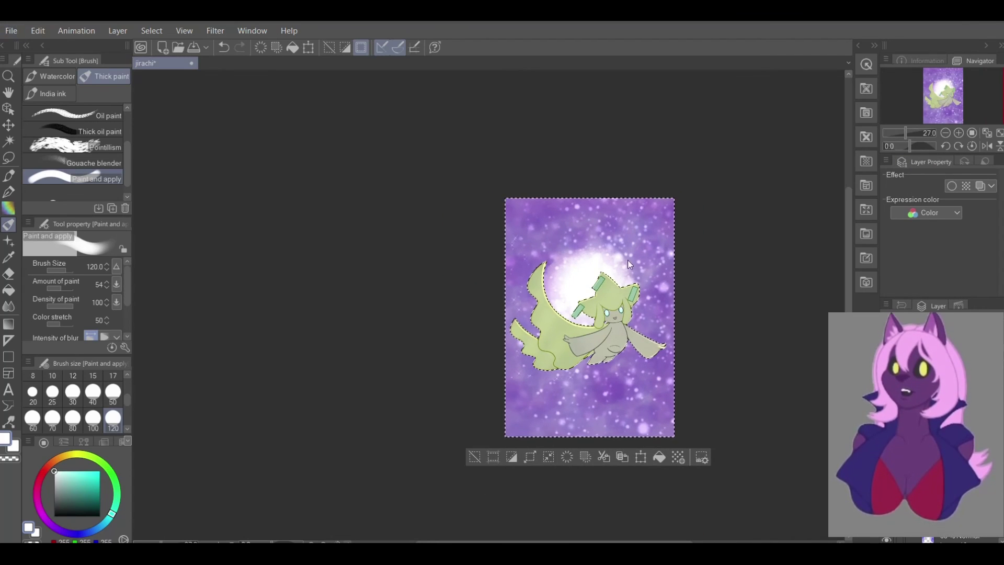
pyautogui.moveTo(943, 95); pyautogui.dragTo(949, 93)
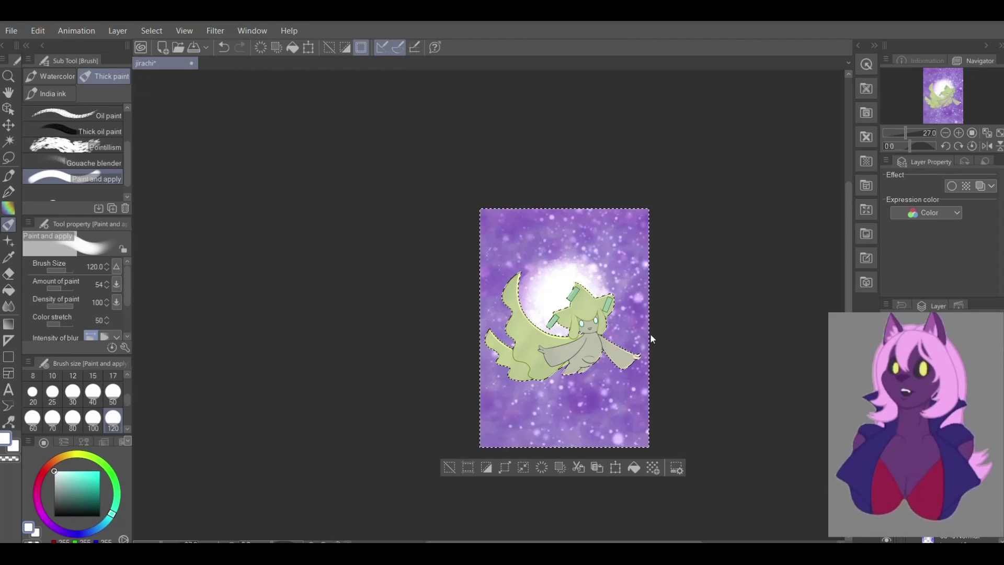
pyautogui.scroll(1, 647, 344)
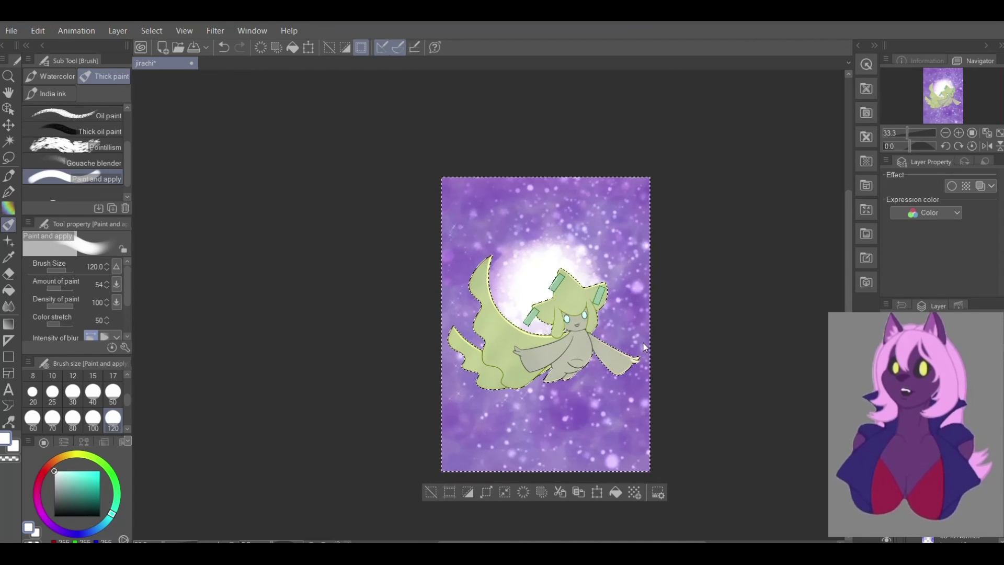
pyautogui.scroll(2, 637, 359)
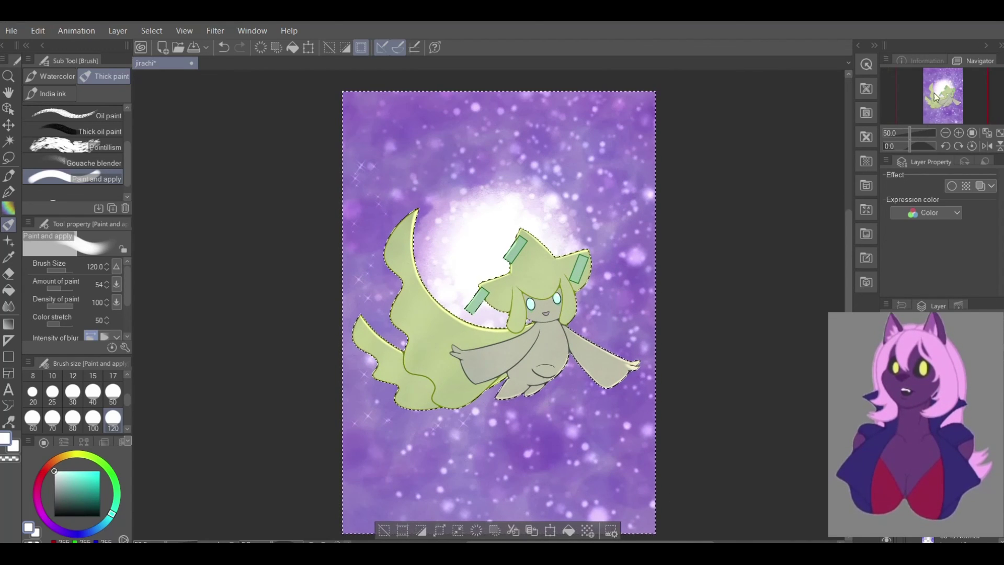
pyautogui.scroll(1, 637, 359)
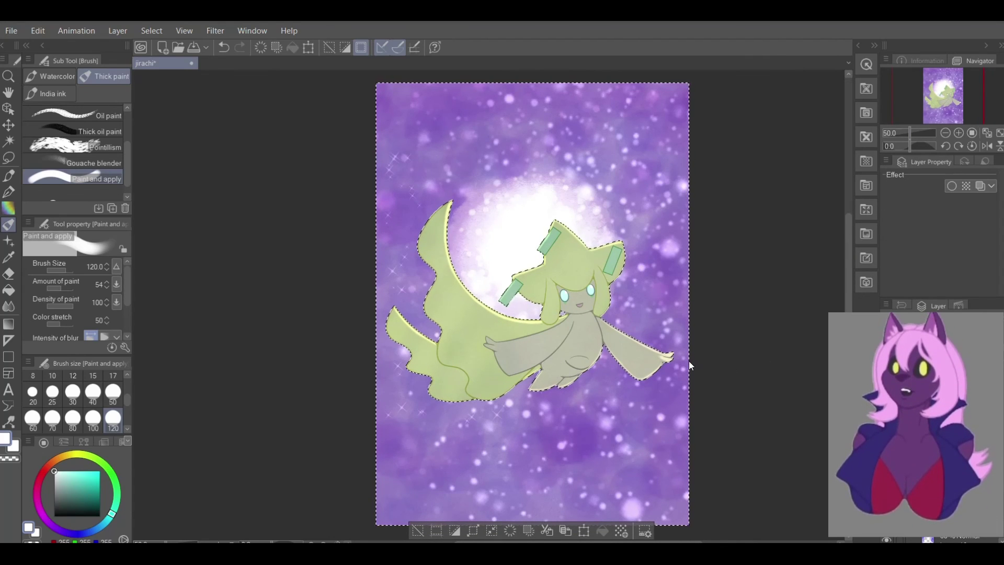
pyautogui.scroll(1, 650, 390)
pyautogui.scroll(4, 555, 333)
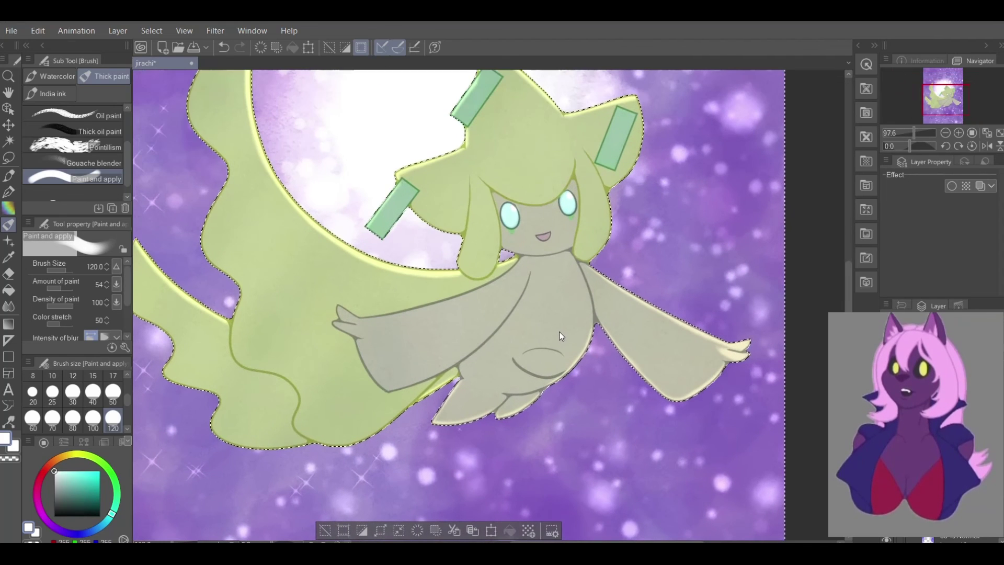
pyautogui.scroll(-2, 563, 334)
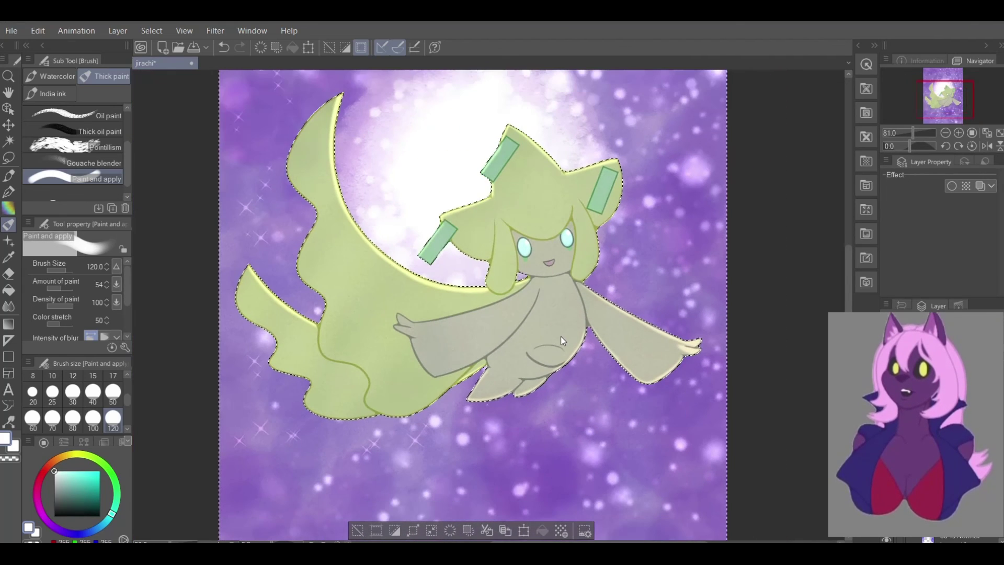
# Clear the selection and choose black with the Turnip pen at size 6 for signing above the character's outstretched arm
pyautogui.hotkey('ctrl', 'd')
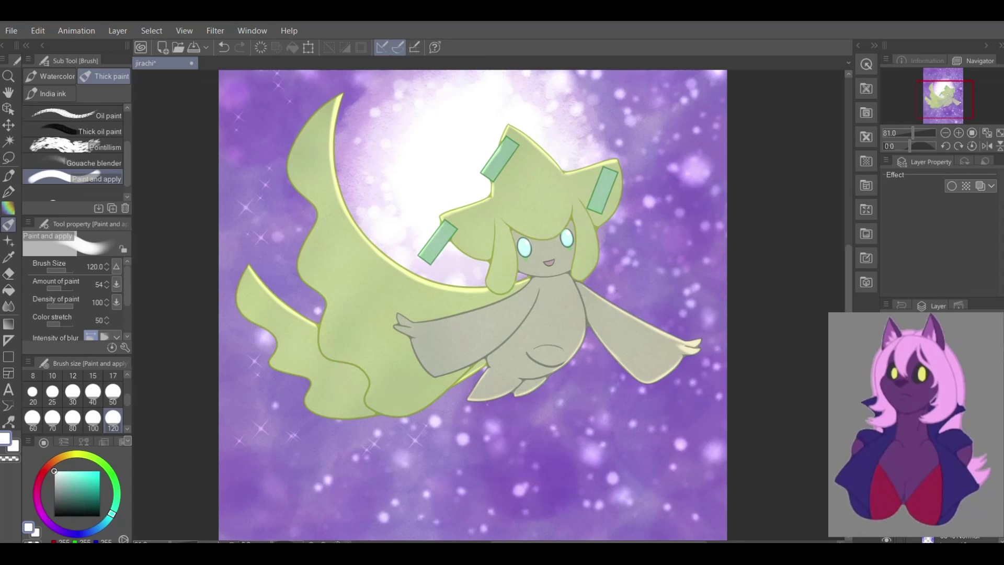
pyautogui.click(54, 515)
pyautogui.click(52, 375)
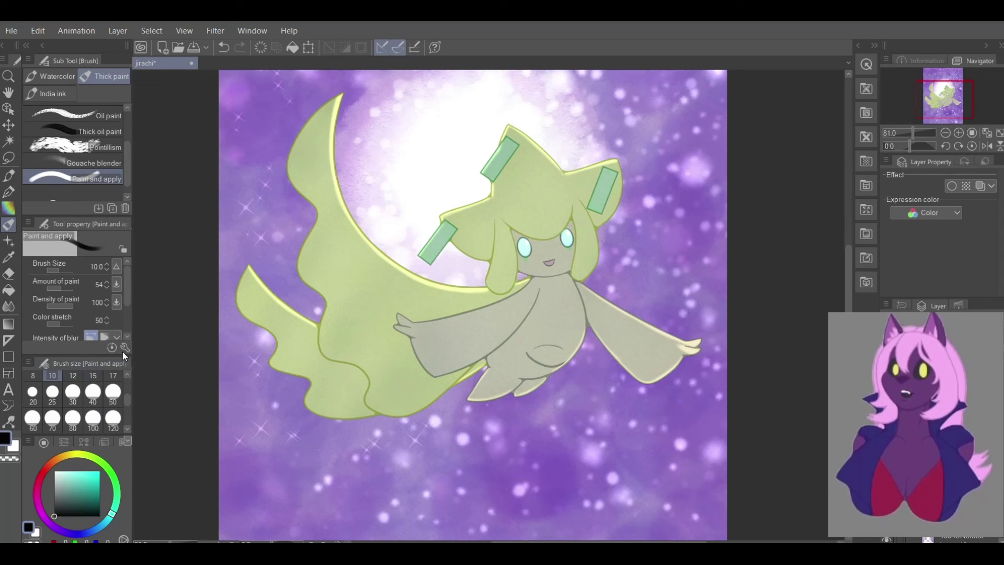
pyautogui.click(8, 191)
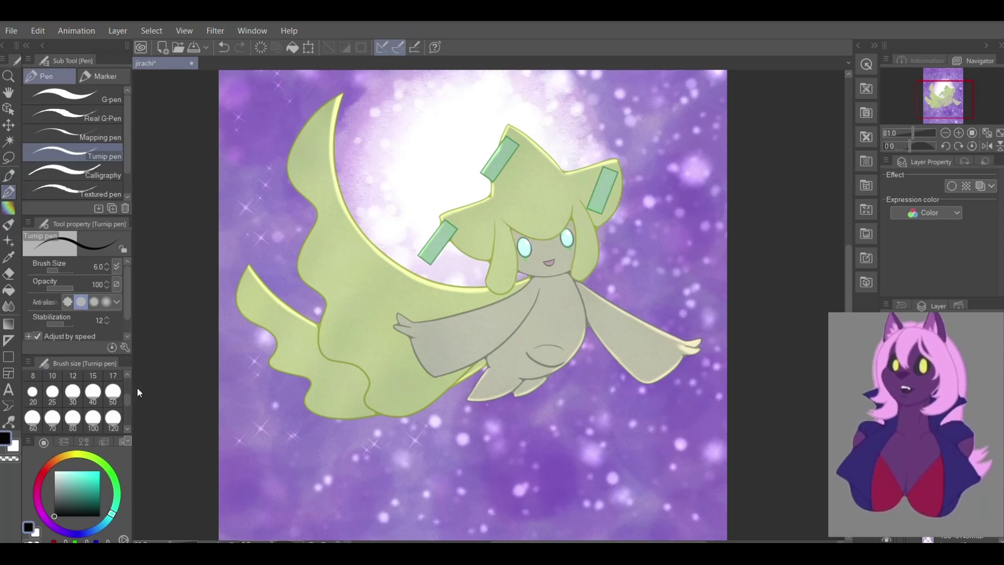
pyautogui.moveTo(941, 102); pyautogui.dragTo(954, 83)
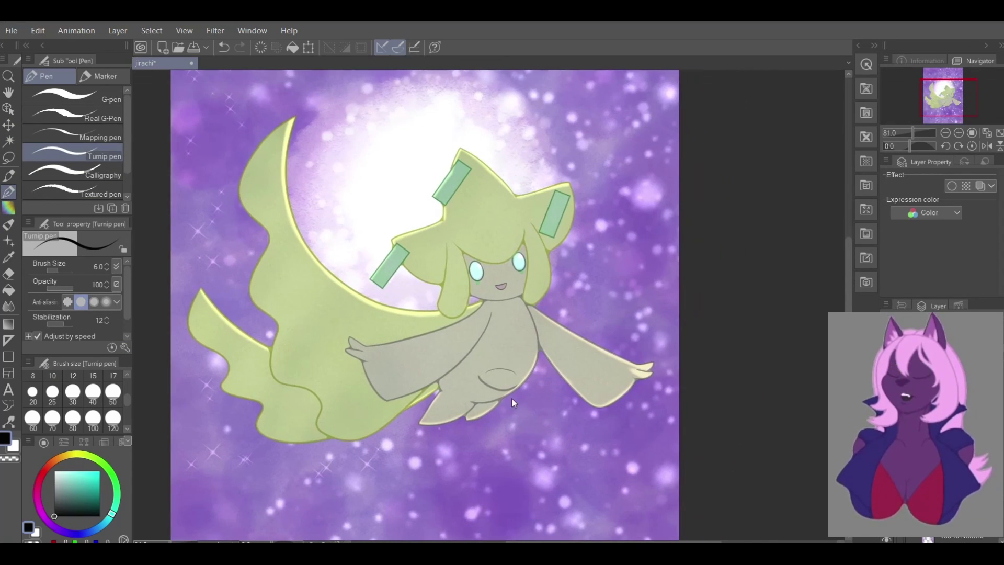
pyautogui.scroll(3, 558, 282)
pyautogui.scroll(4, 558, 287)
pyautogui.moveTo(913, 146); pyautogui.dragTo(905, 140)
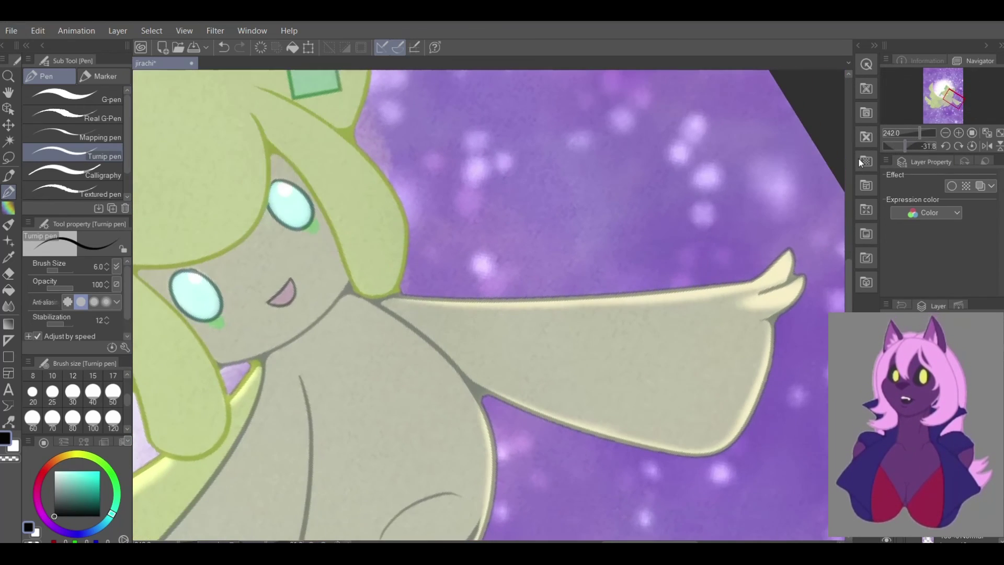
pyautogui.scroll(2, 432, 265)
pyautogui.moveTo(504, 231)
pyautogui.mouseDown()
pyautogui.moveTo(504, 265)
pyautogui.moveTo(493, 238)
pyautogui.mouseUp()
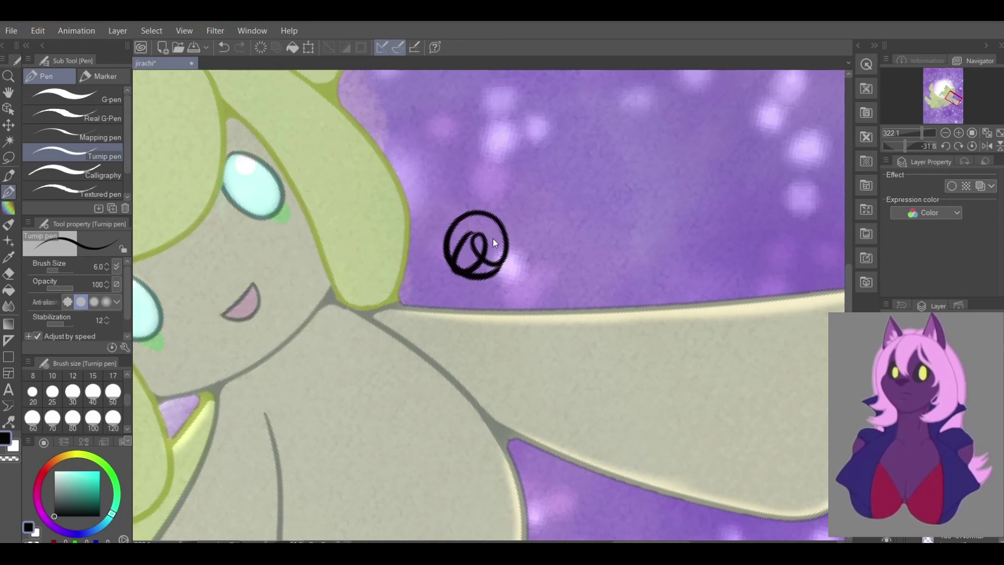
pyautogui.hotkey('ctrl', 'z')
pyautogui.hotkey('ctrl', 'z')
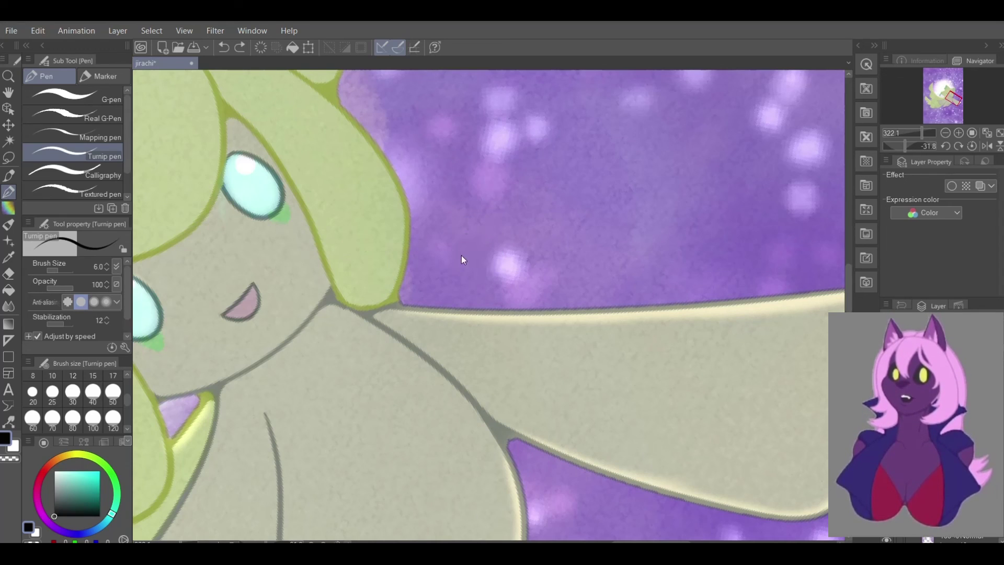
# Handwrite the artist's handle in black as a signature along the upper edge of the character's outstretched arm, beside the head
pyautogui.moveTo(456, 246)
pyautogui.mouseDown()
pyautogui.moveTo(483, 238)
pyautogui.moveTo(475, 275)
pyautogui.moveTo(477, 251)
pyautogui.moveTo(452, 277)
pyautogui.moveTo(425, 270)
pyautogui.moveTo(473, 252)
pyautogui.moveTo(498, 285)
pyautogui.moveTo(544, 222)
pyautogui.mouseUp()
pyautogui.hotkey('ctrl', 'z')
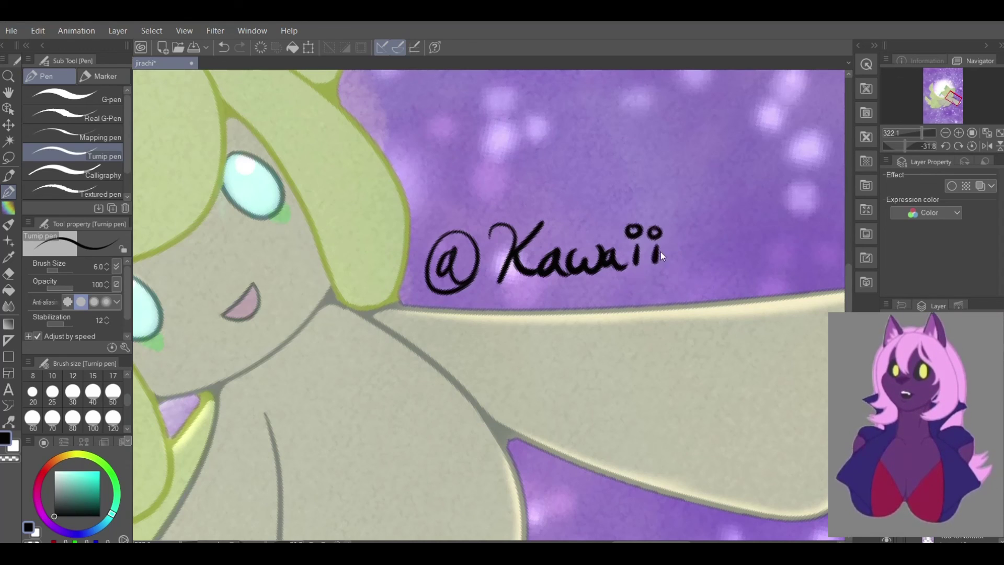
pyautogui.moveTo(711, 227); pyautogui.dragTo(469, 159)
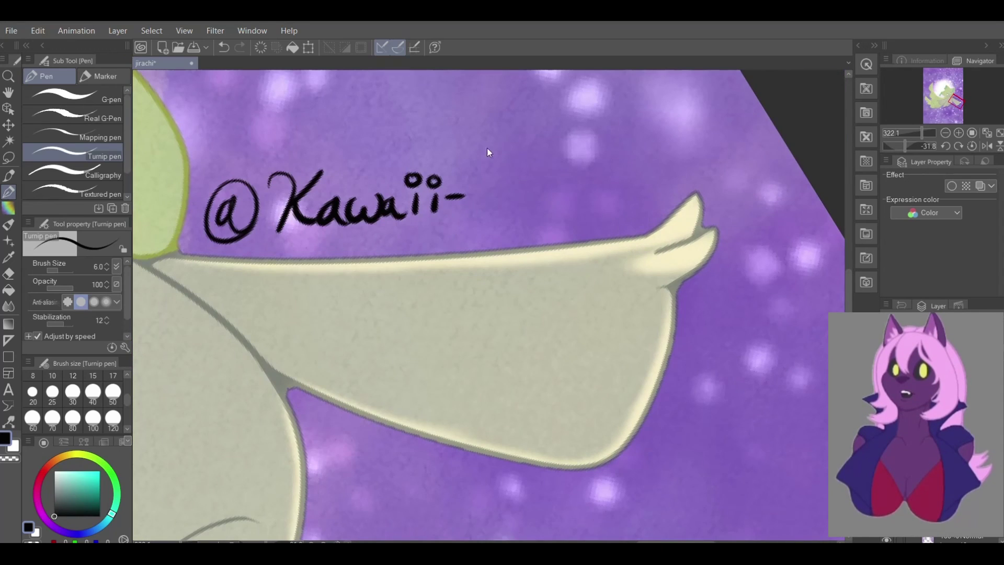
pyautogui.moveTo(481, 207)
pyautogui.mouseDown()
pyautogui.moveTo(509, 145)
pyautogui.moveTo(507, 178)
pyautogui.moveTo(520, 173)
pyautogui.moveTo(551, 194)
pyautogui.moveTo(548, 181)
pyautogui.moveTo(565, 209)
pyautogui.moveTo(592, 176)
pyautogui.moveTo(572, 206)
pyautogui.moveTo(594, 186)
pyautogui.mouseUp()
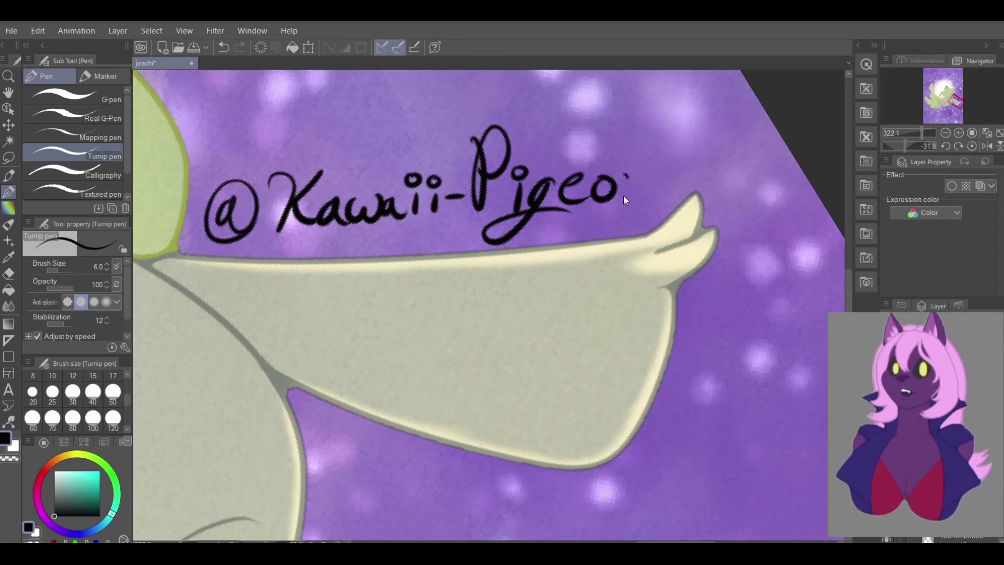
pyautogui.click(971, 147)
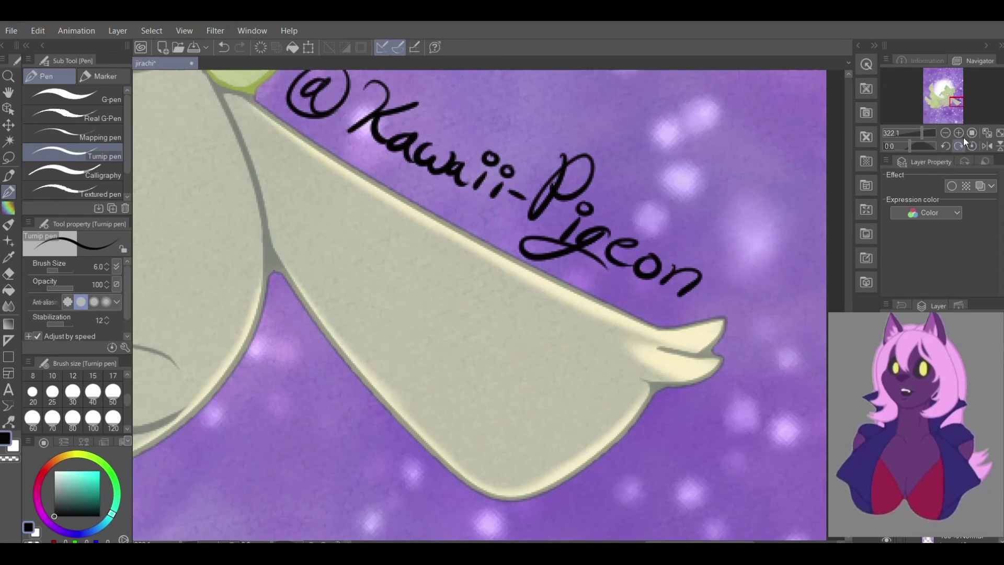
pyautogui.click(971, 132)
pyautogui.moveTo(951, 89); pyautogui.dragTo(933, 90)
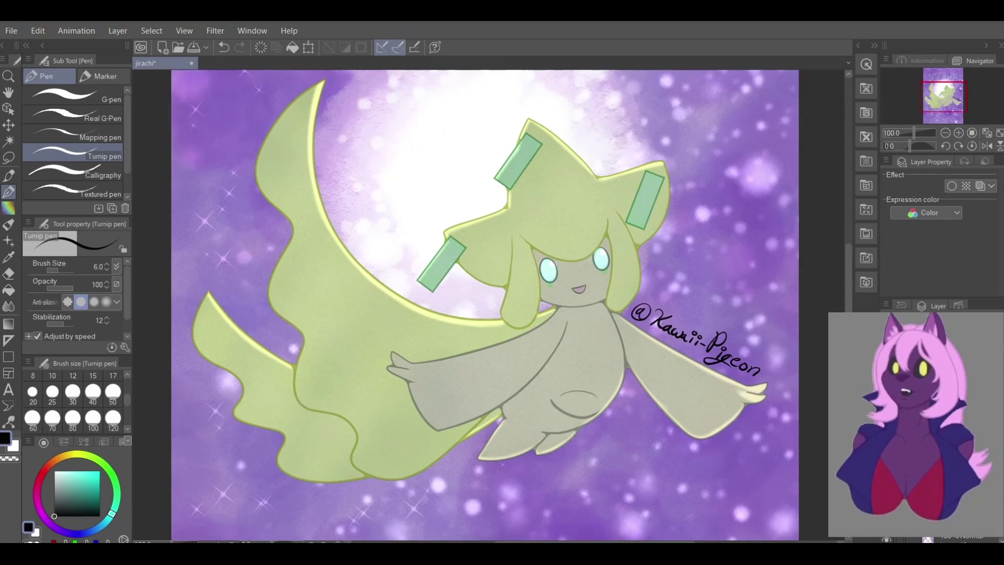
pyautogui.hotkey('ctrl', '0')
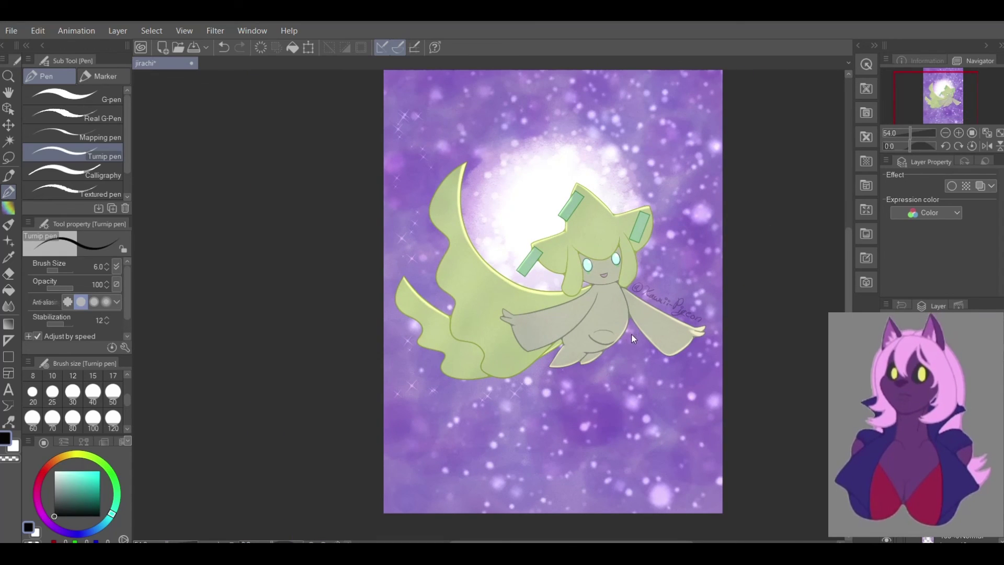
pyautogui.moveTo(942, 113); pyautogui.dragTo(949, 91)
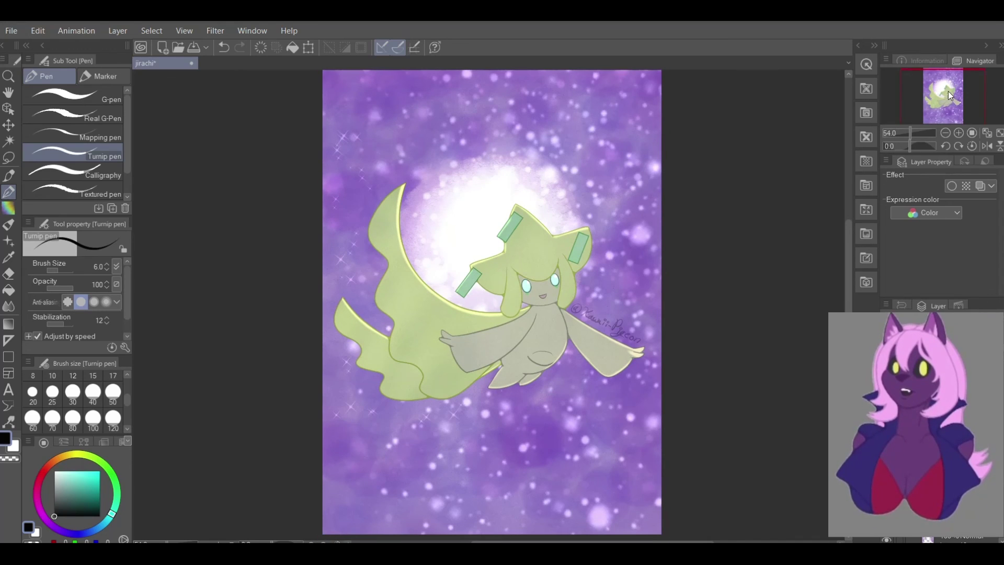